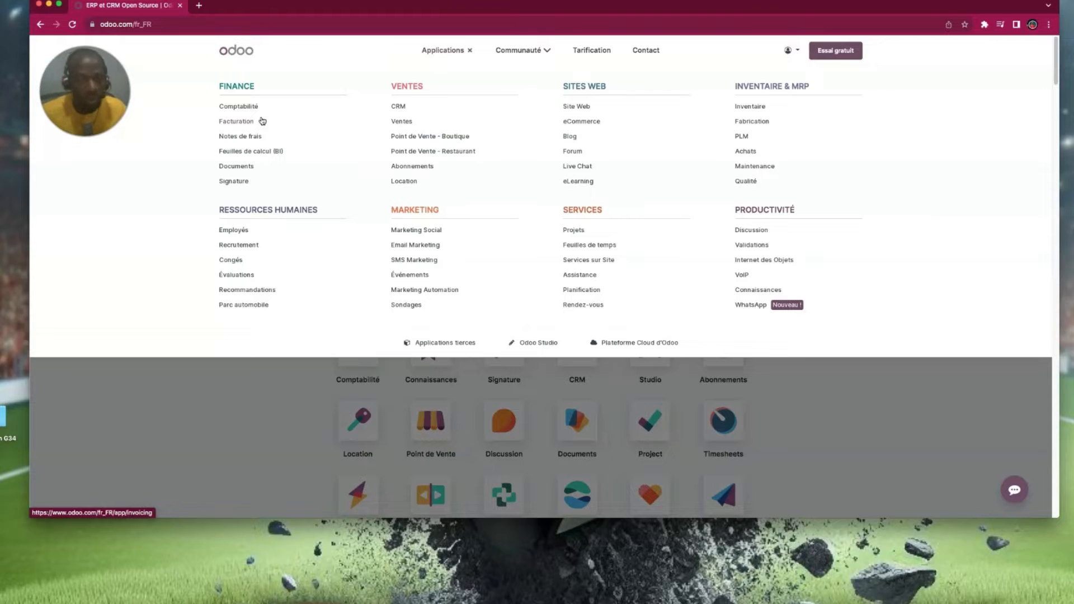
- Sign up for a free Odoo Website trial with the website name 'kinkeliba'
click(583, 106)
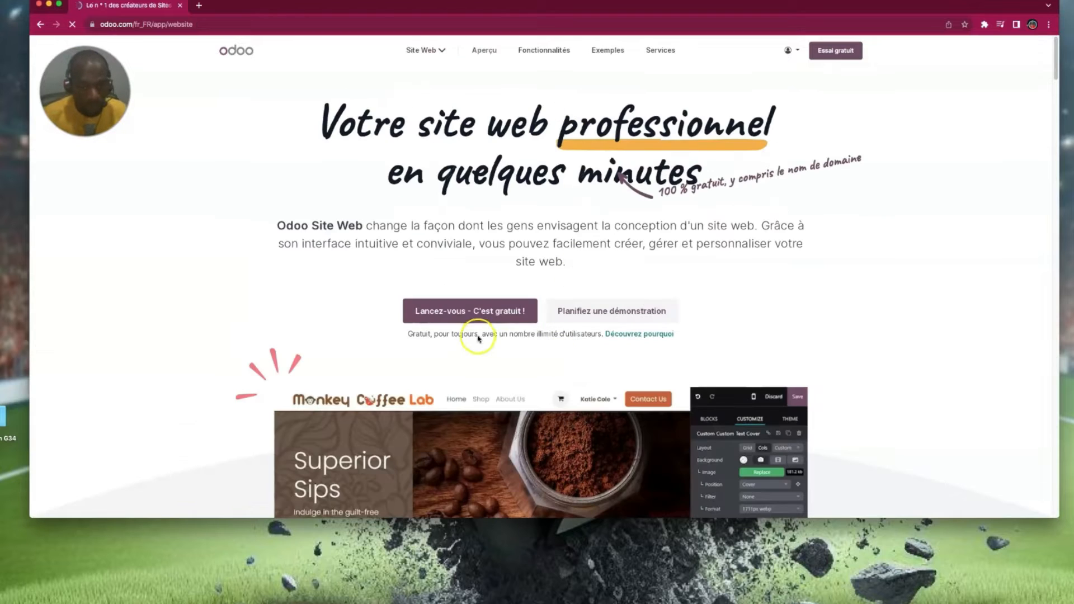
click(488, 317)
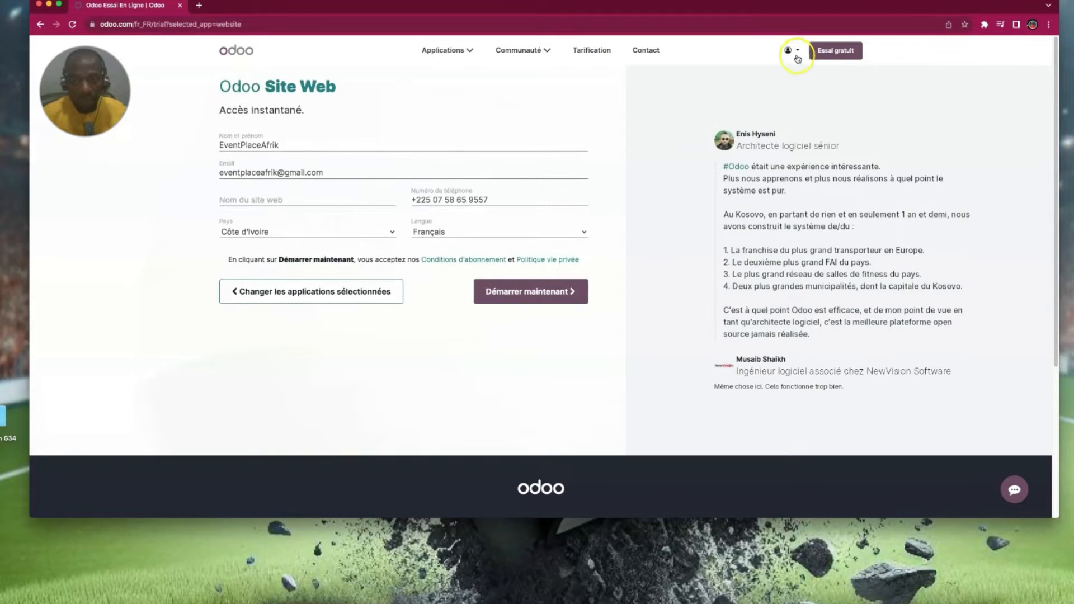
click(797, 52)
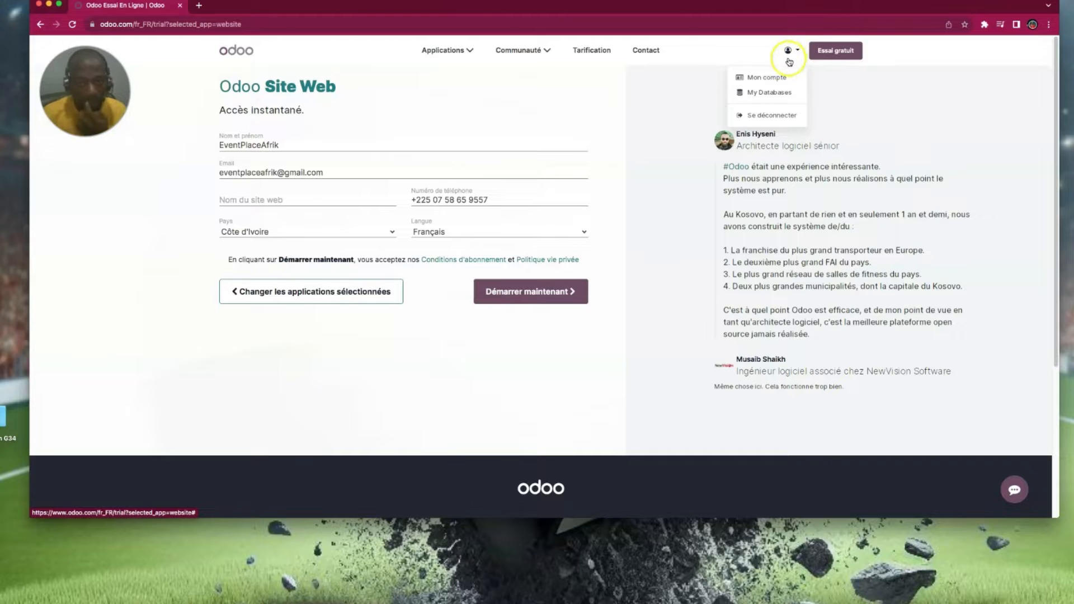
click(322, 145)
click(303, 199)
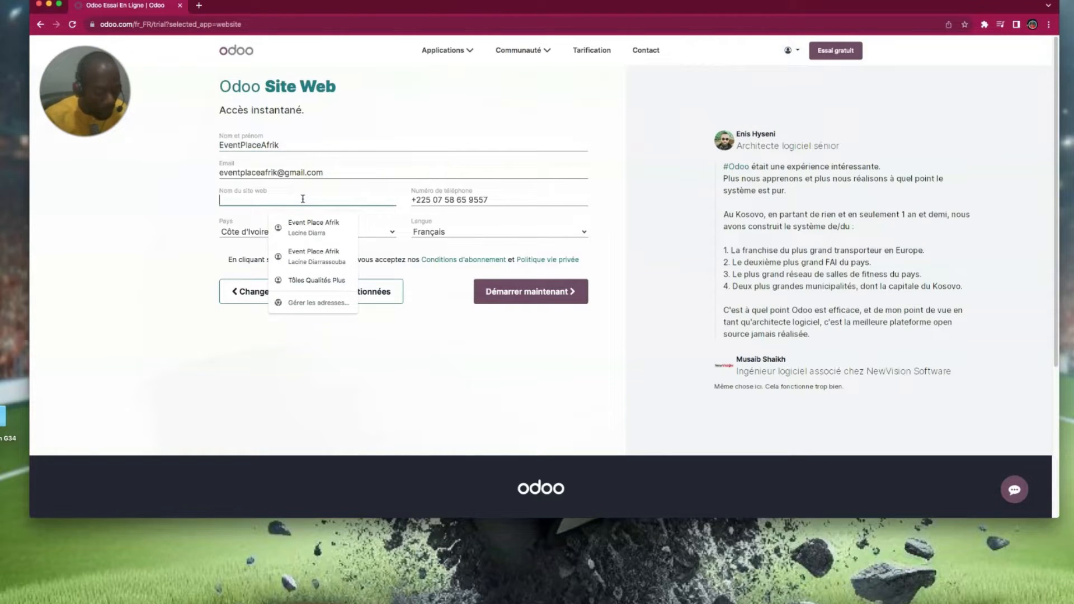
text(kin)
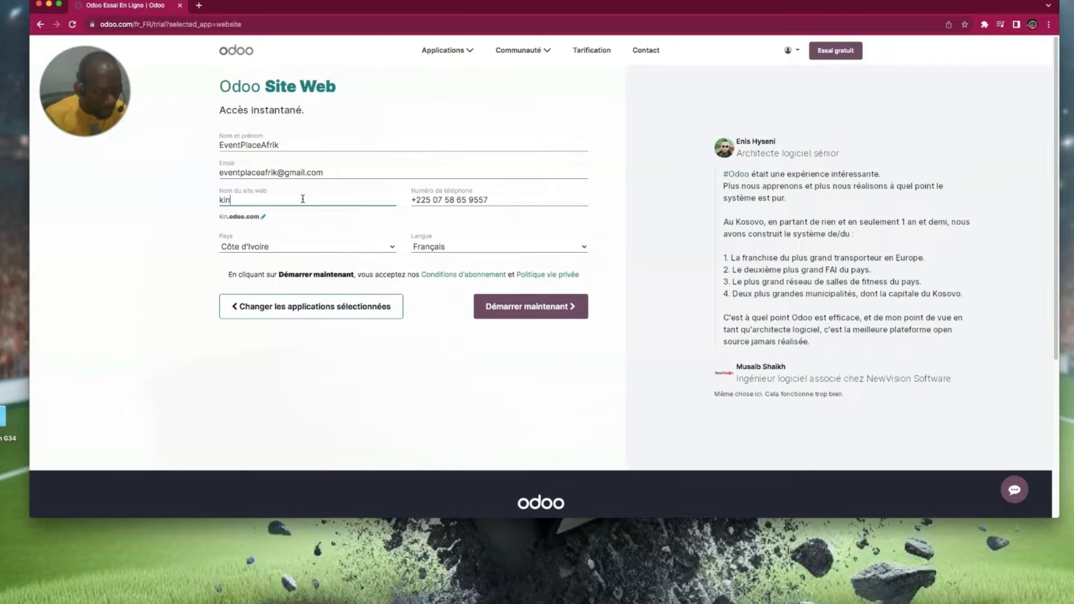
text(keliba)
click(279, 219)
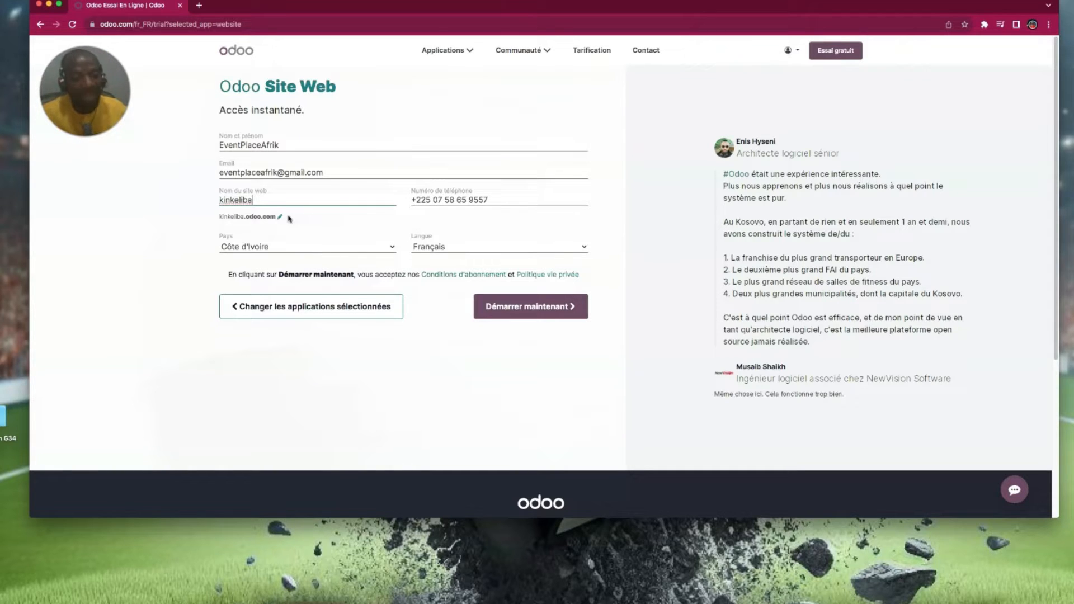
click(528, 308)
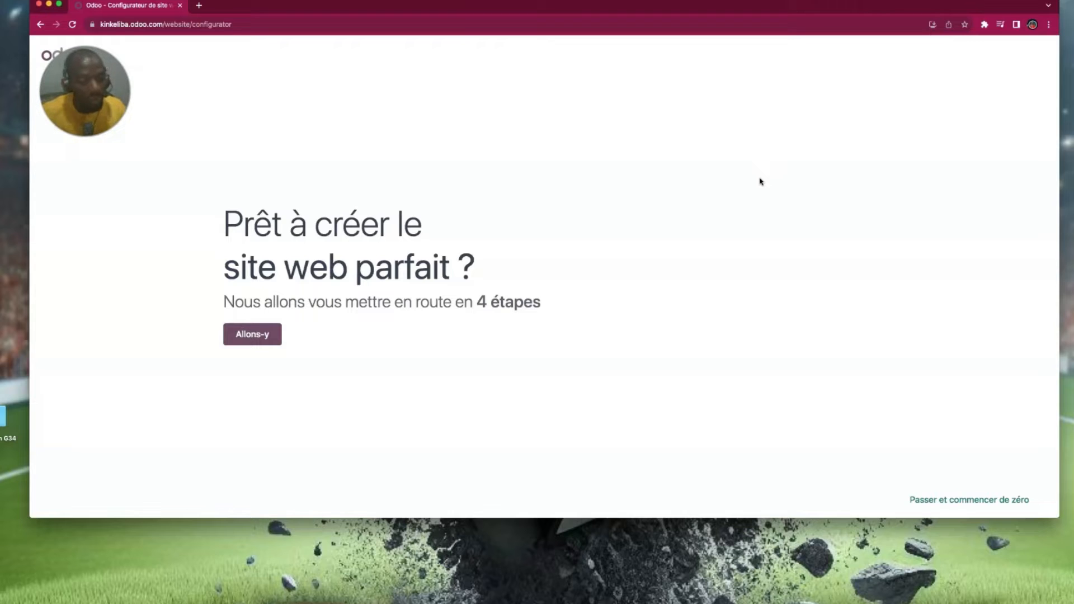
- Begin the configurator and choose an event website as the site type
click(261, 336)
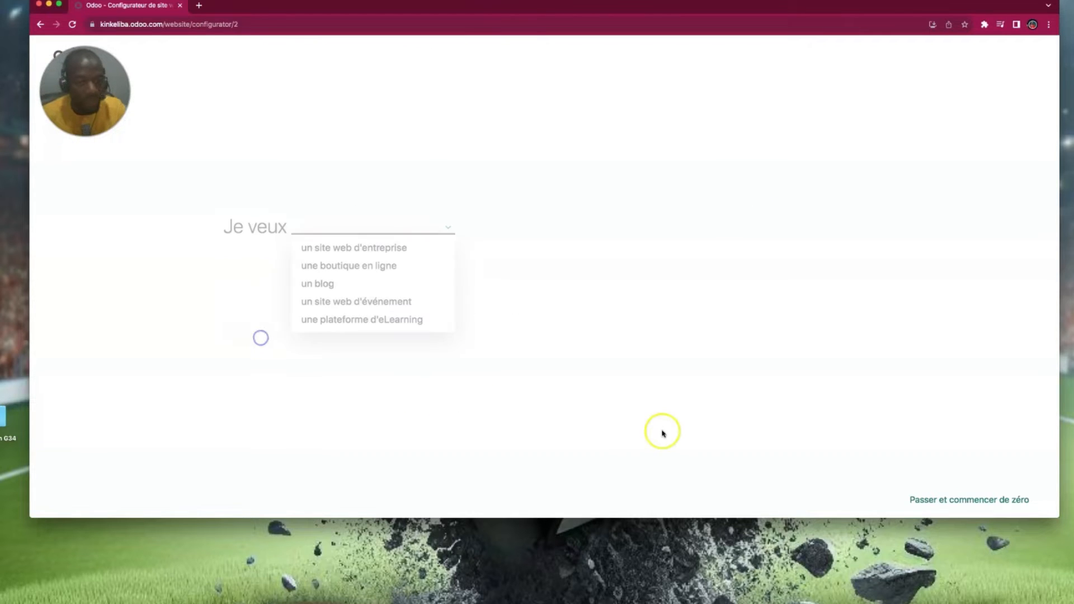
click(397, 266)
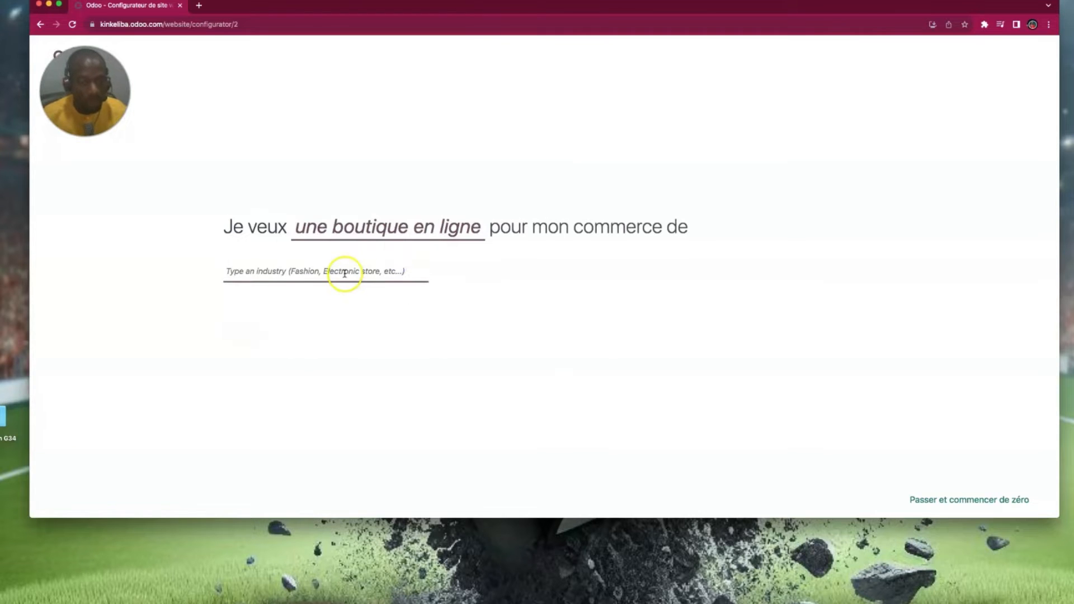
click(387, 233)
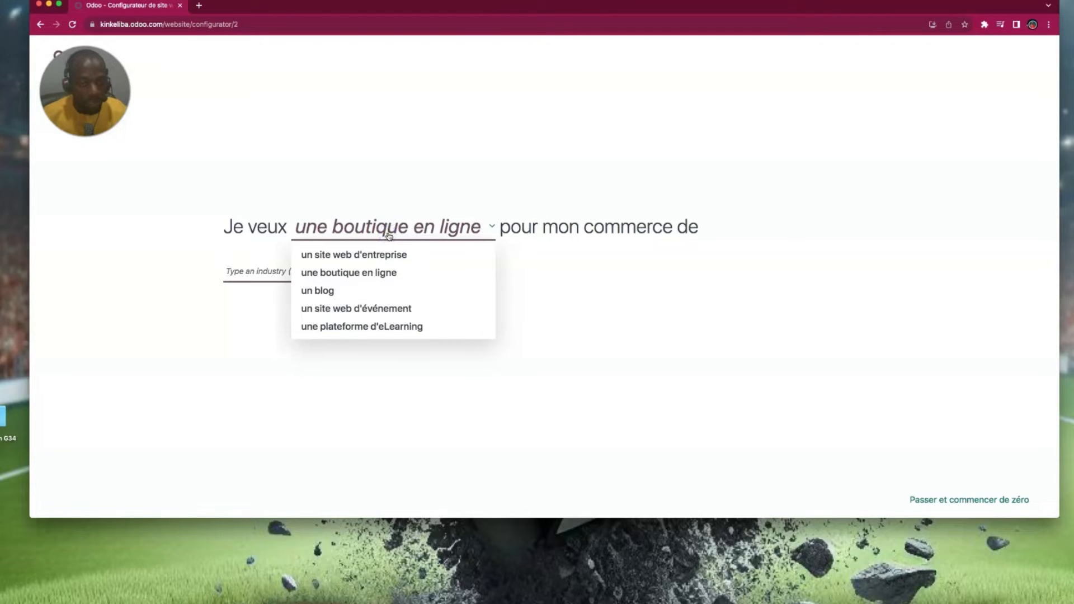
click(379, 276)
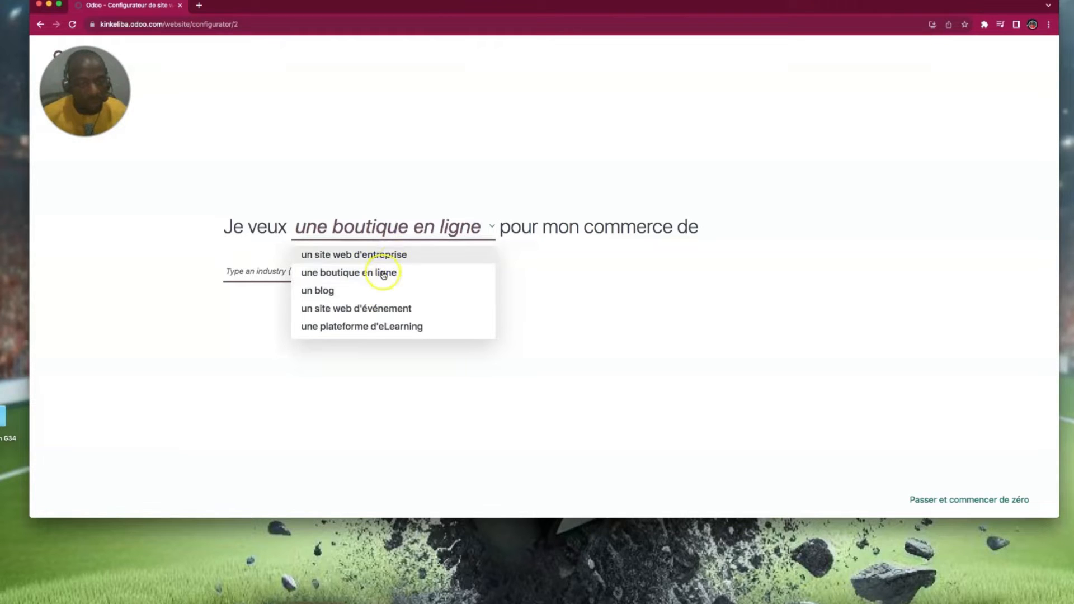
click(389, 309)
- Set the industry to ceremonial clothing store and the main objective to growing the brand
click(295, 272)
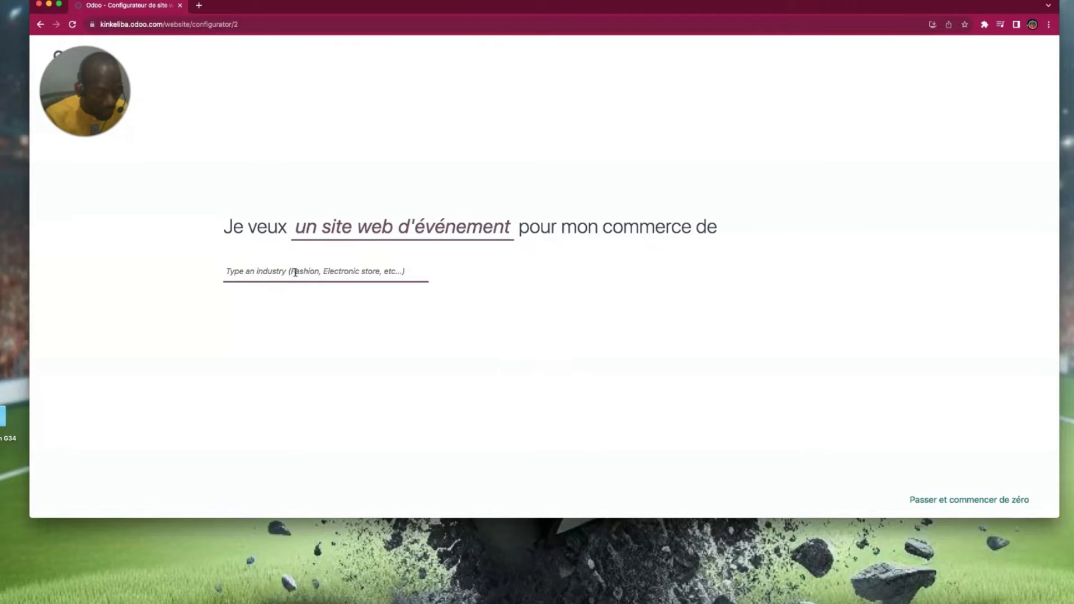
text(r)
key(BackSpace)
text(cere)
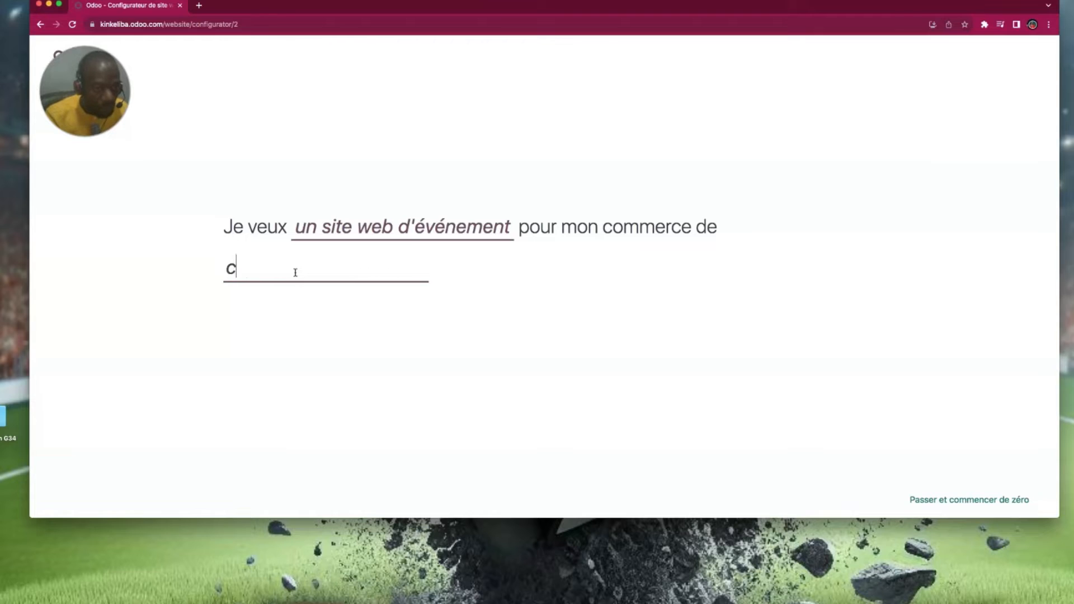
key(BackSpace)
key(BackSpace)
text(ér)
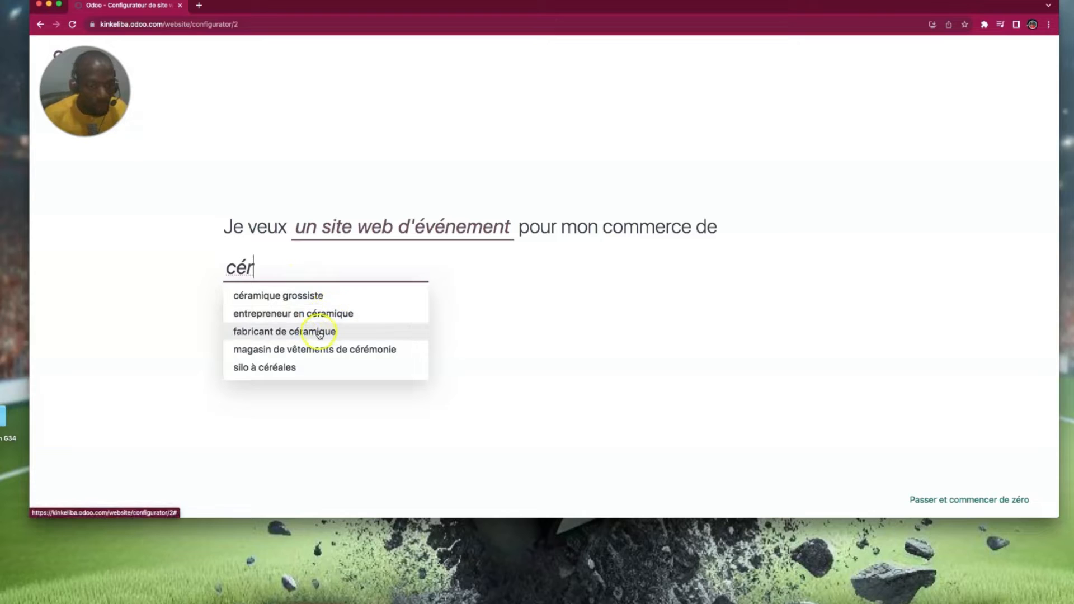
click(343, 350)
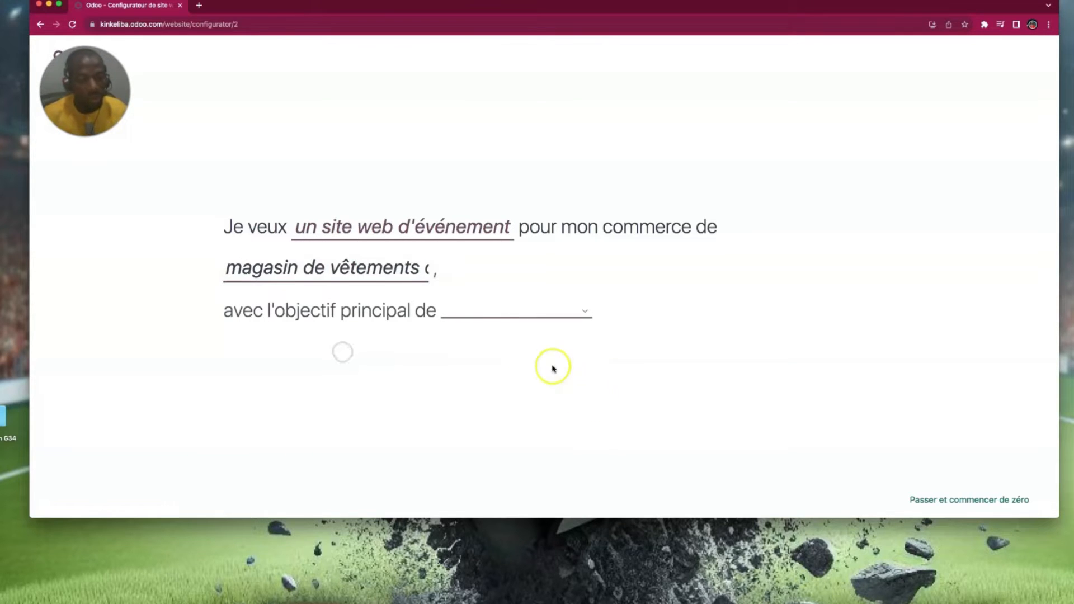
click(525, 318)
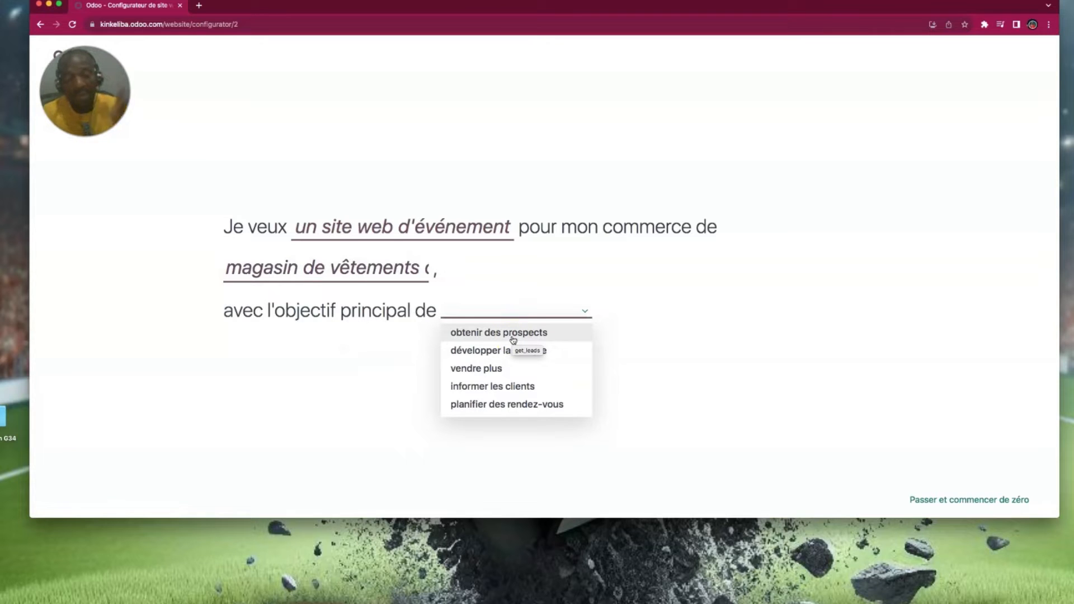
click(498, 351)
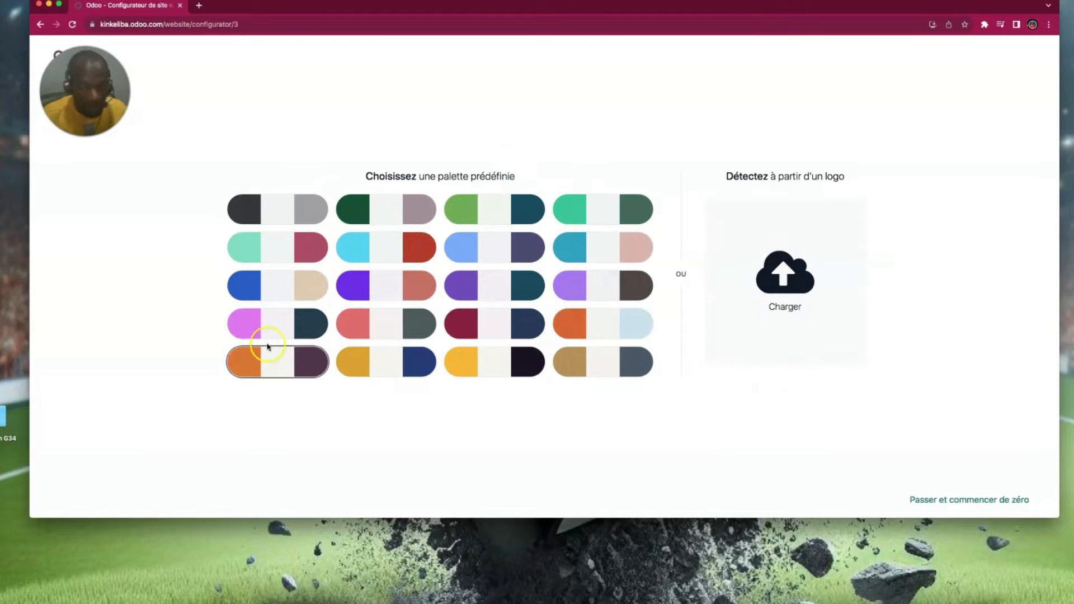
- Upload the clothing JPEG as the logo to detect the palette, then continue to themes
click(786, 272)
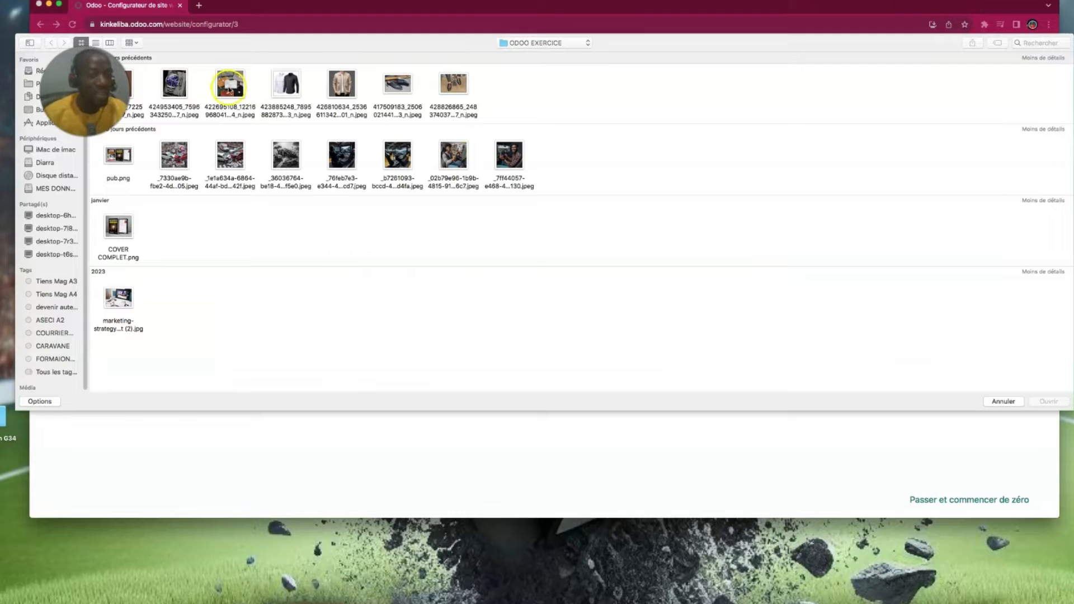
click(225, 87)
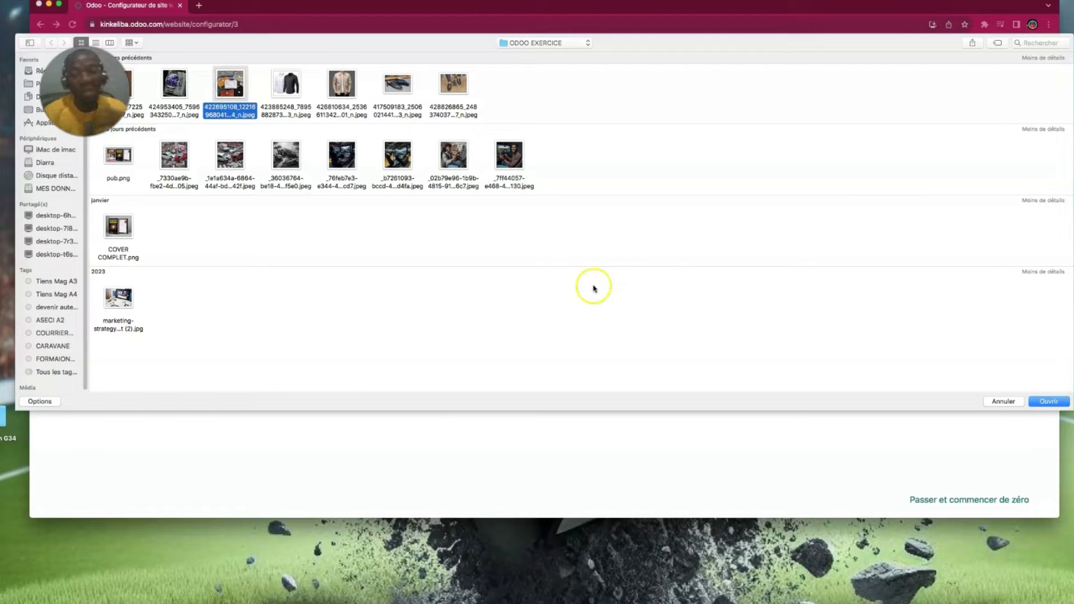
click(1052, 402)
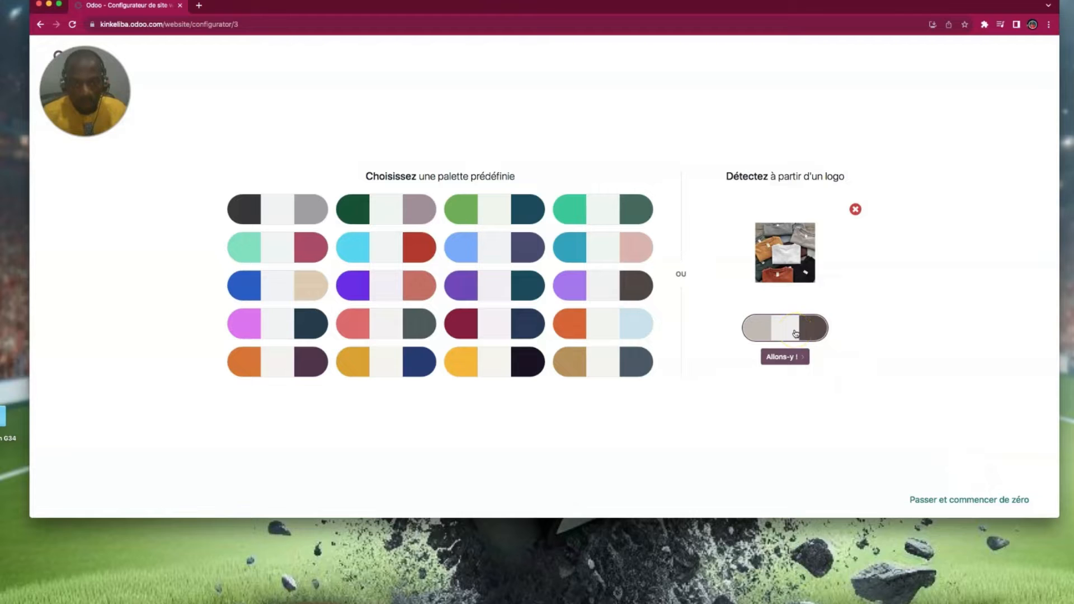
click(979, 500)
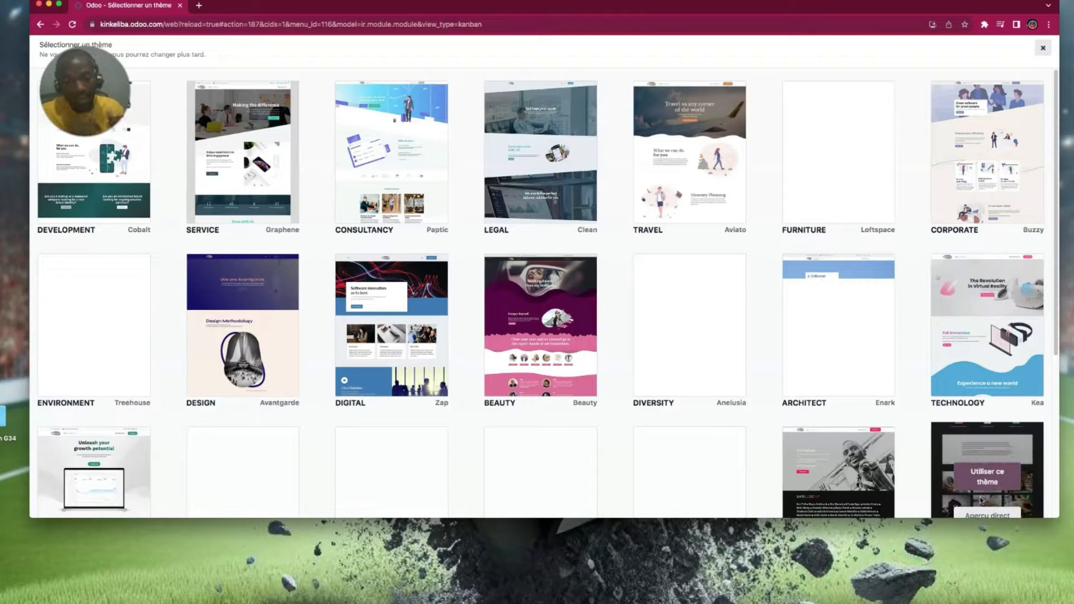
- Apply a theme from the Sélectionner un thème gallery and let the site build
drag(651, 16, 724, 16)
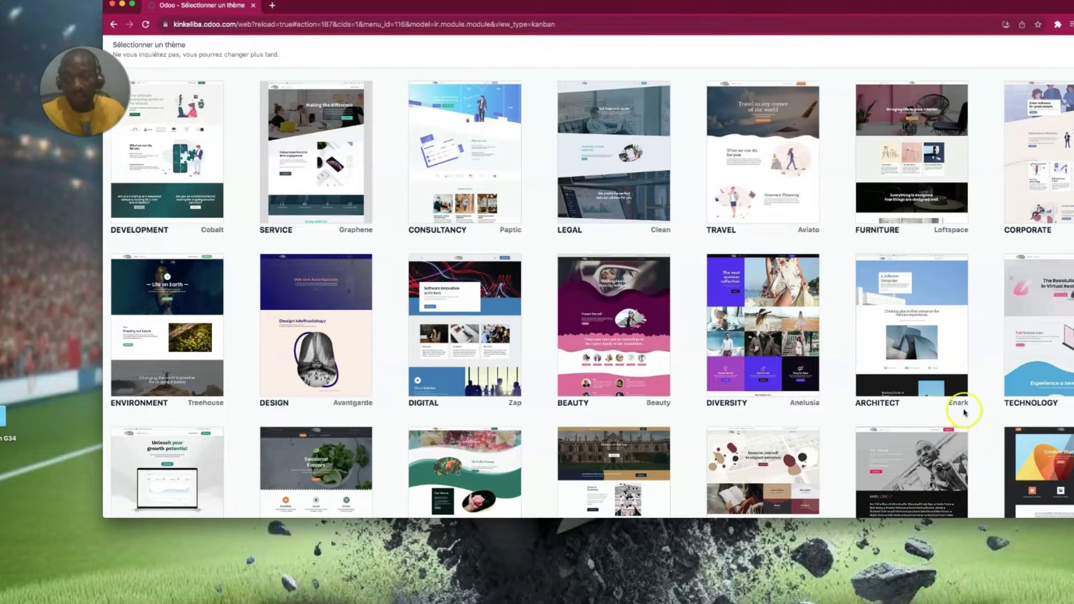
mouse_move(569, 461)
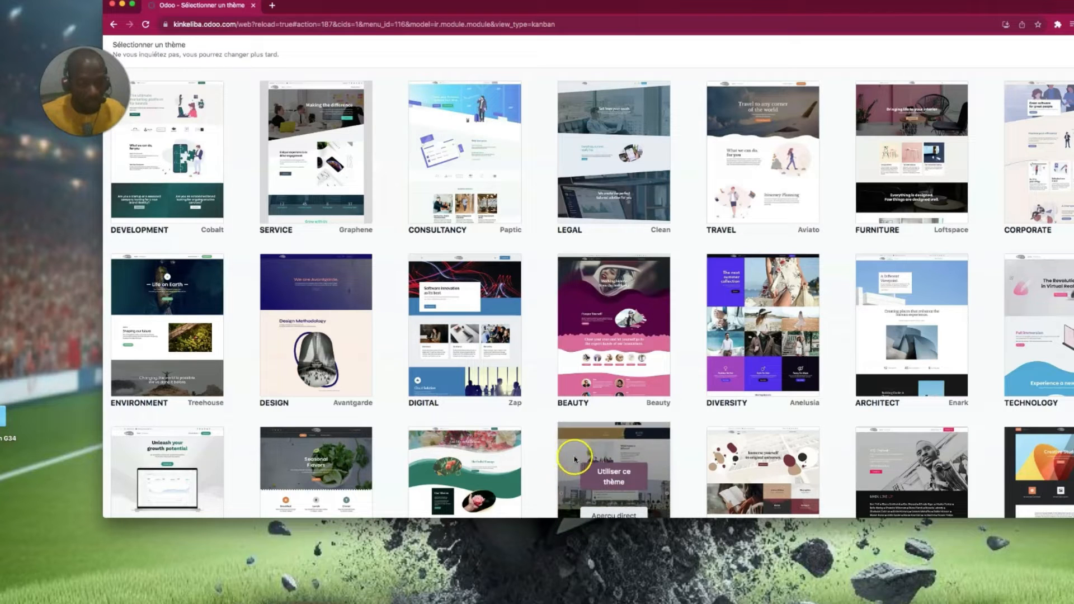
mouse_move(456, 329)
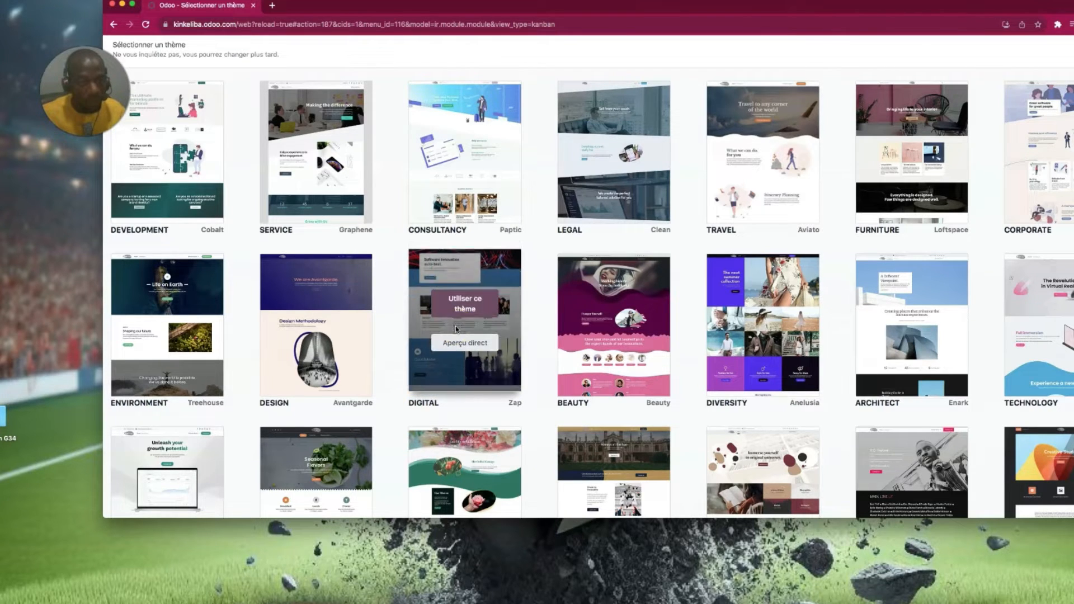
click(311, 129)
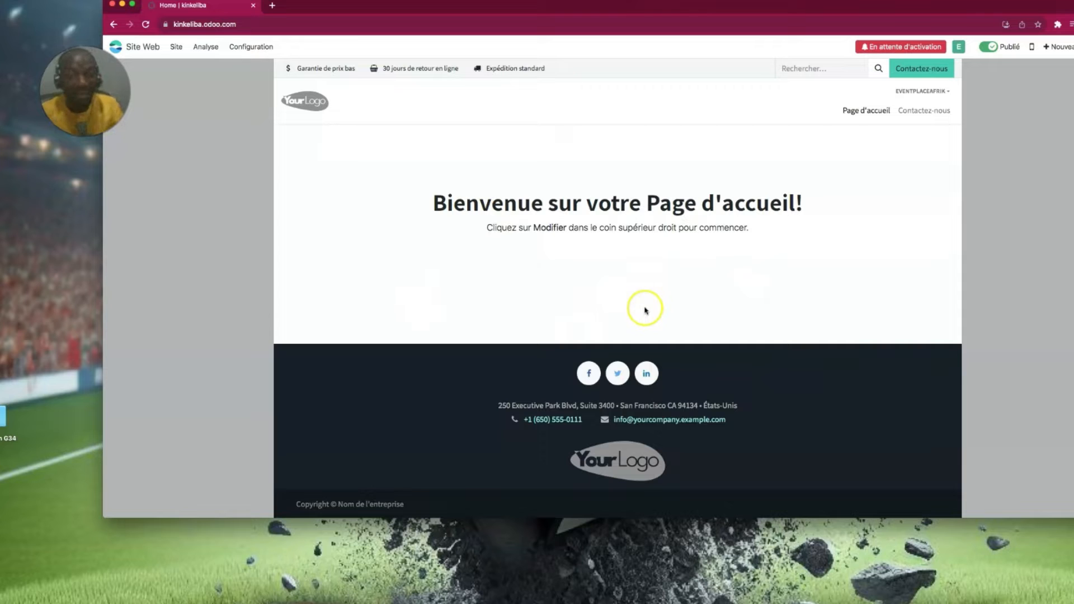
- Open the 'Activate kinkeliba.odoo.com' email in Gmail and follow its activation link
click(273, 6)
text(gmail.com)
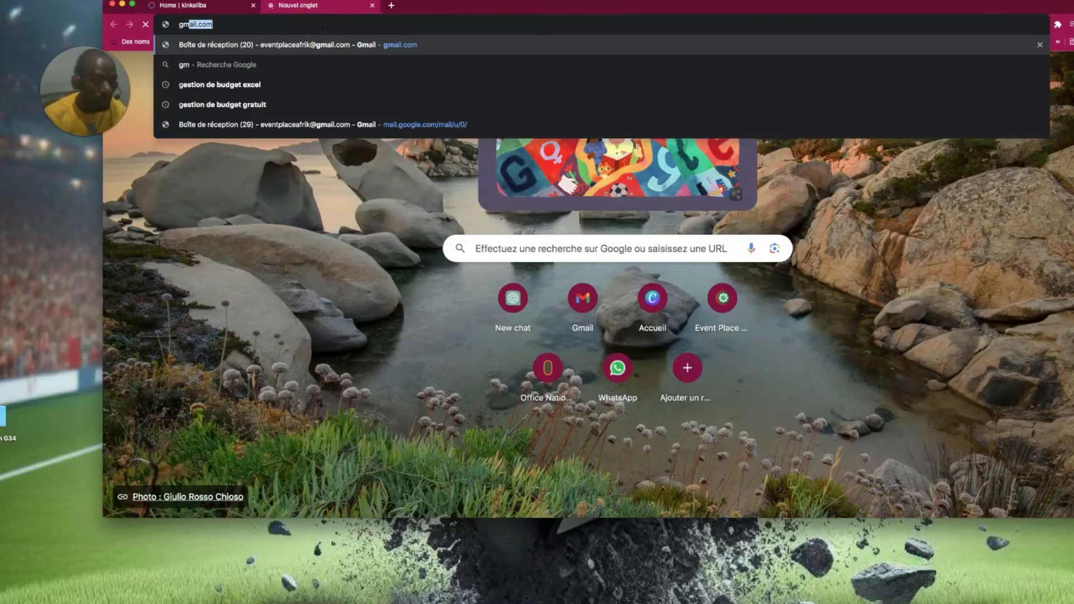
key(Return)
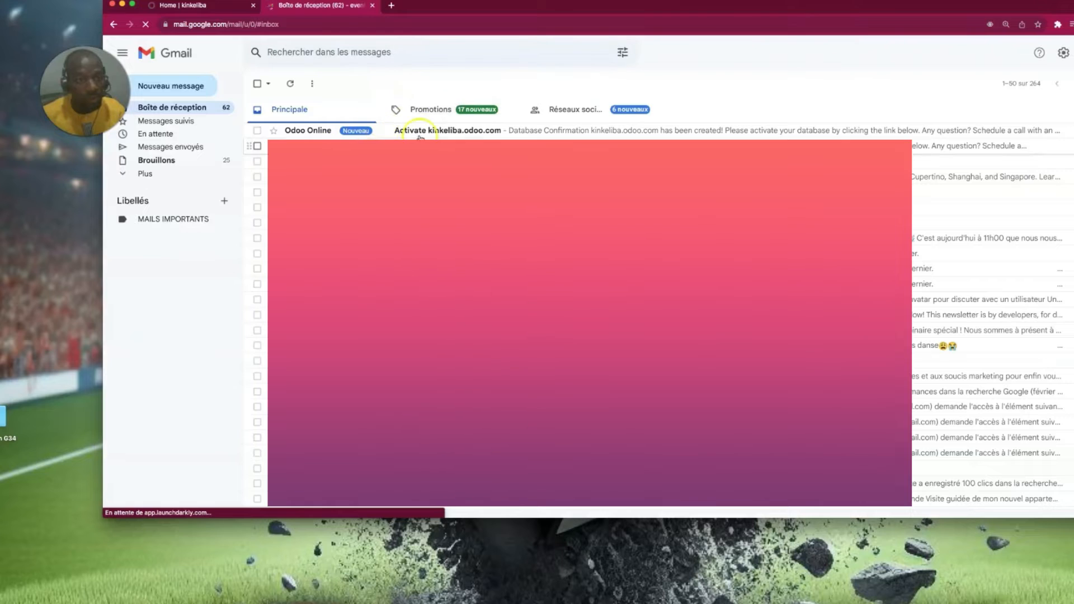
click(440, 129)
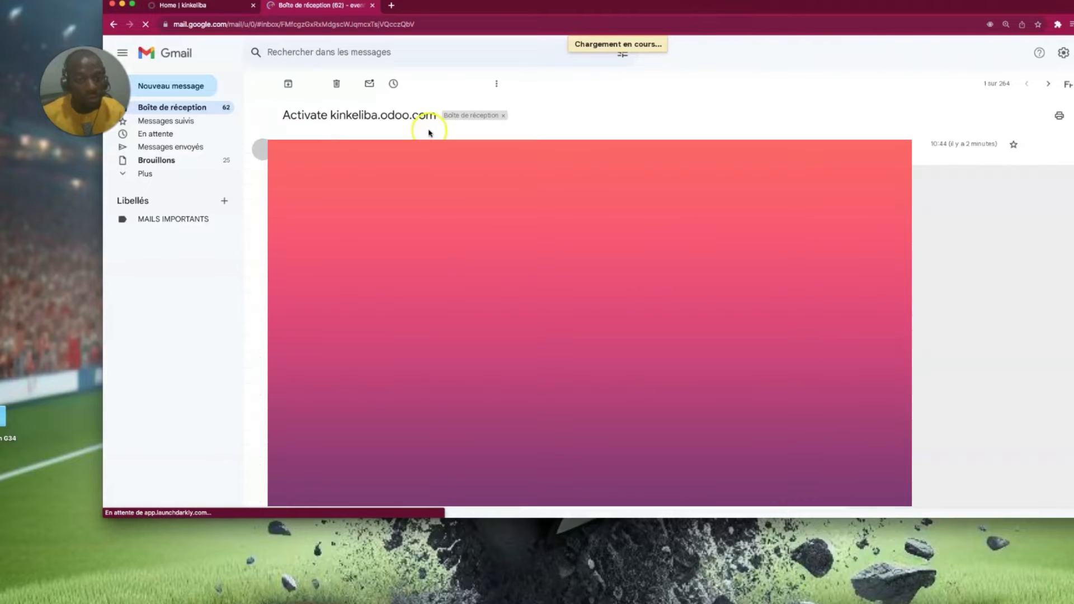
click(675, 316)
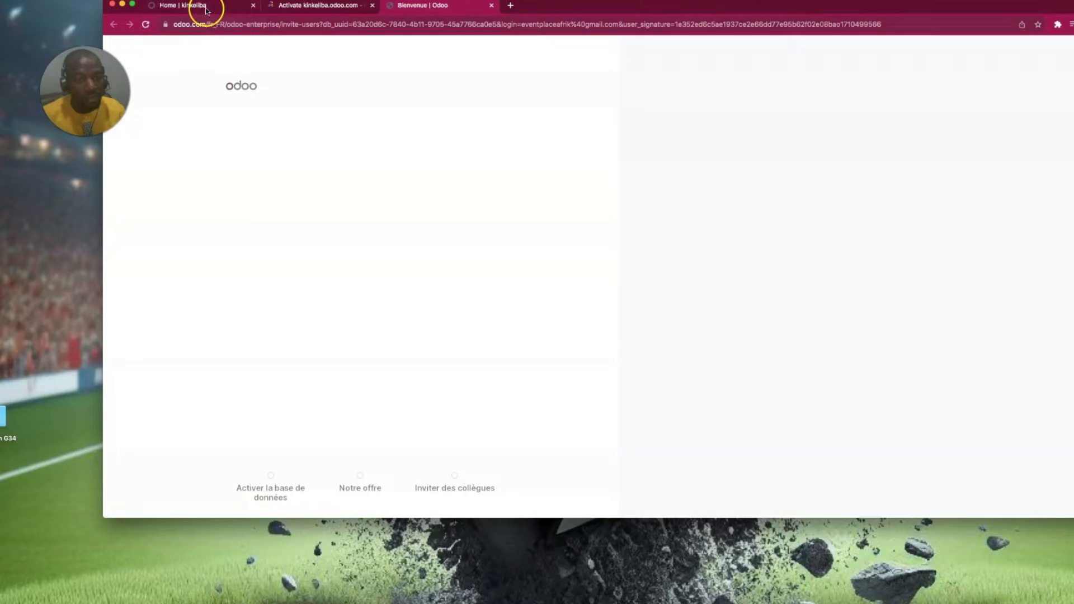
- Activate the kinkeliba database, skip inviting colleagues, and go to kinkeliba.odoo.com
click(246, 11)
click(254, 6)
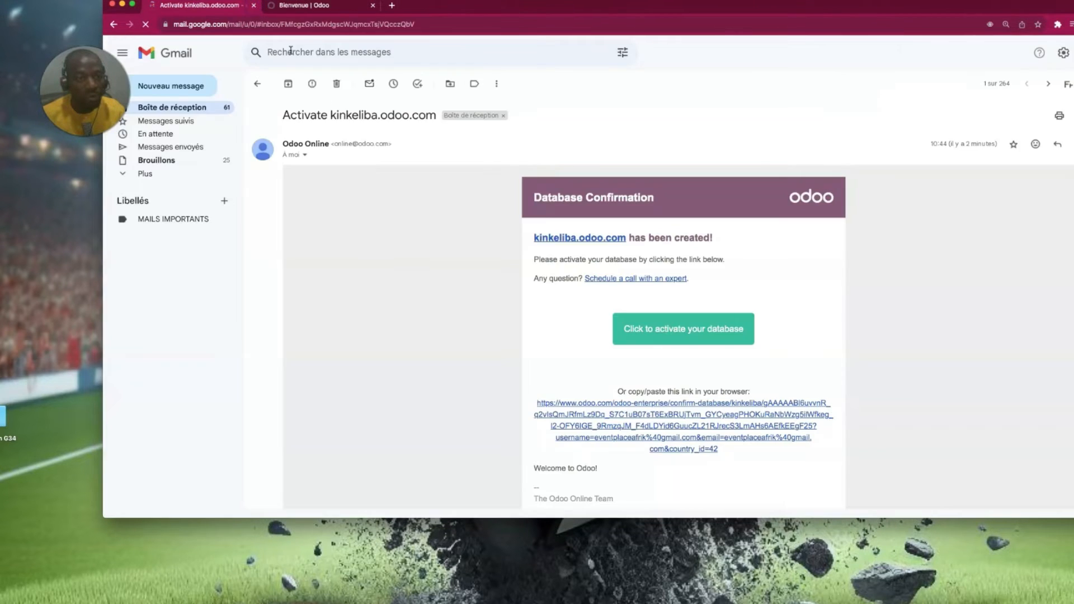
click(253, 6)
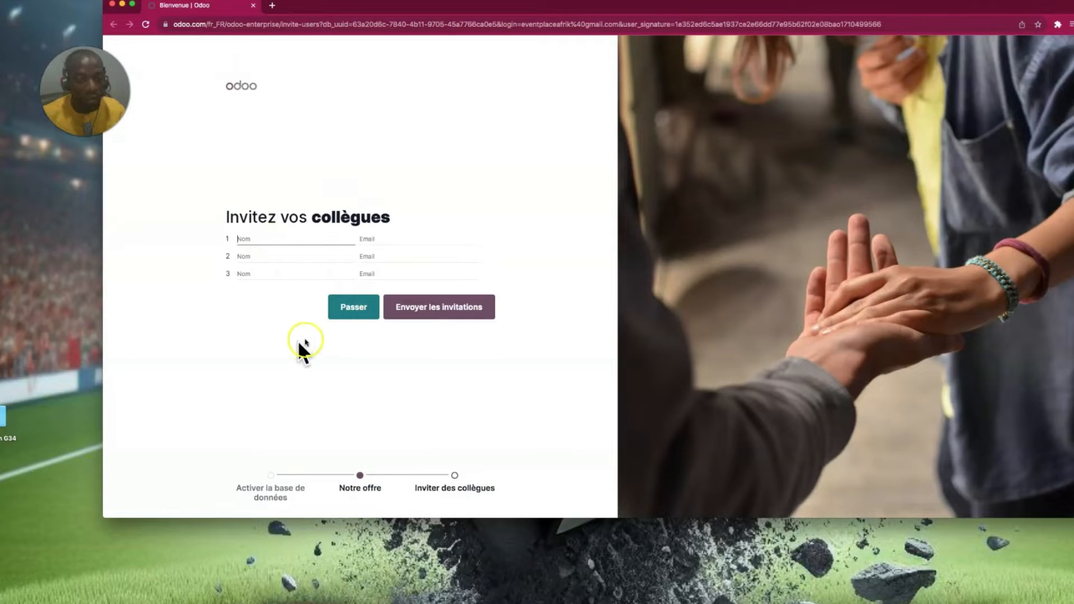
click(352, 307)
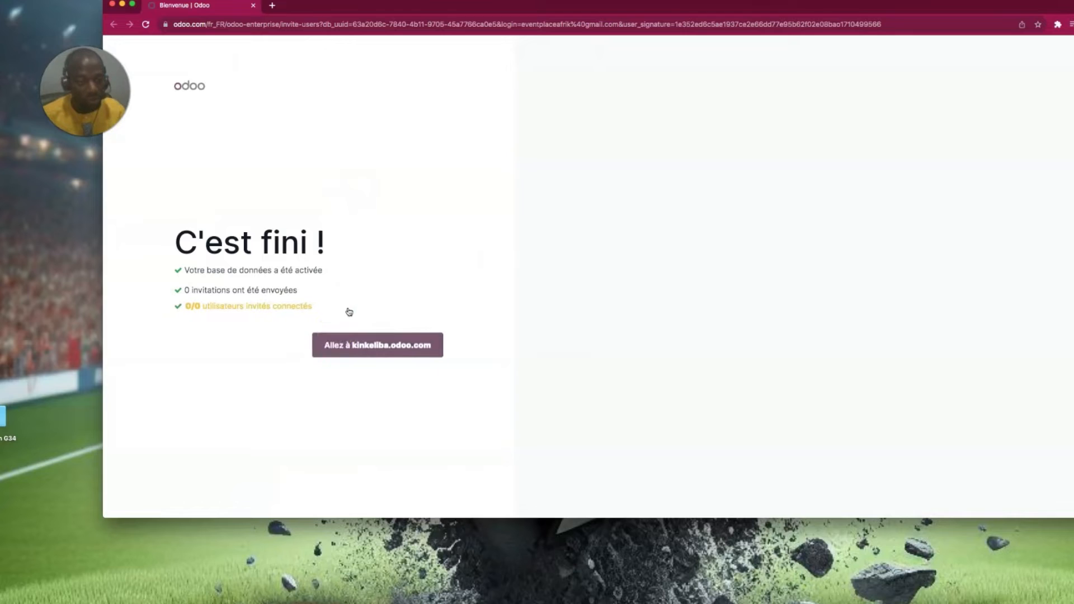
click(369, 345)
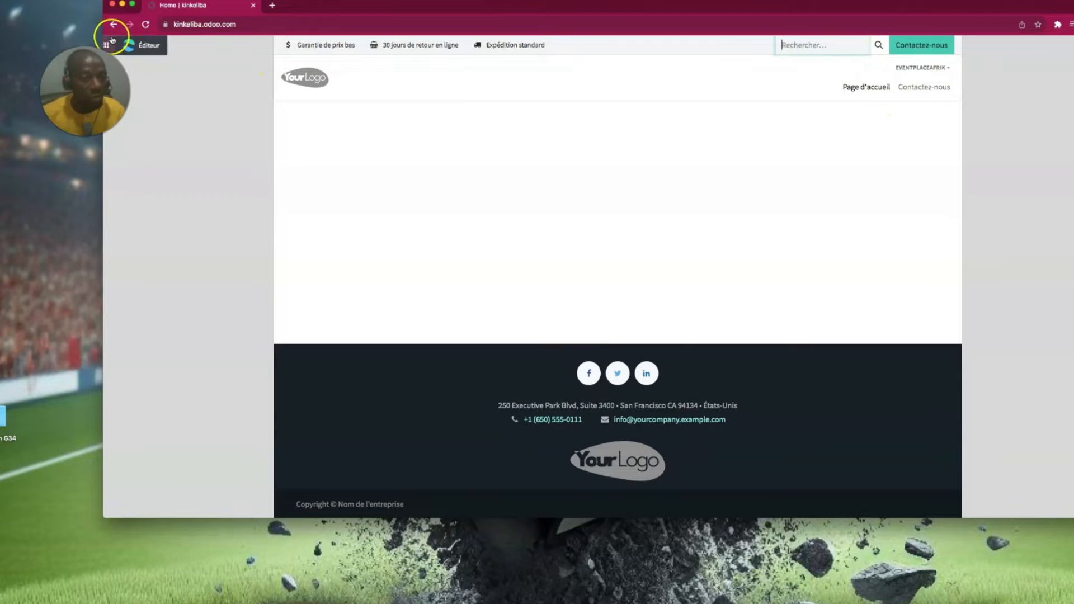
- Show the homepage with the management bar, toggle it to Non publié, then back to Publié
click(159, 46)
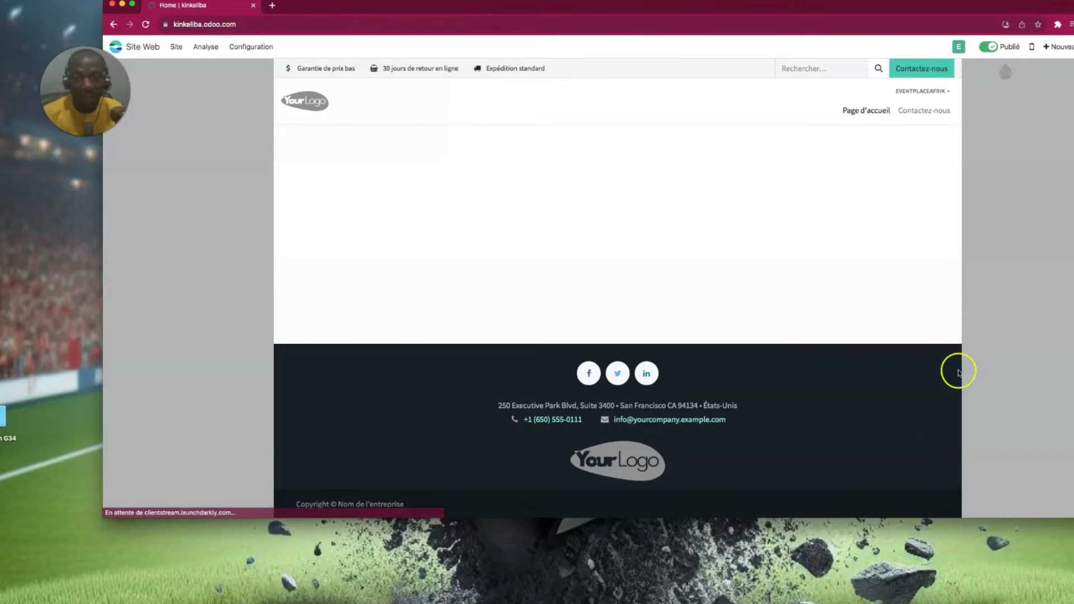
drag(794, 6, 789, 3)
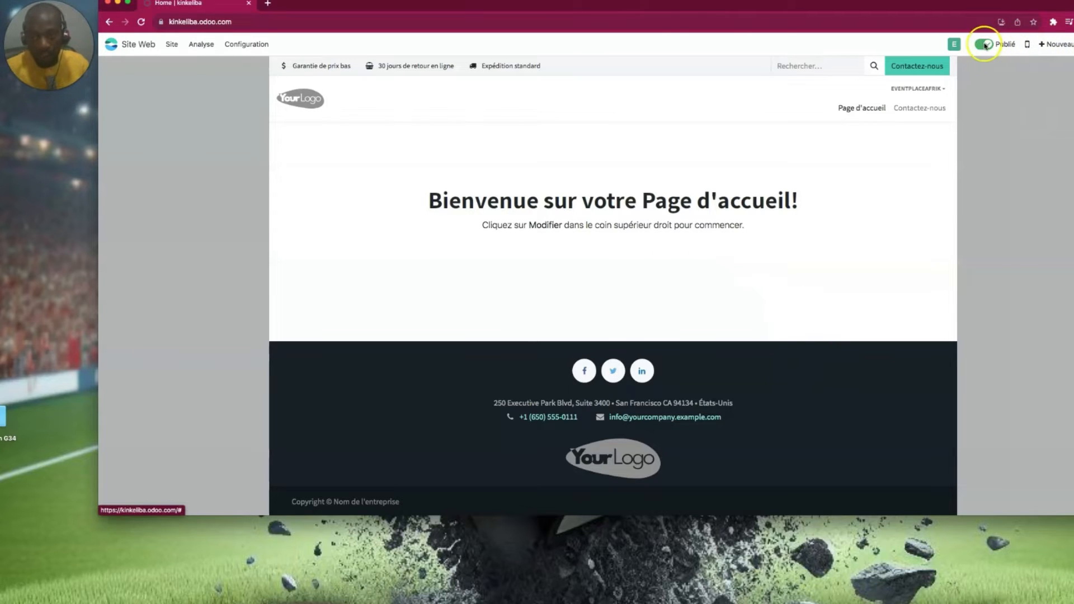
click(203, 21)
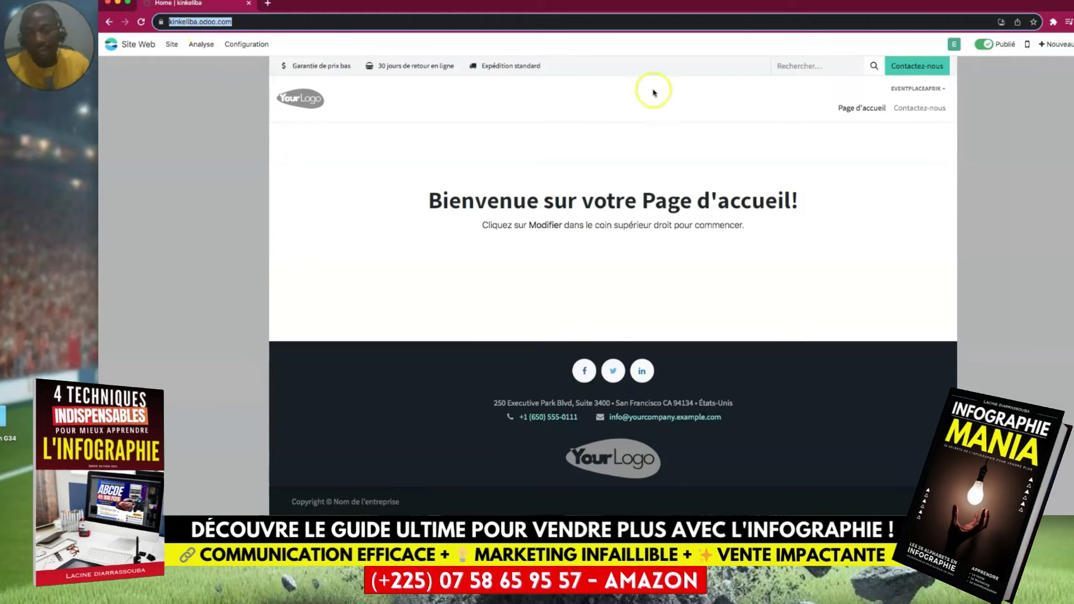
click(987, 47)
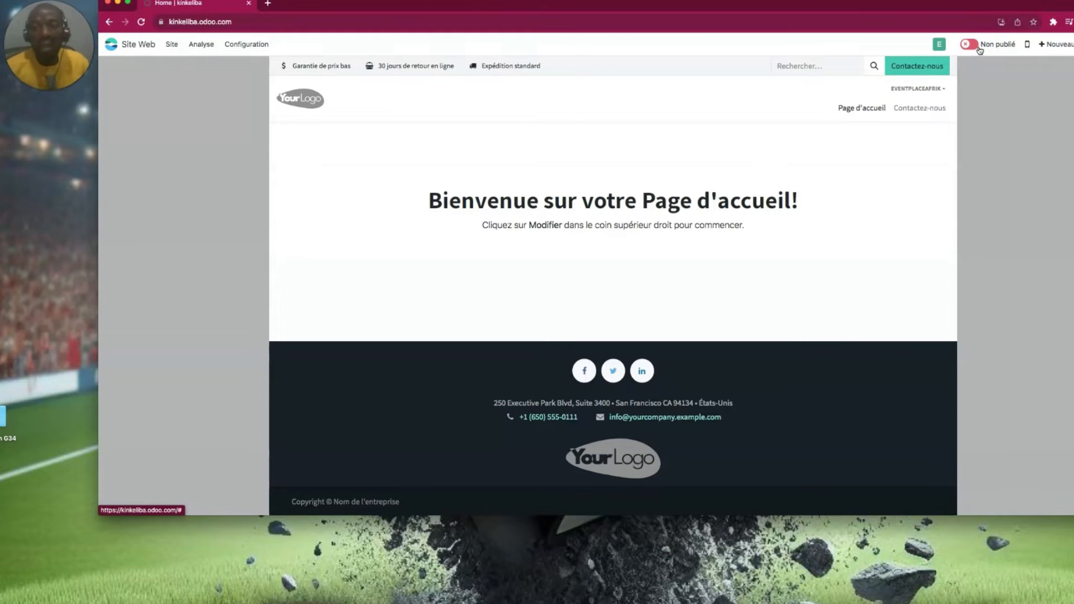
click(971, 46)
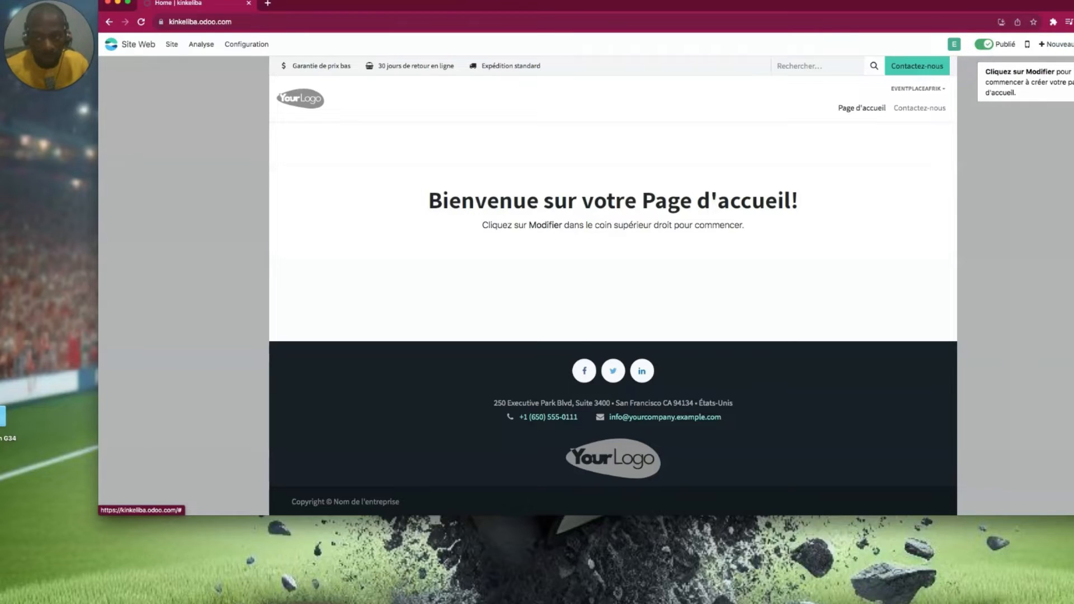
- Change the header template to the single-row layout with logo, menu, phone, search and contact button
click(1040, 77)
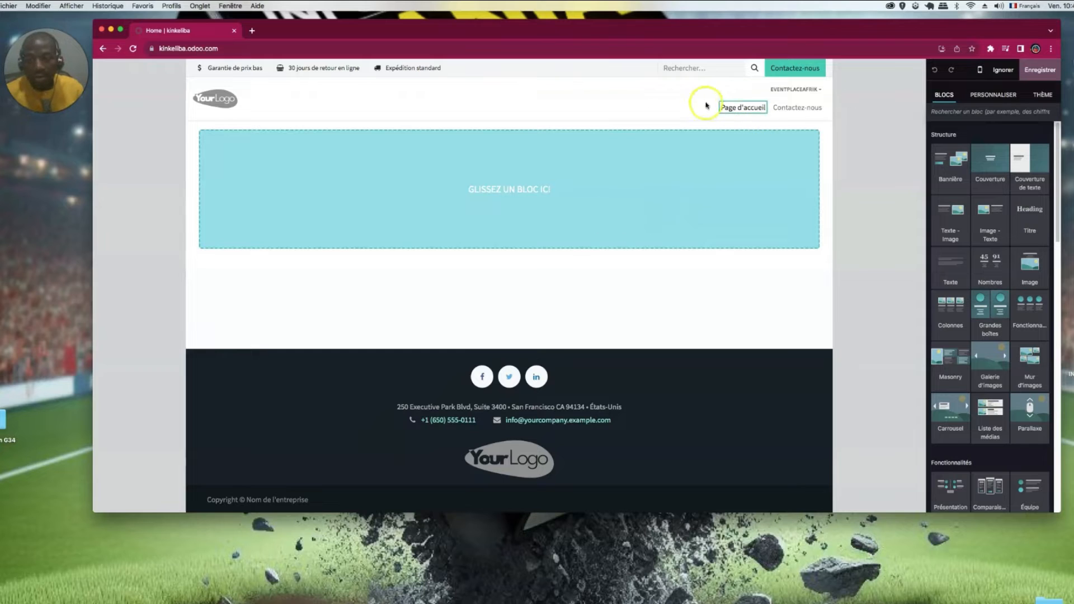
click(704, 73)
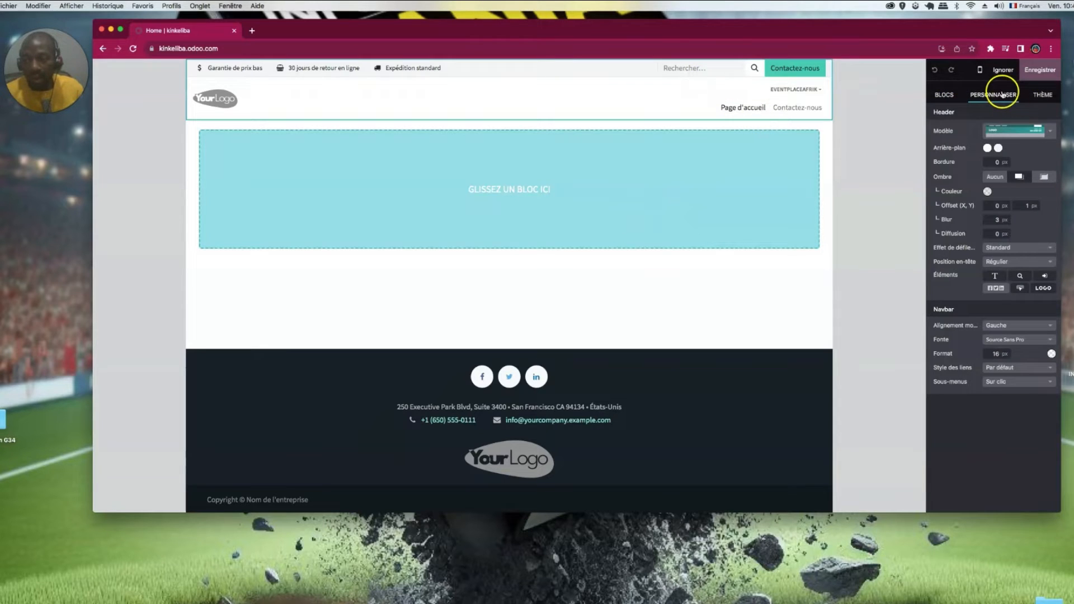
click(1050, 129)
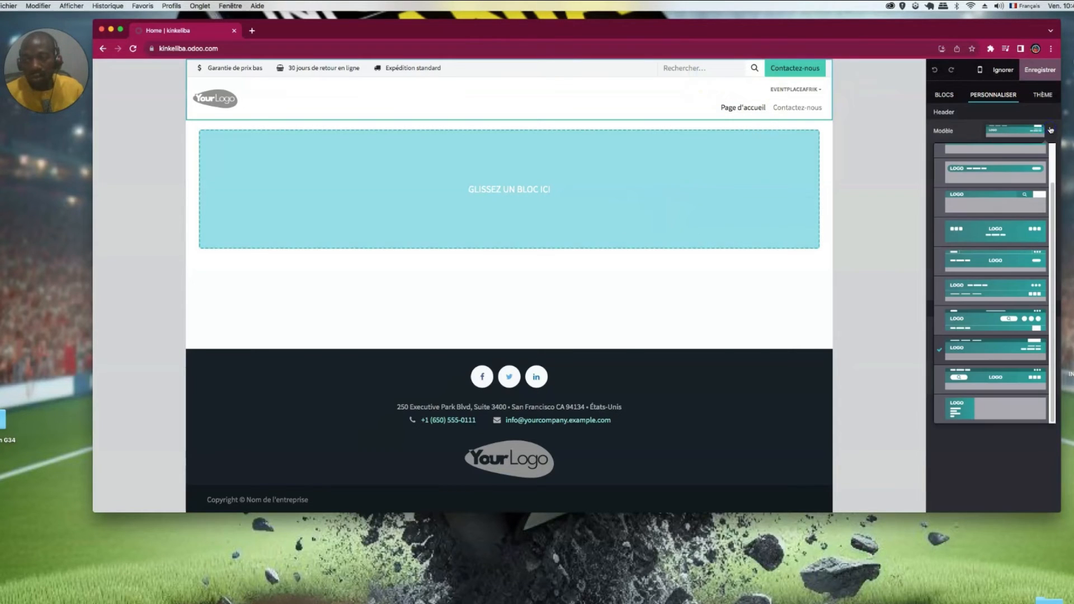
click(1000, 199)
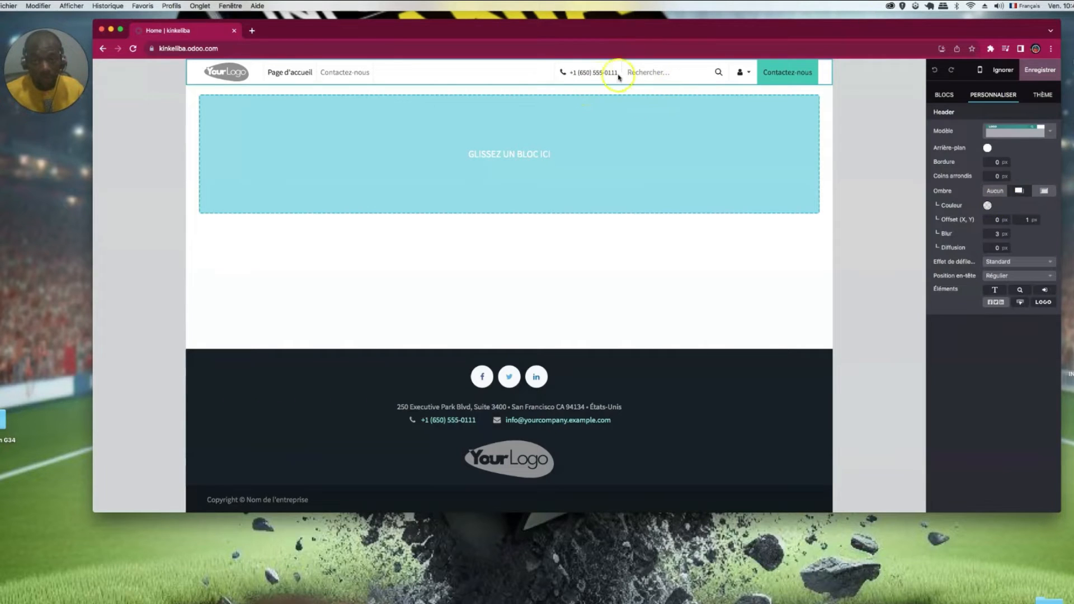
- Rename the Page d'accueil menu link to 'Accueil'
click(289, 78)
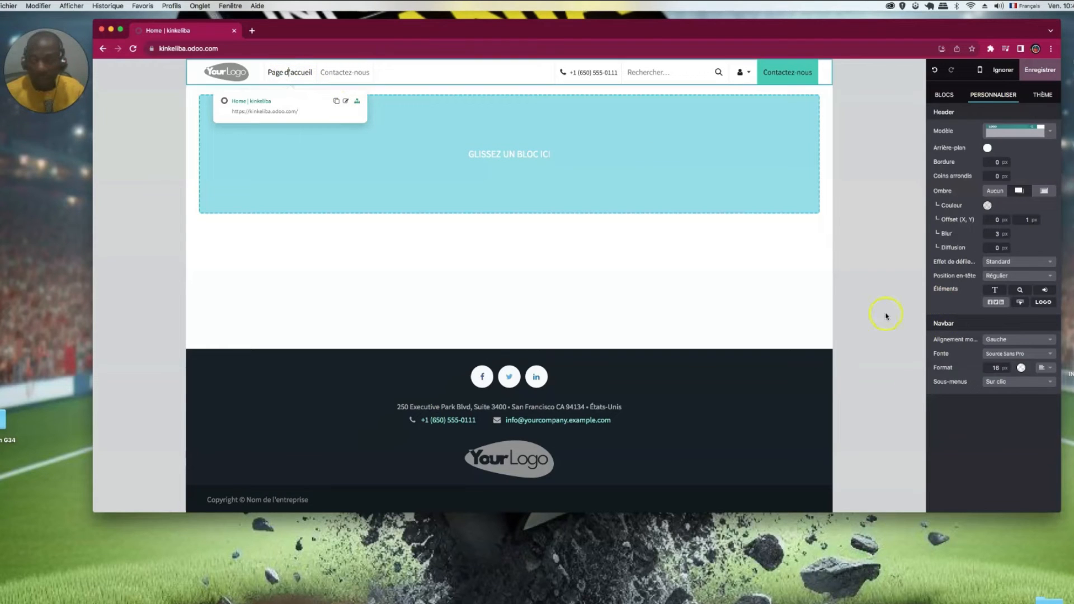
click(301, 76)
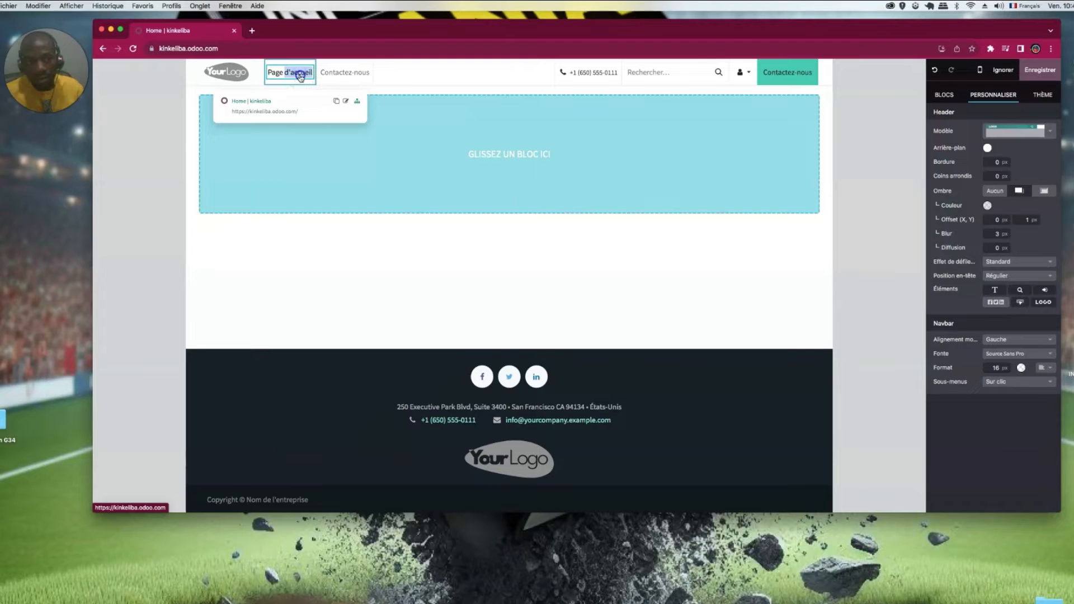
click(346, 100)
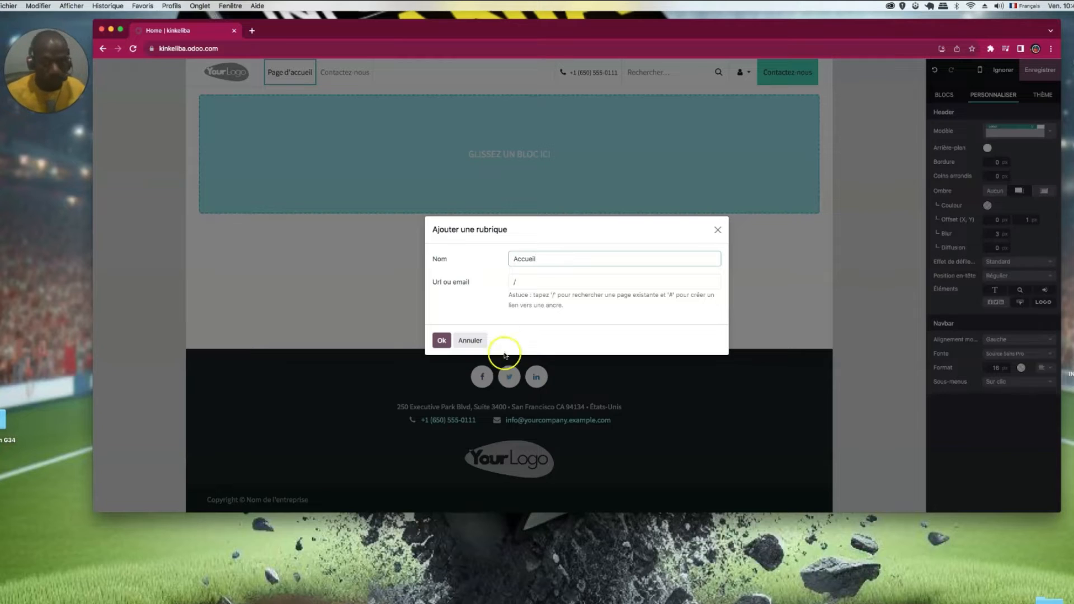
click(440, 340)
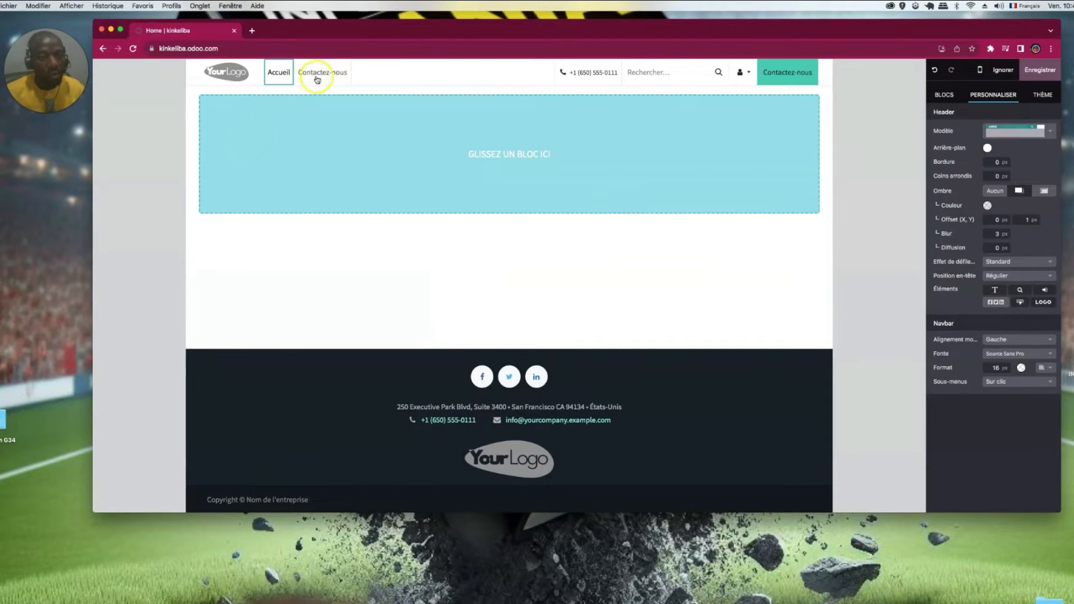
- Delete the Contactez-nous entry in the menu editor and save the menu
click(299, 73)
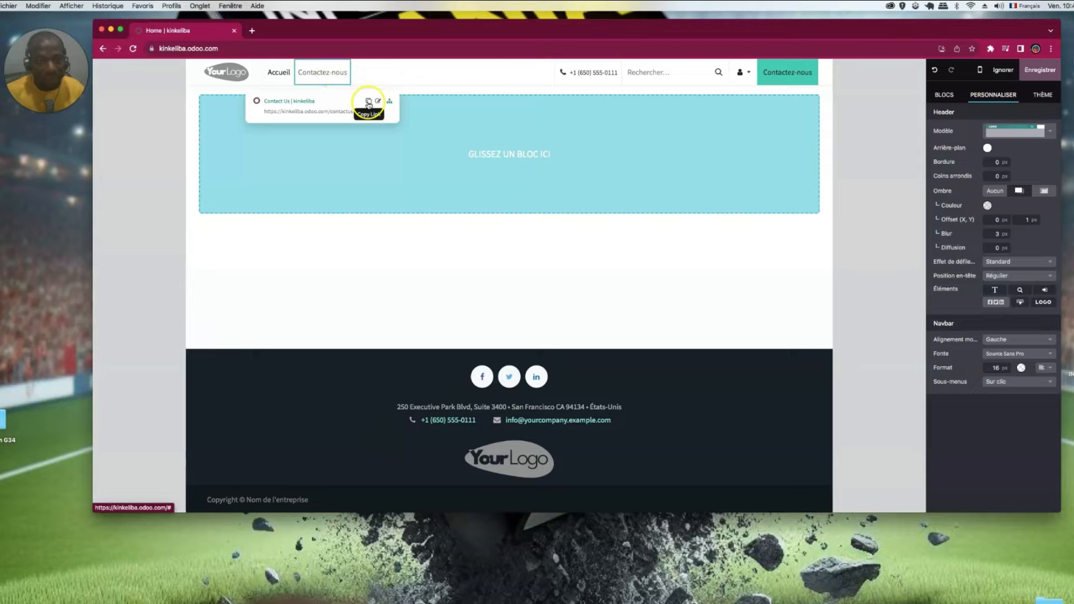
click(390, 102)
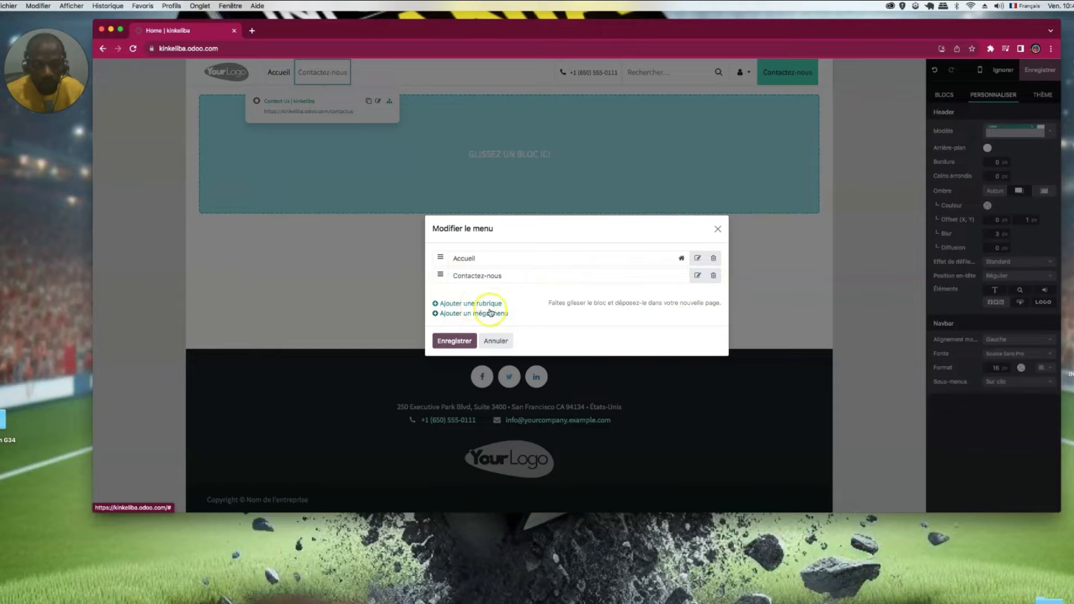
click(472, 303)
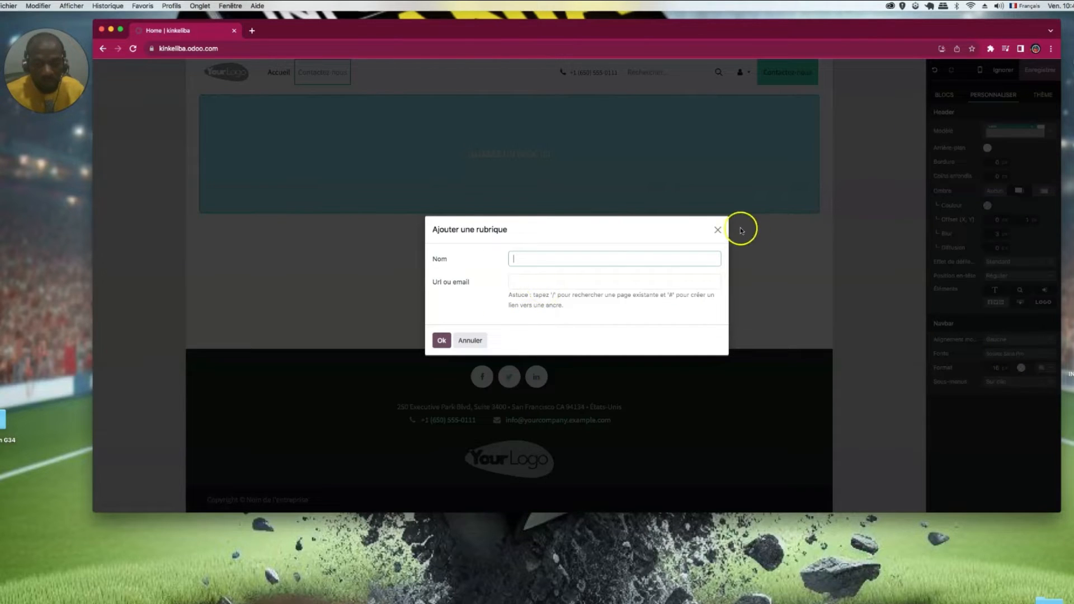
click(474, 336)
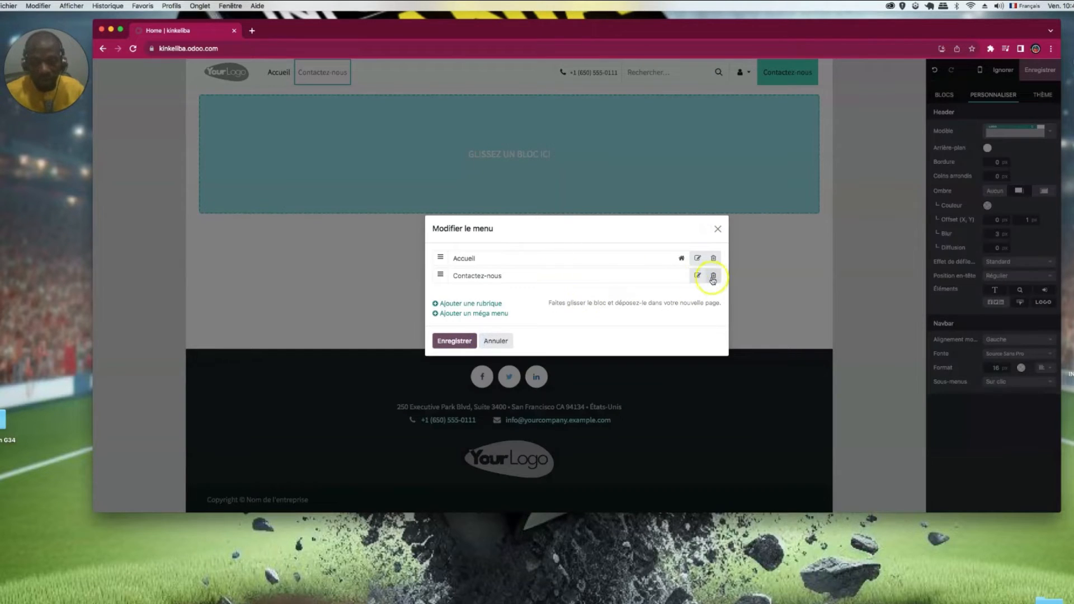
click(713, 276)
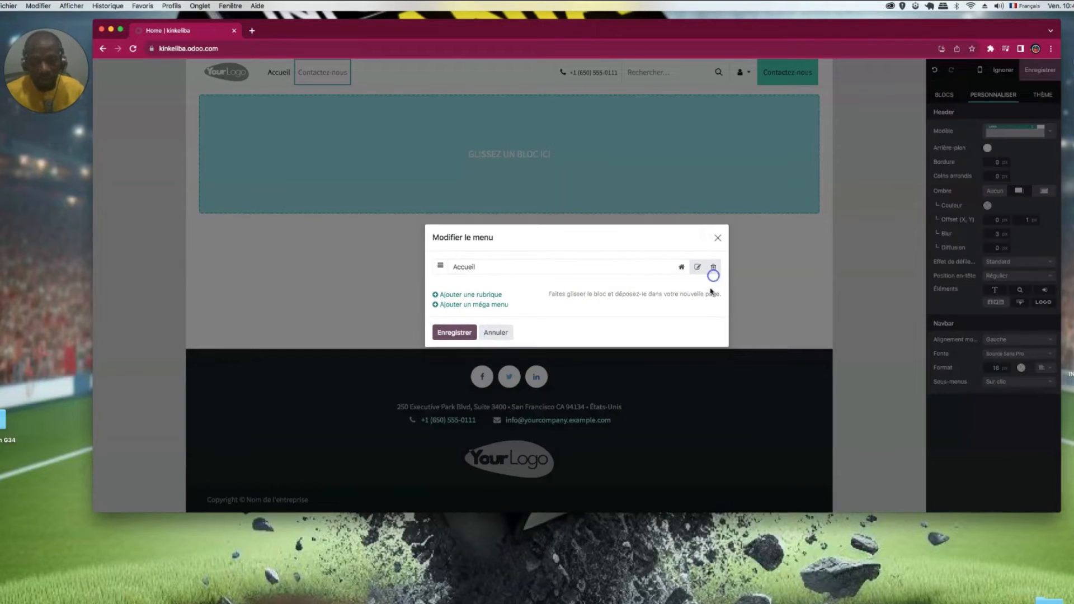
click(453, 332)
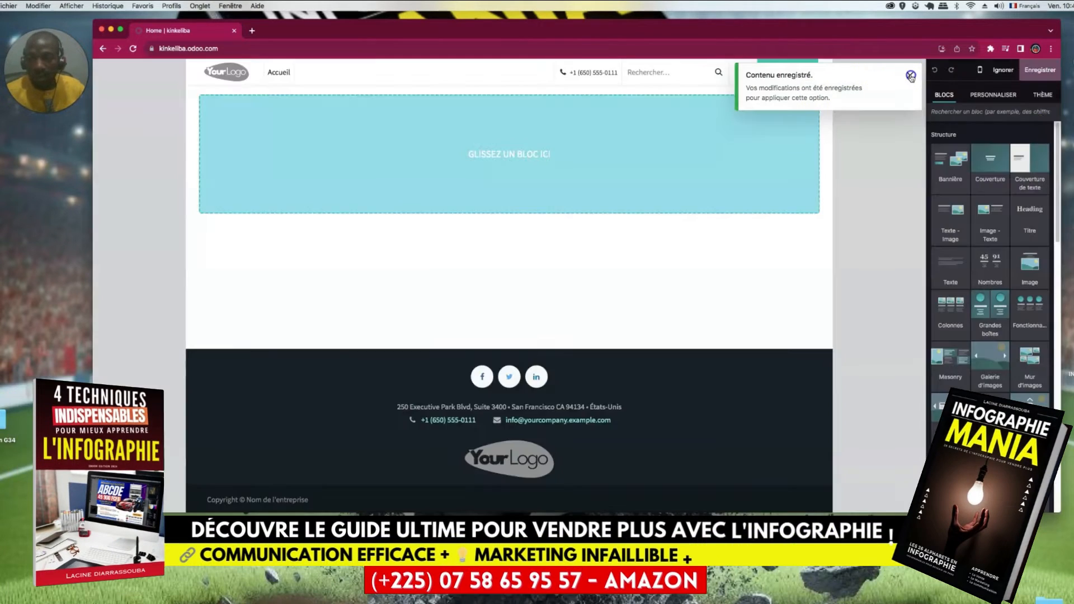
click(911, 76)
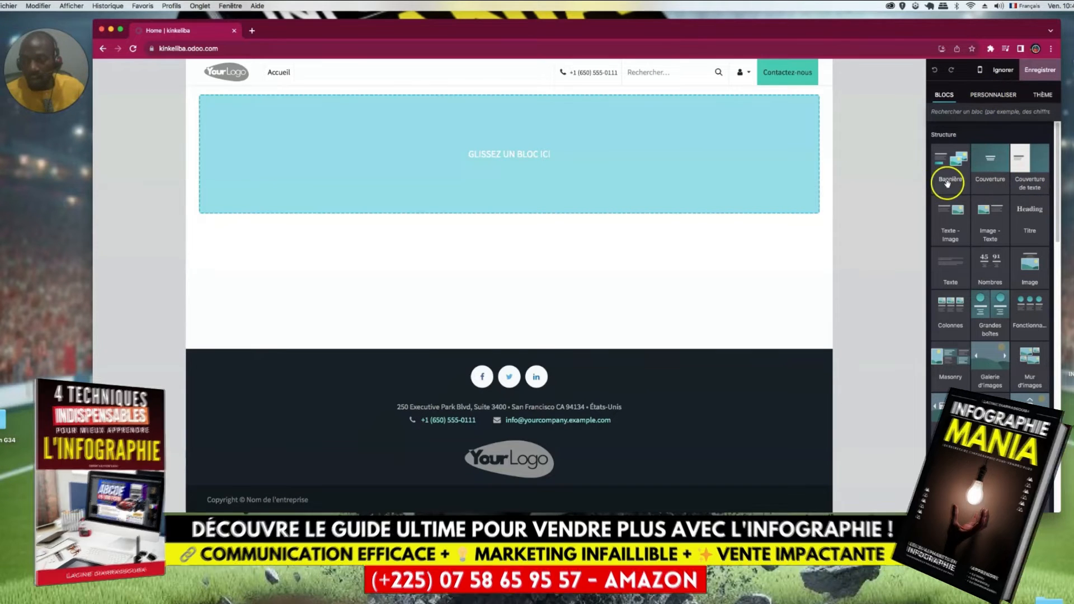
- Drag the Couverture block onto the homepage to add the 'Vendez en ligne. Facilement.' hero
click(992, 96)
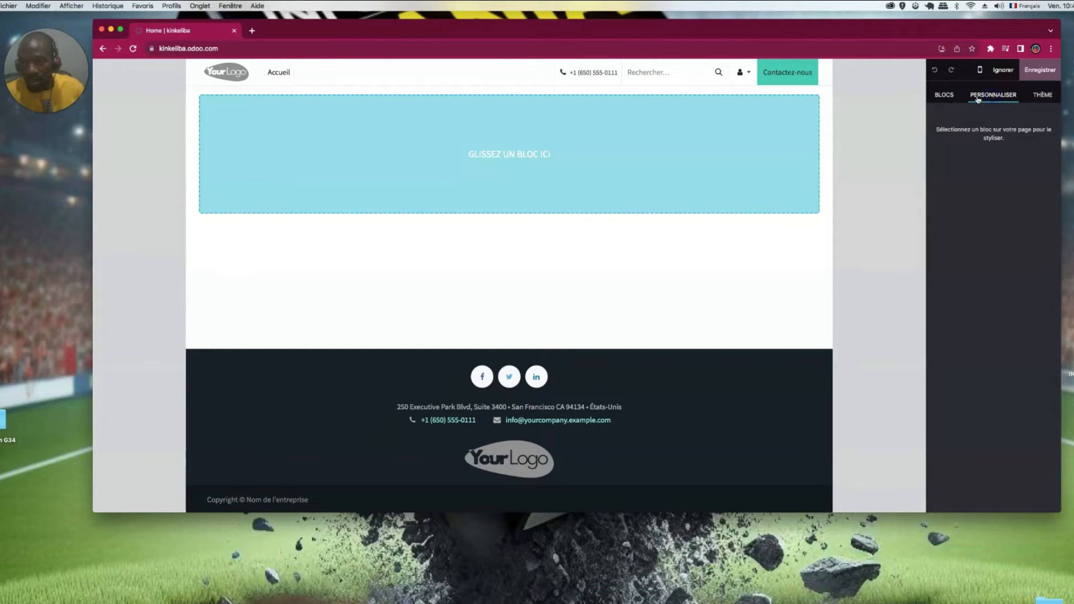
click(950, 97)
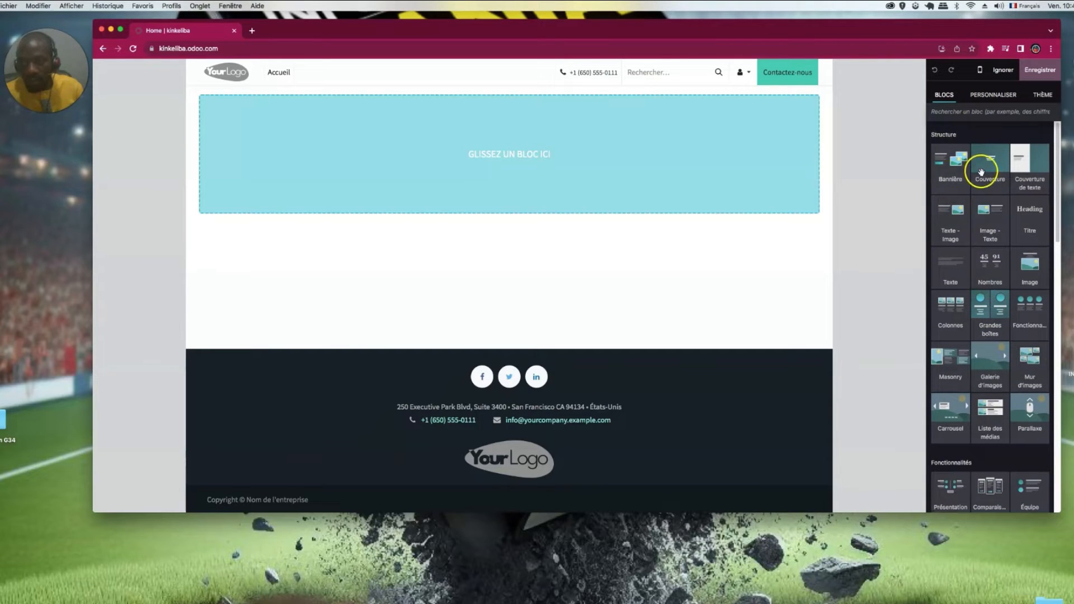
drag(985, 170, 634, 191)
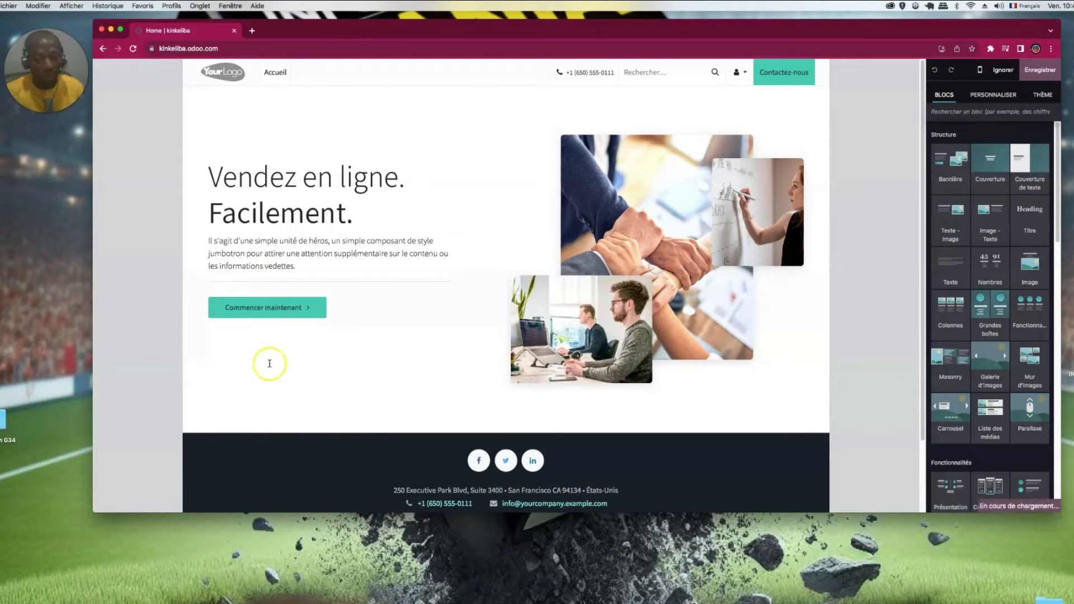
triple_click(382, 200)
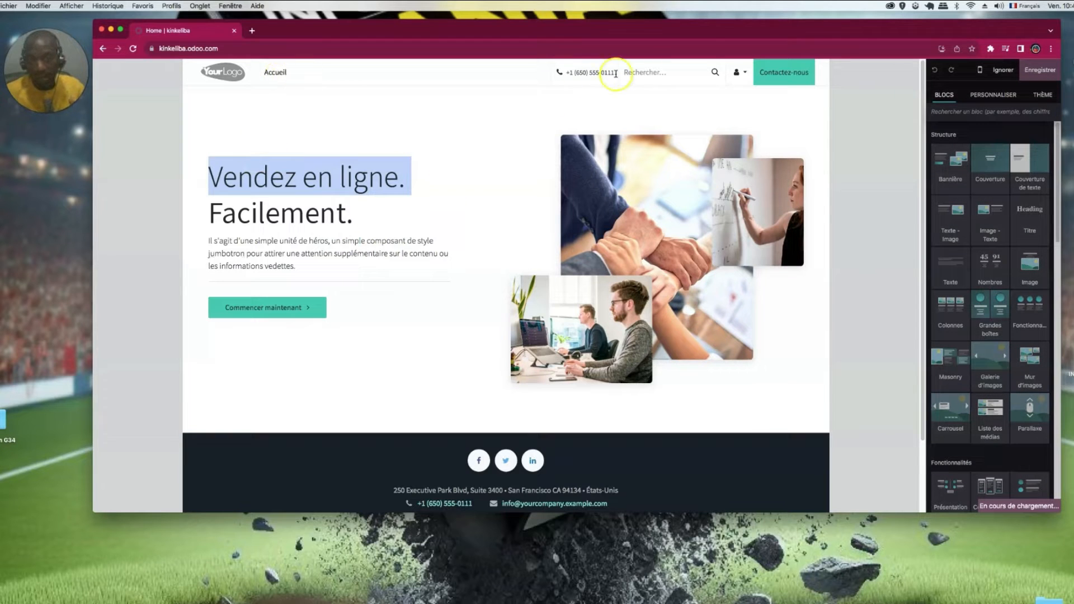
click(467, 86)
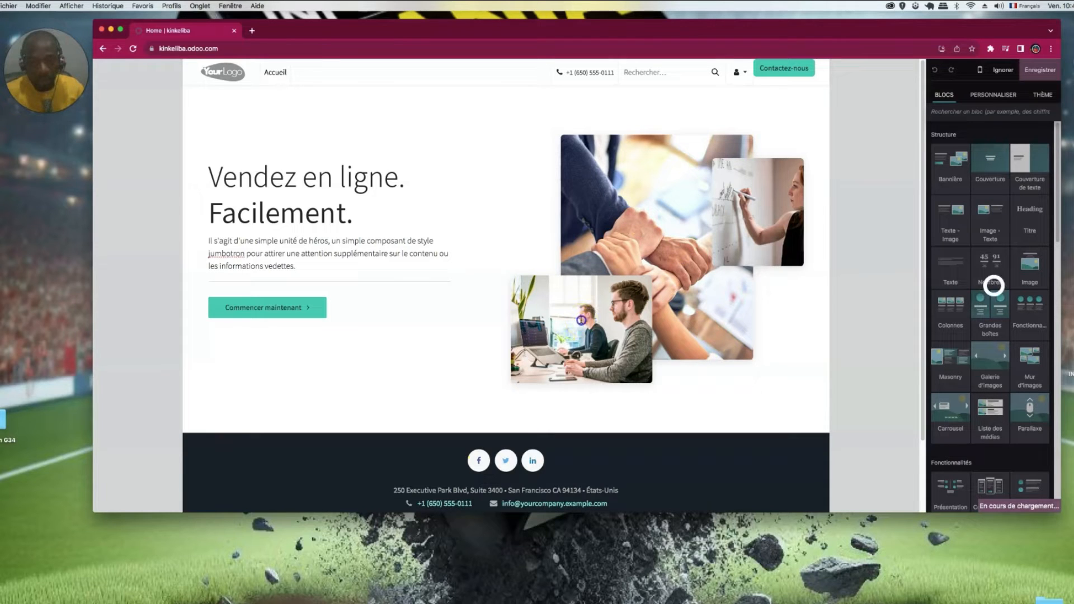
- Upload a replacement photo for the banner's hero image, then close the media picker
click(651, 211)
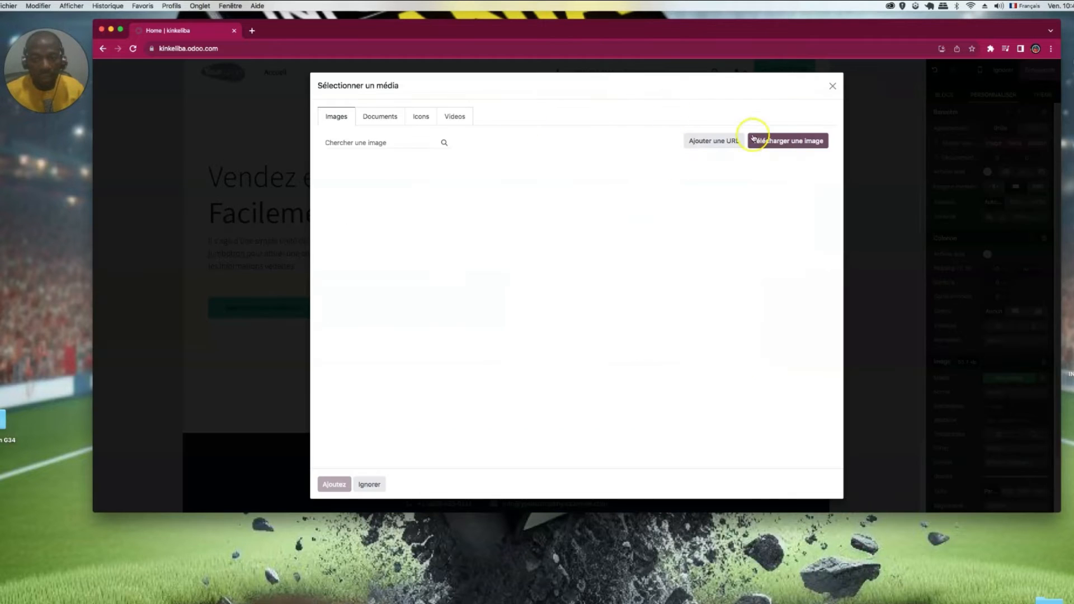
click(789, 142)
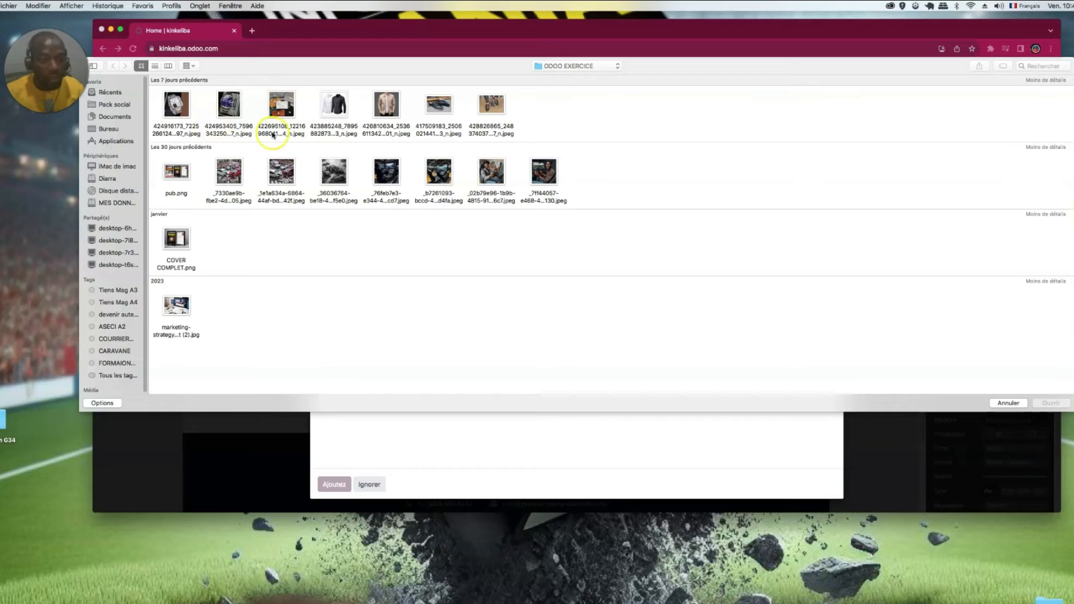
click(279, 108)
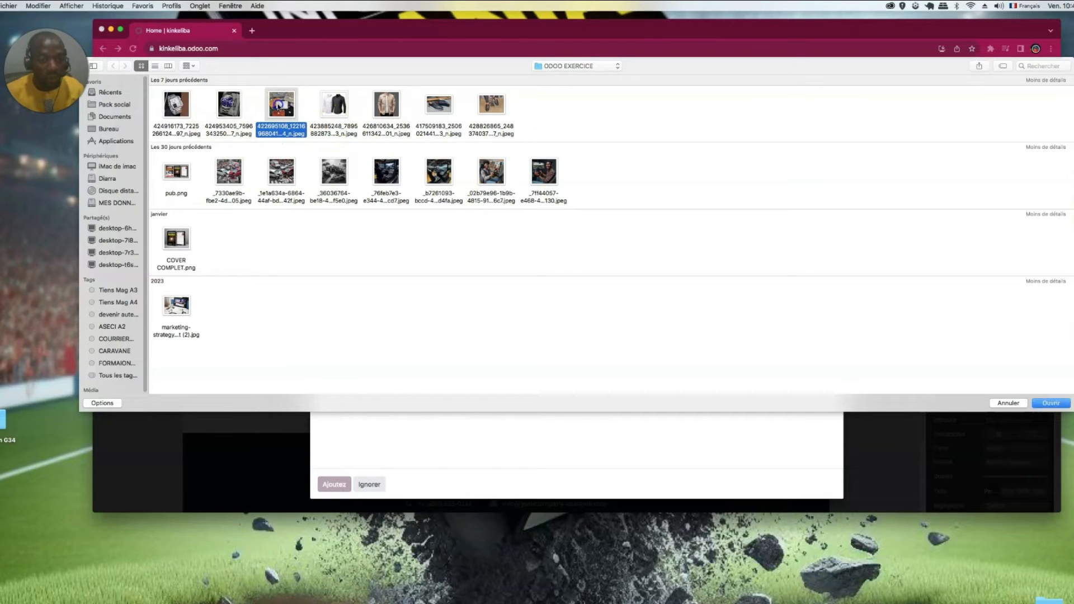
click(392, 109)
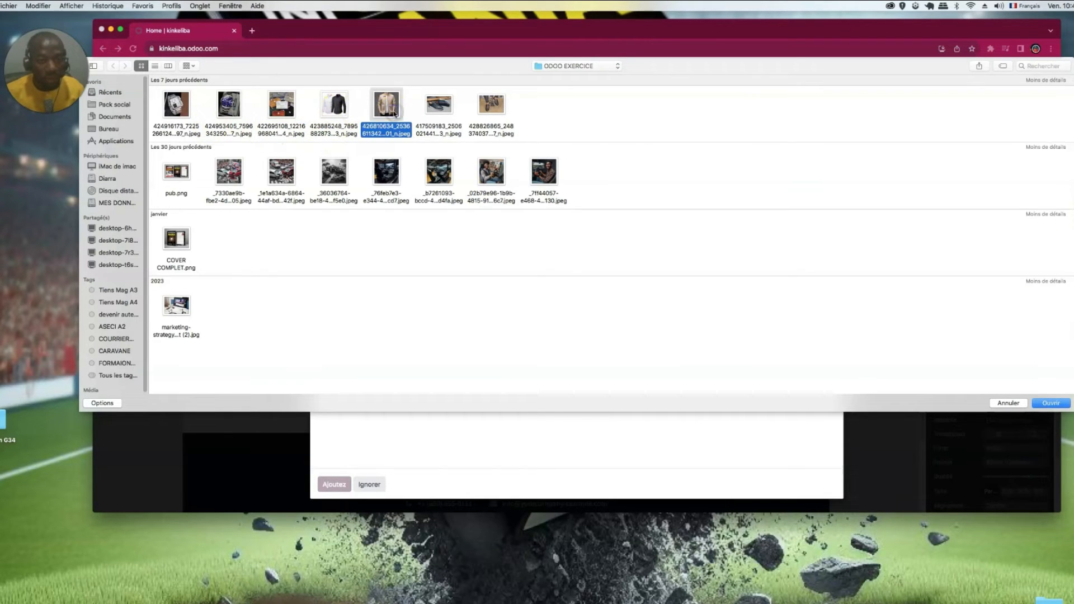
click(1051, 403)
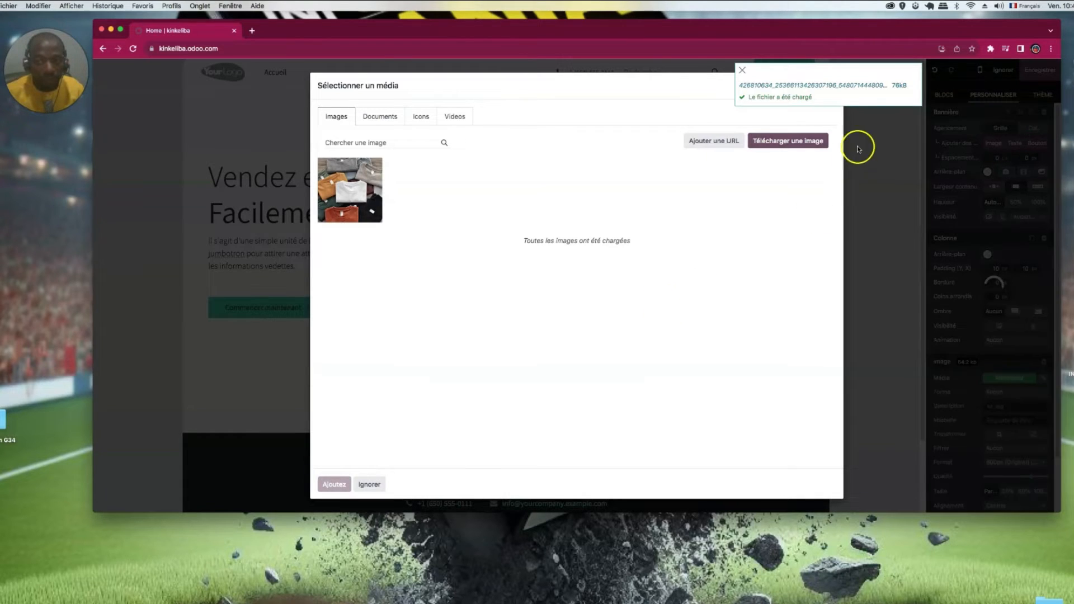
click(743, 71)
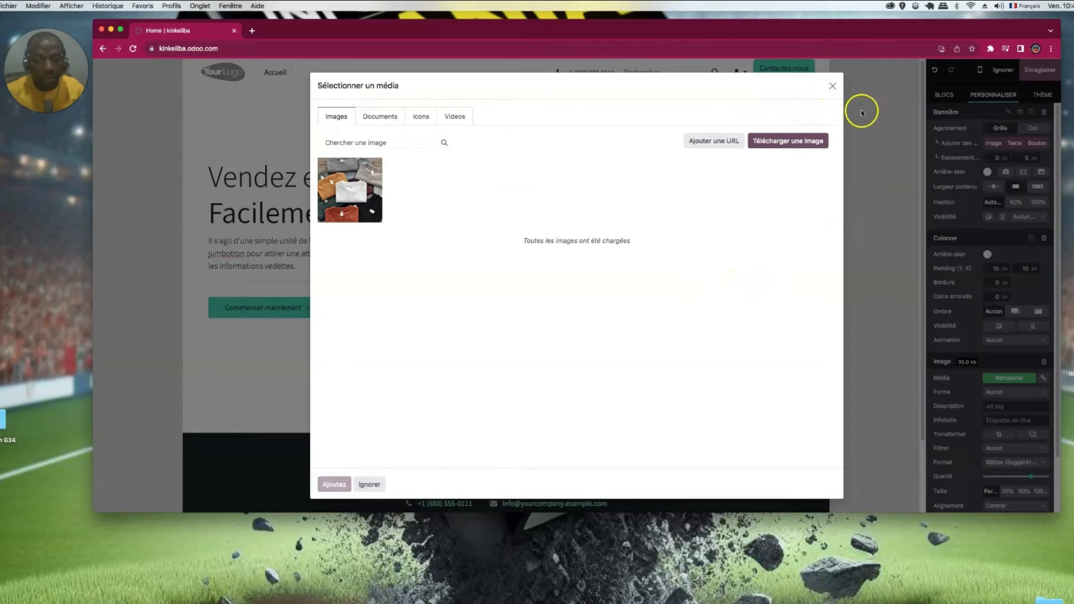
click(833, 87)
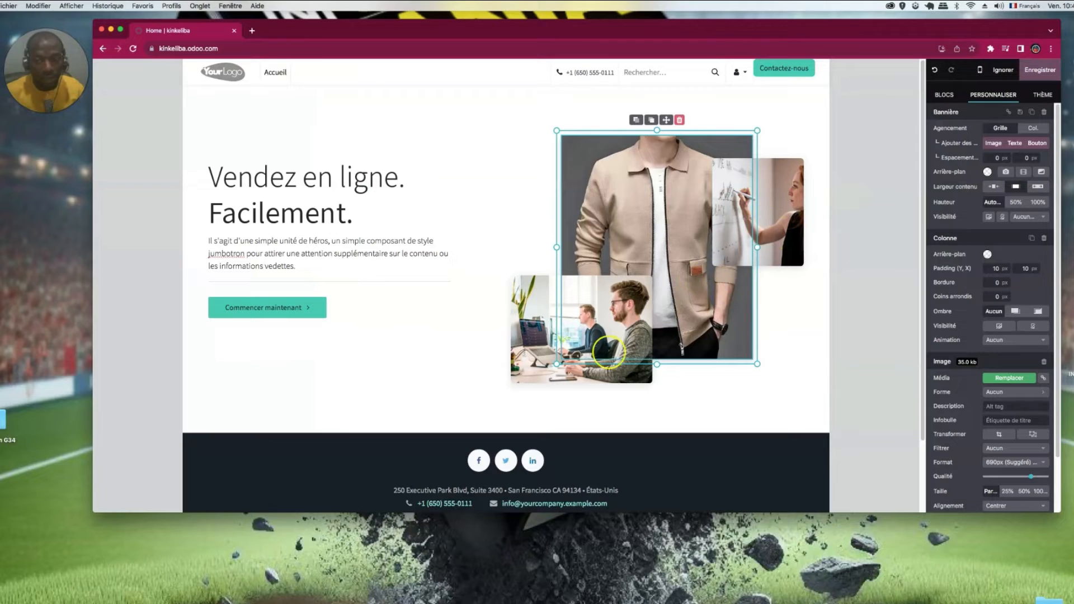
- Replace the small office photo in the banner with the white-and-black shirts photo
click(536, 329)
double_click(536, 328)
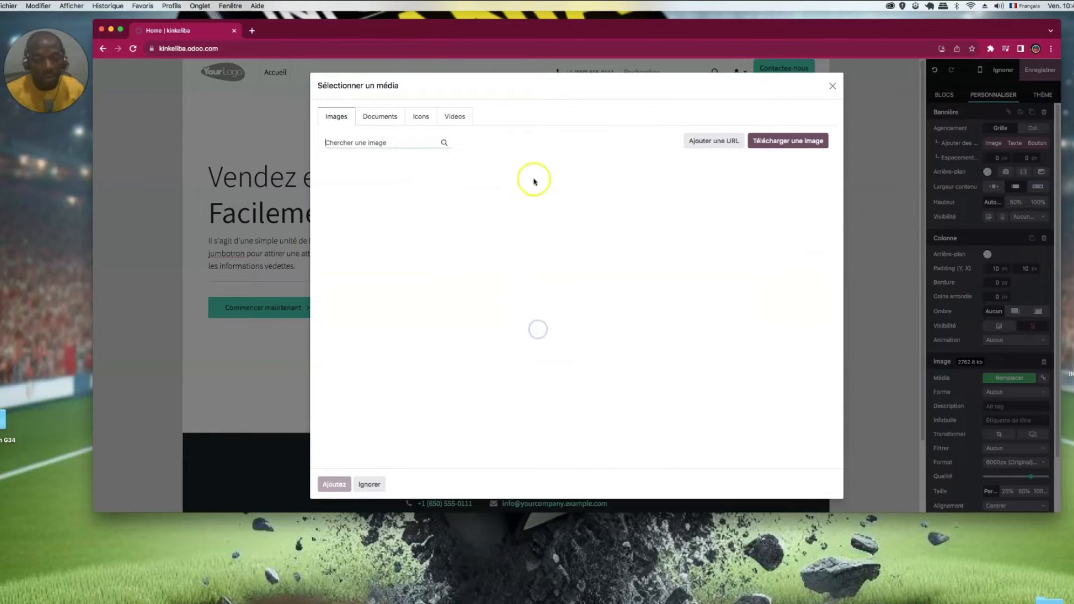
click(777, 134)
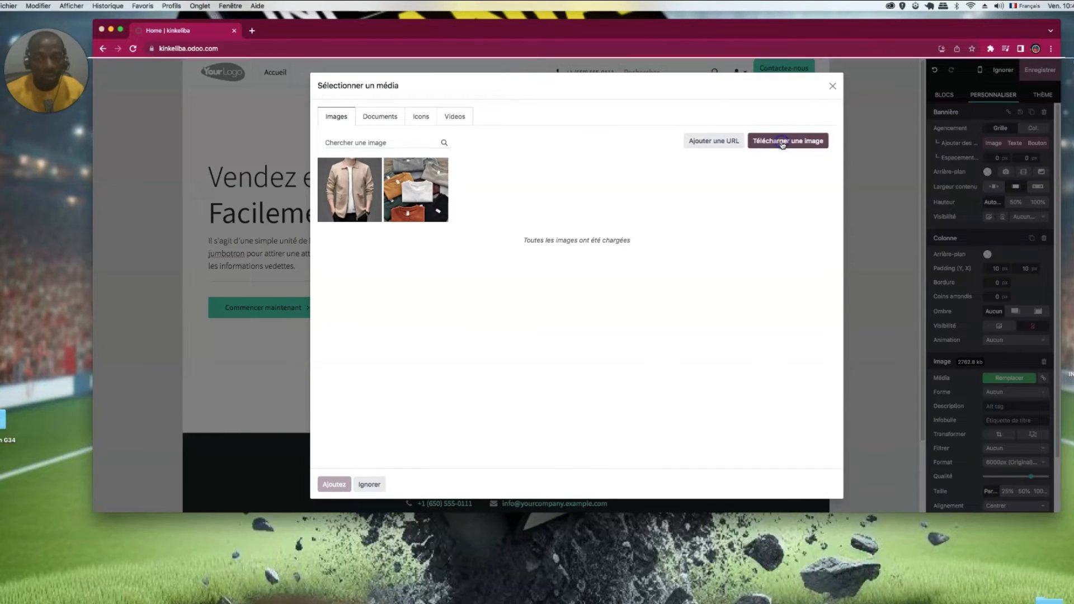
click(282, 105)
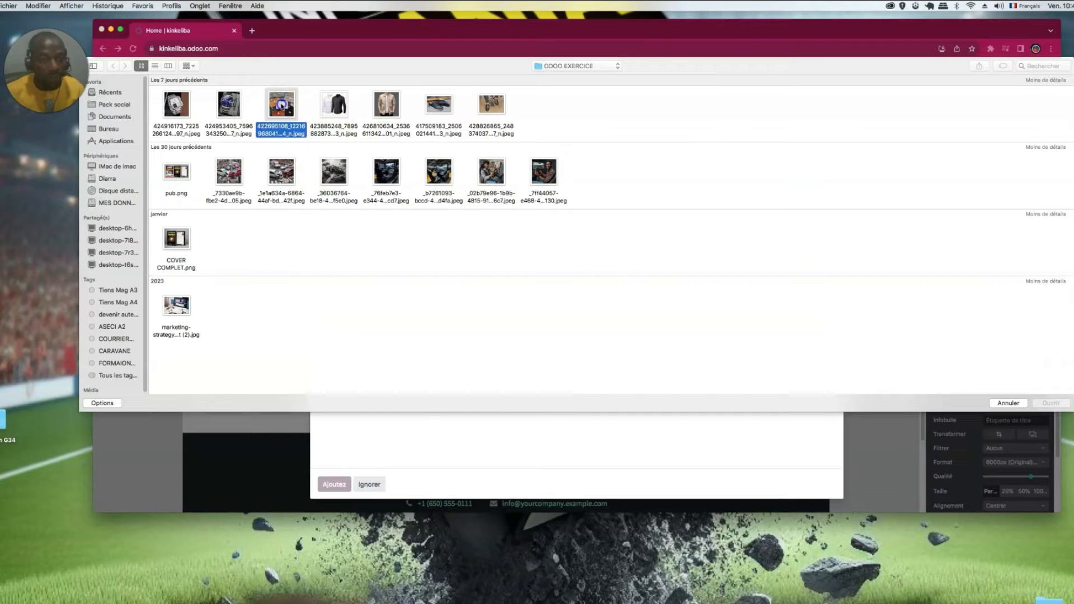
click(350, 119)
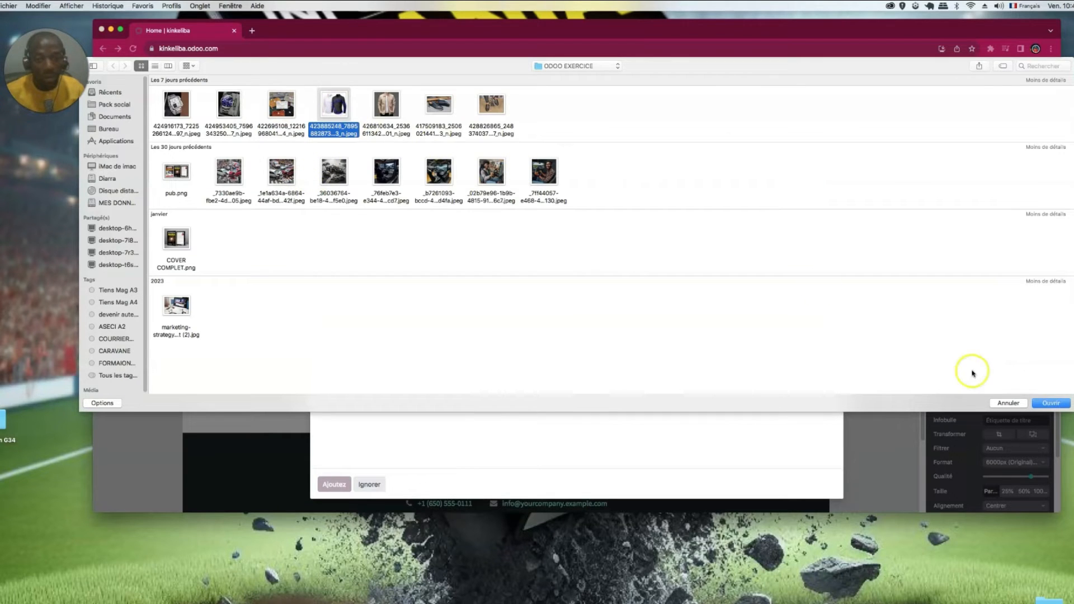
click(1050, 403)
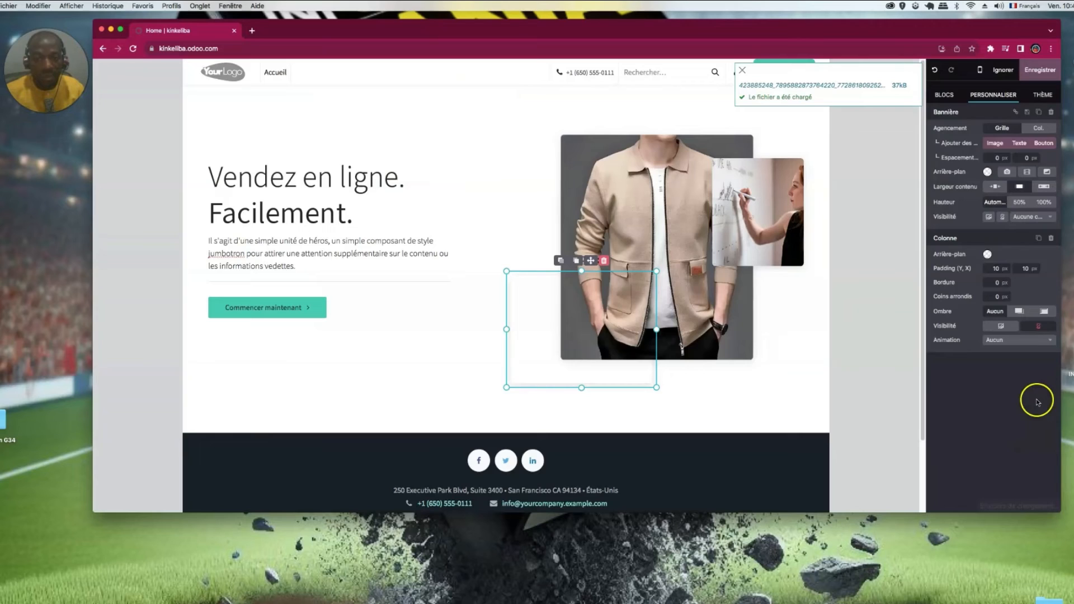
- Replace the banner's whiteboard photo with the wristwatch photo
double_click(728, 212)
click(708, 144)
click(774, 147)
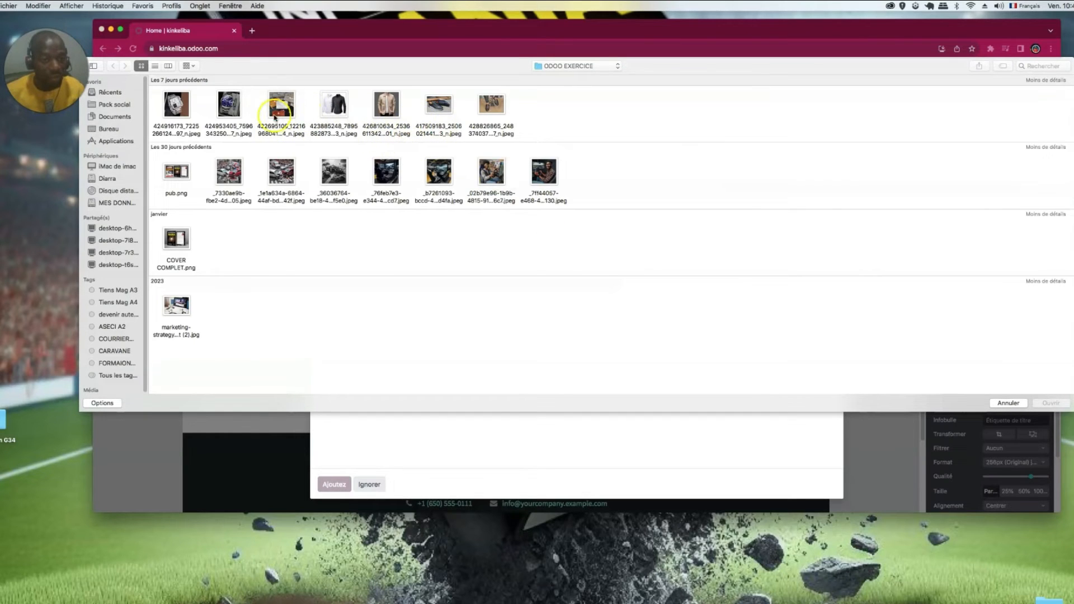
click(200, 136)
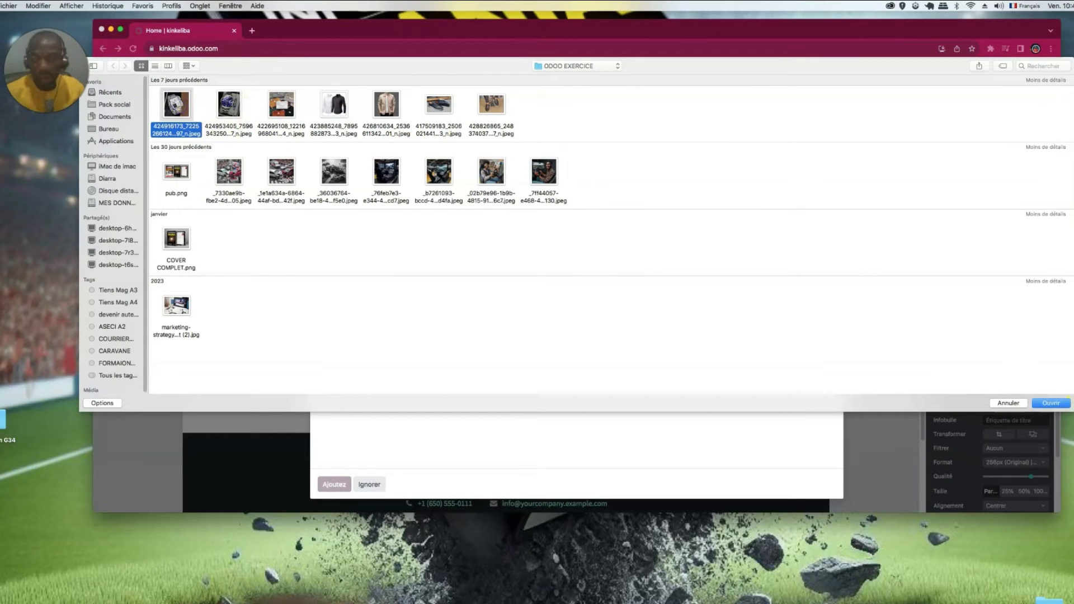
click(1051, 403)
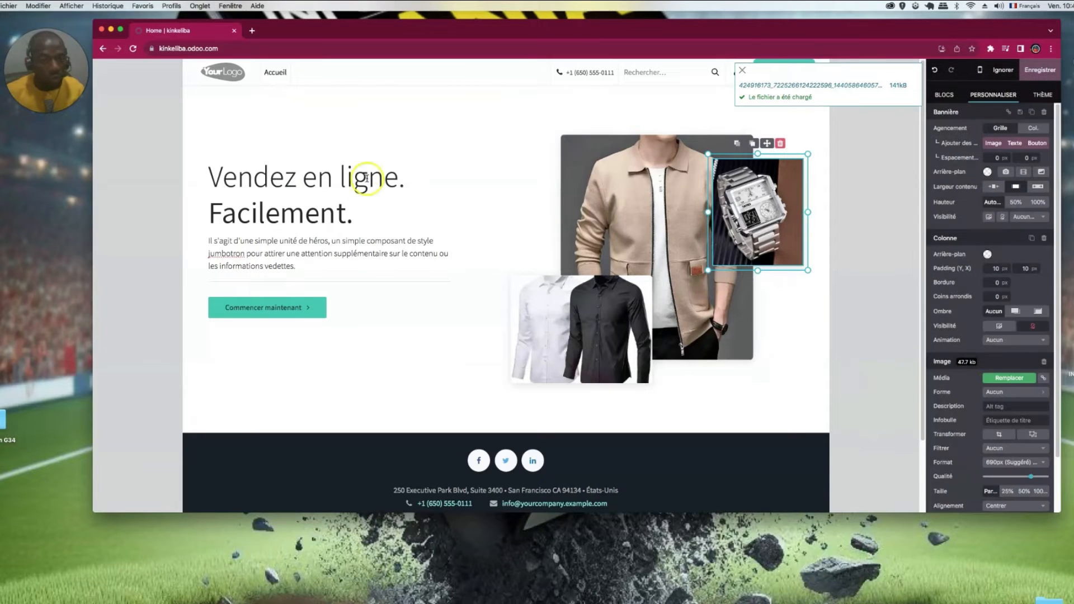
click(368, 168)
- Justify the banner's intro paragraph
drag(399, 175, 312, 178)
click(355, 213)
drag(298, 265, 195, 245)
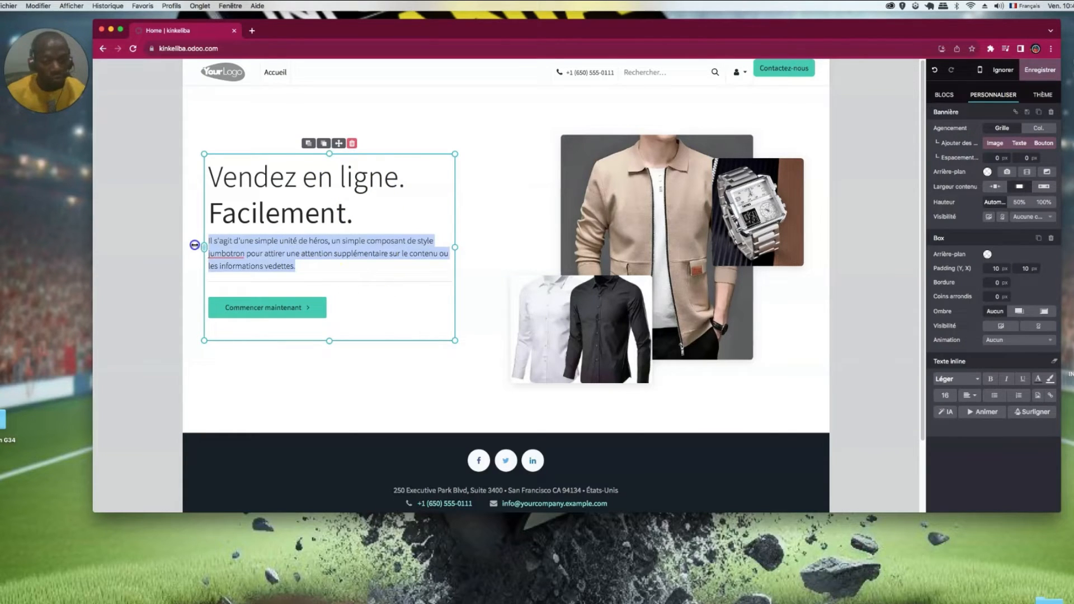
click(971, 273)
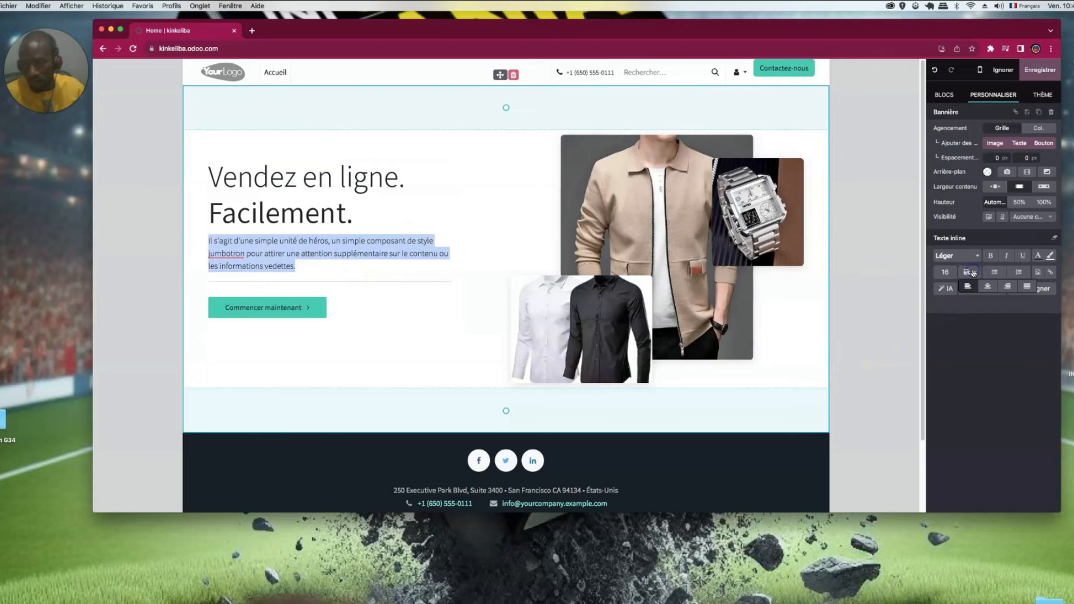
click(1028, 289)
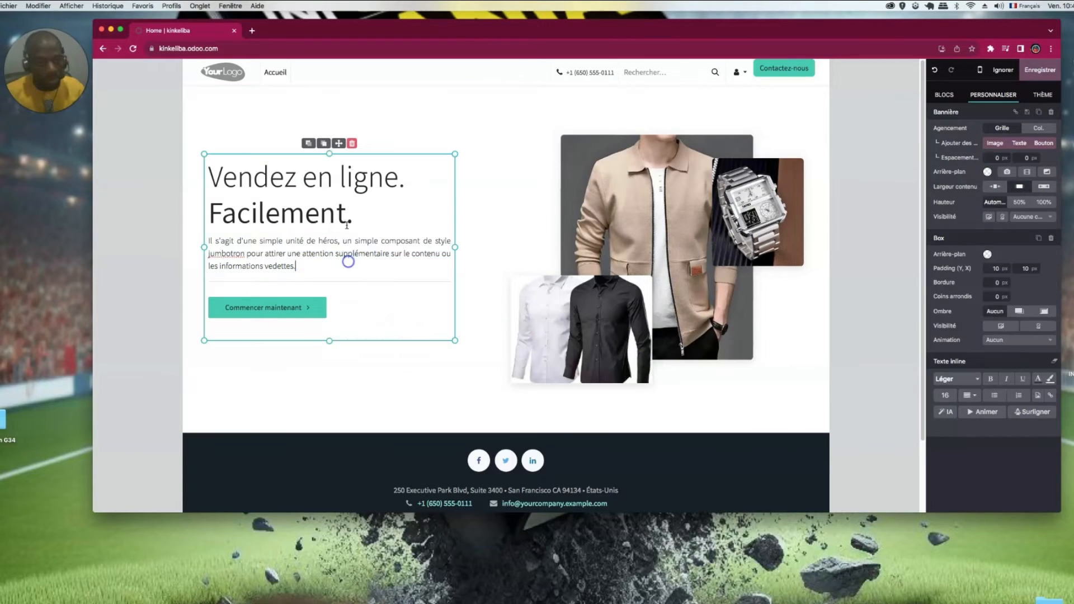
- Drag the banner's top padding upward to shrink the space above its content
click(344, 277)
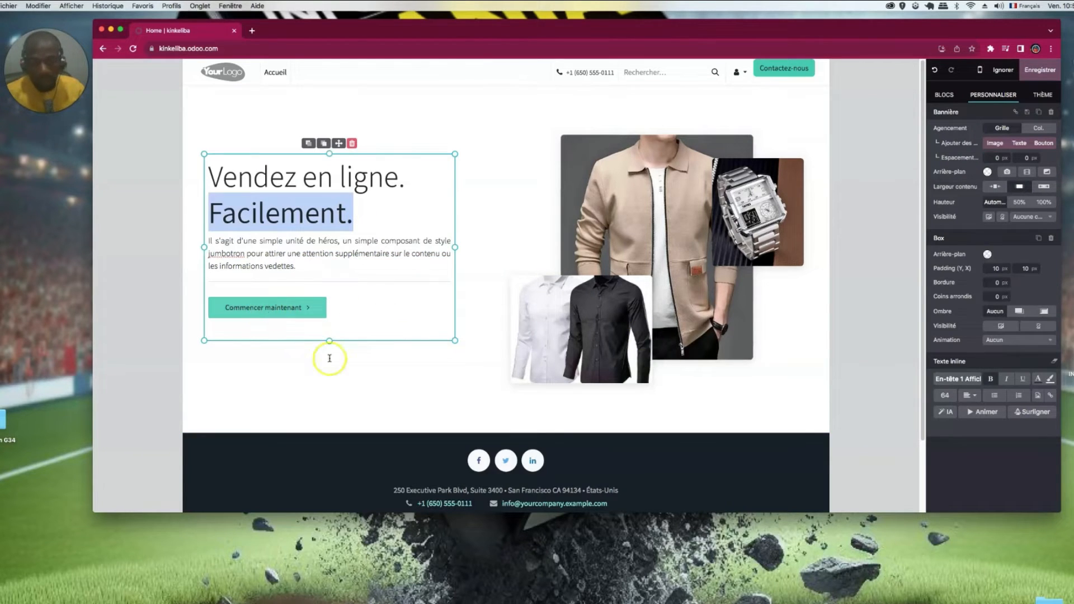
click(420, 393)
drag(507, 107, 513, 84)
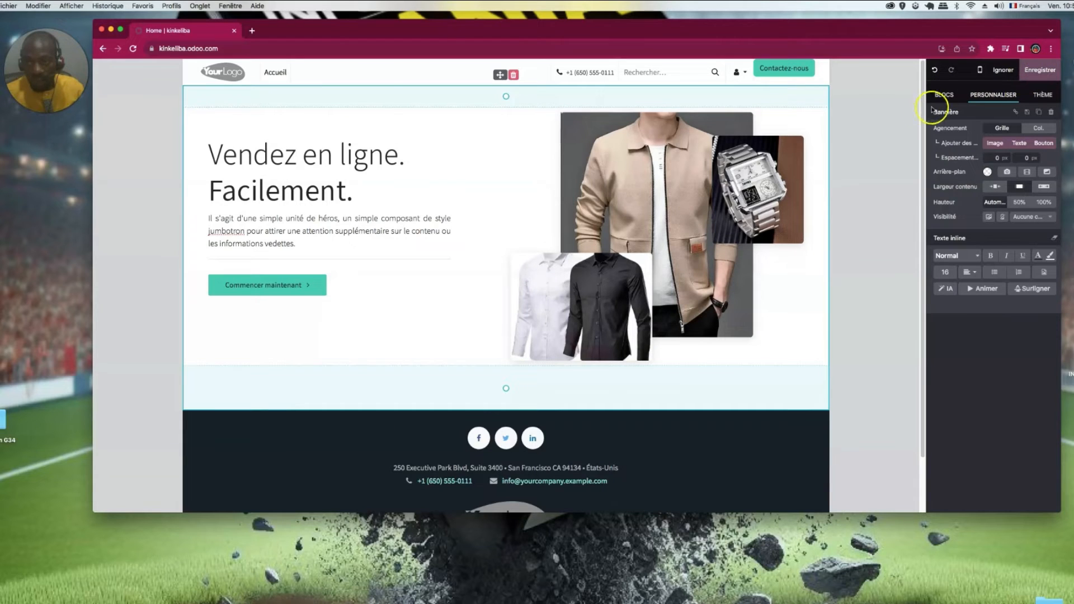
- Drop the Colonnes block under the banner to add Powerful API, Mobile Experience and Support Team cards
click(945, 94)
scroll(1003, 263, down, 1)
drag(985, 280, 638, 391)
scroll(635, 386, down, 3)
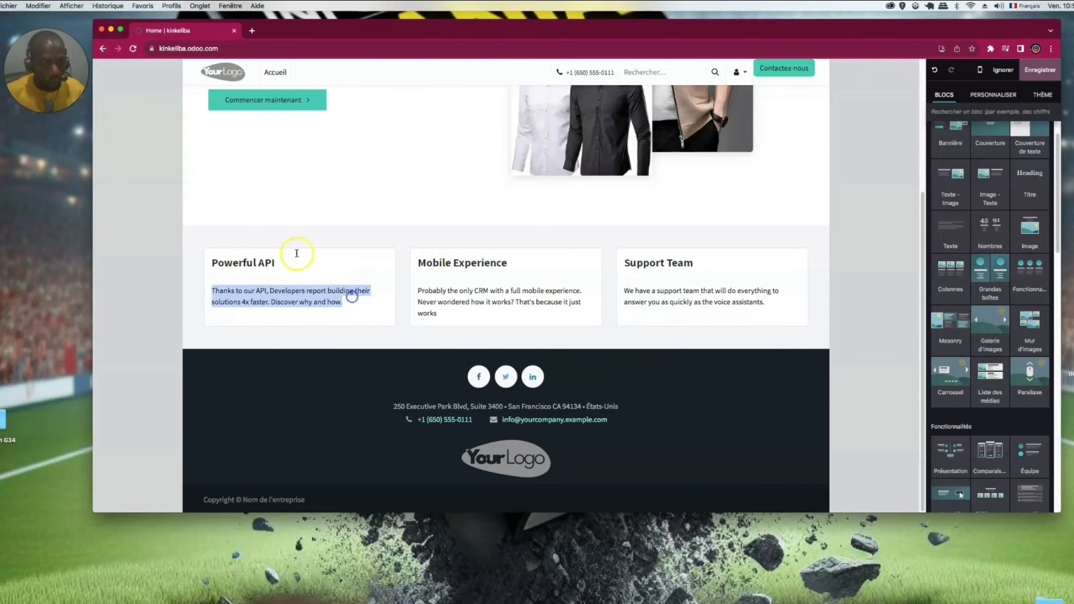
- Select the Powerful API card's description and open the media picker for its image
triple_click(352, 297)
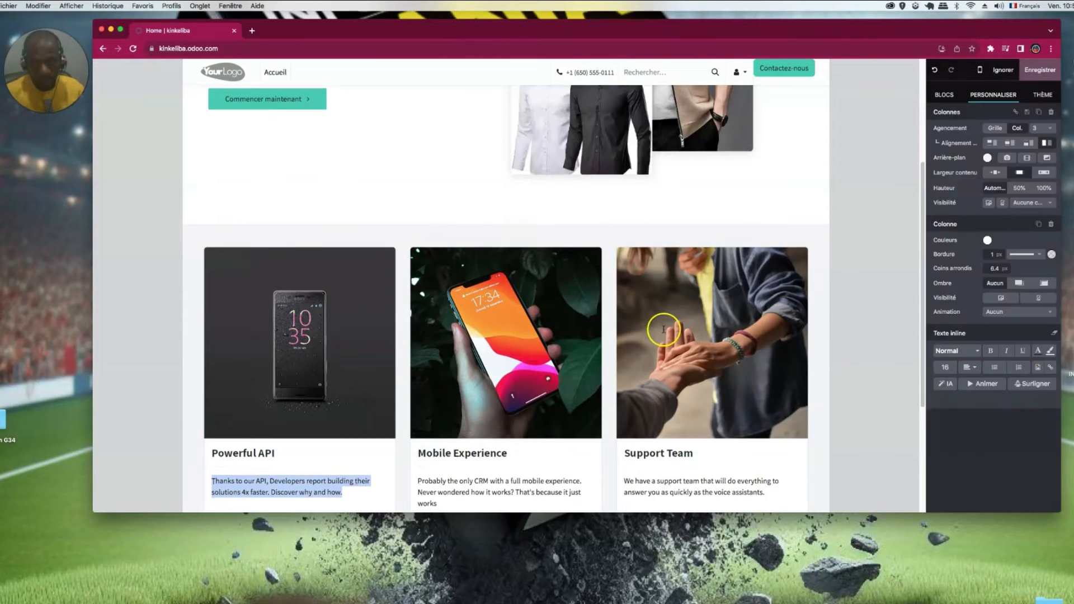
scroll(664, 327, down, 2)
scroll(503, 336, up, 1)
double_click(276, 272)
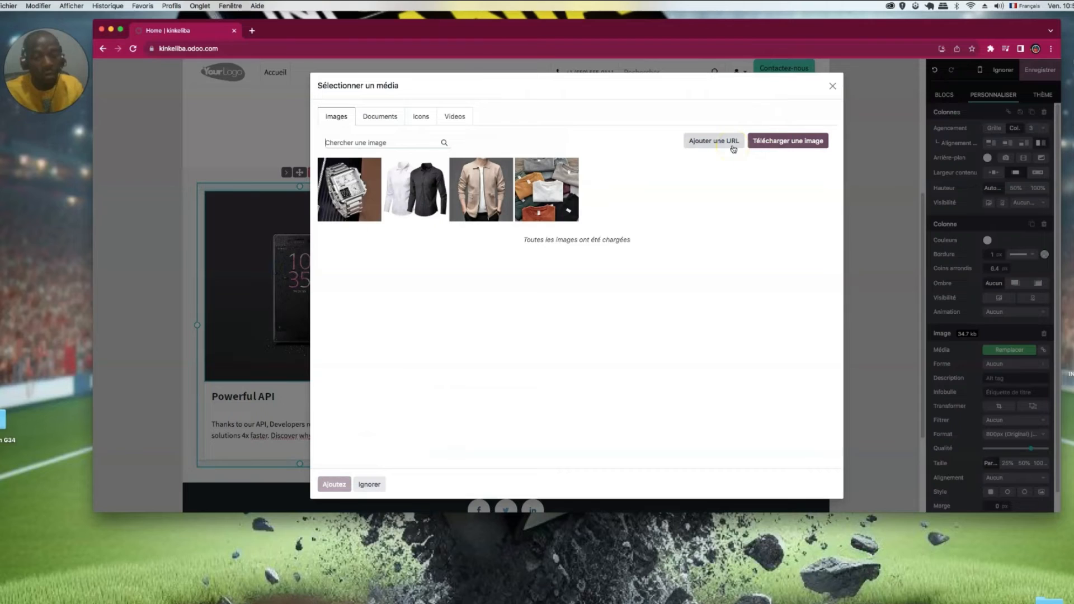
- Upload a shoe photo into the first card and a new photo into the Mobile Experience card
click(788, 142)
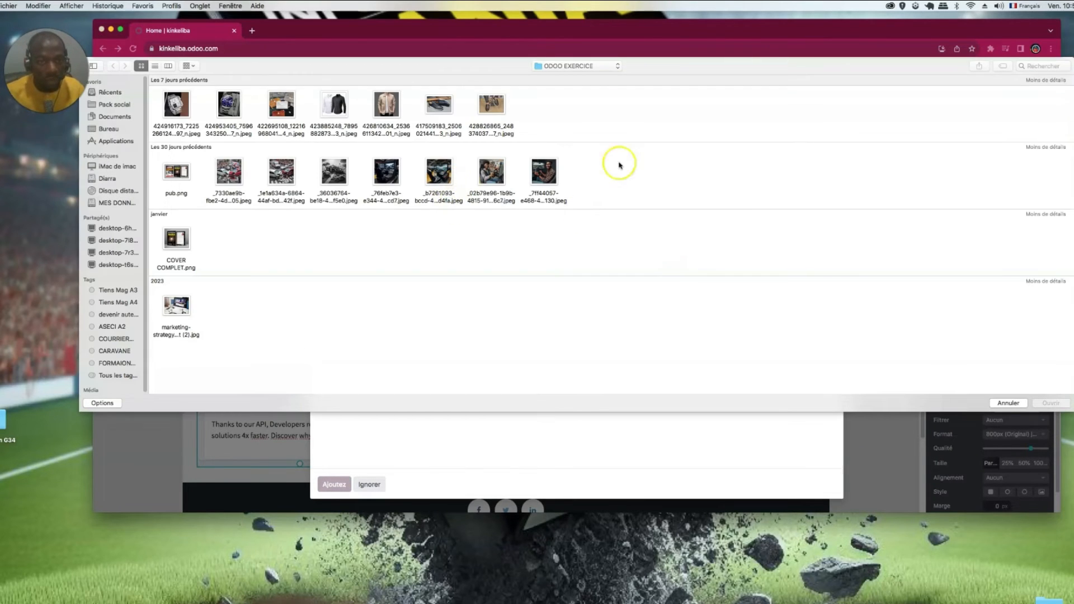
click(445, 106)
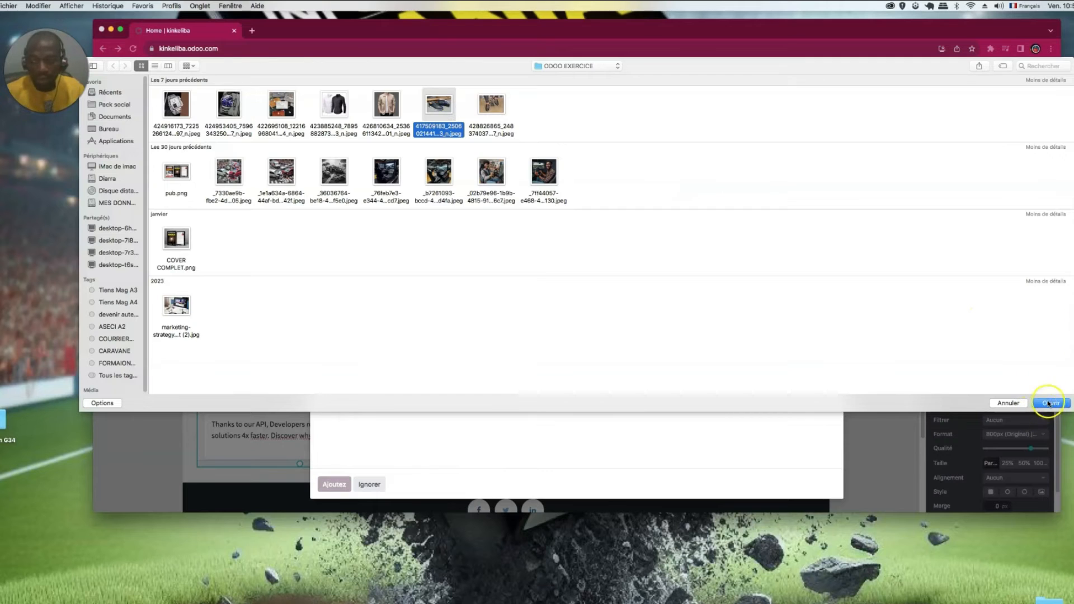
click(1049, 403)
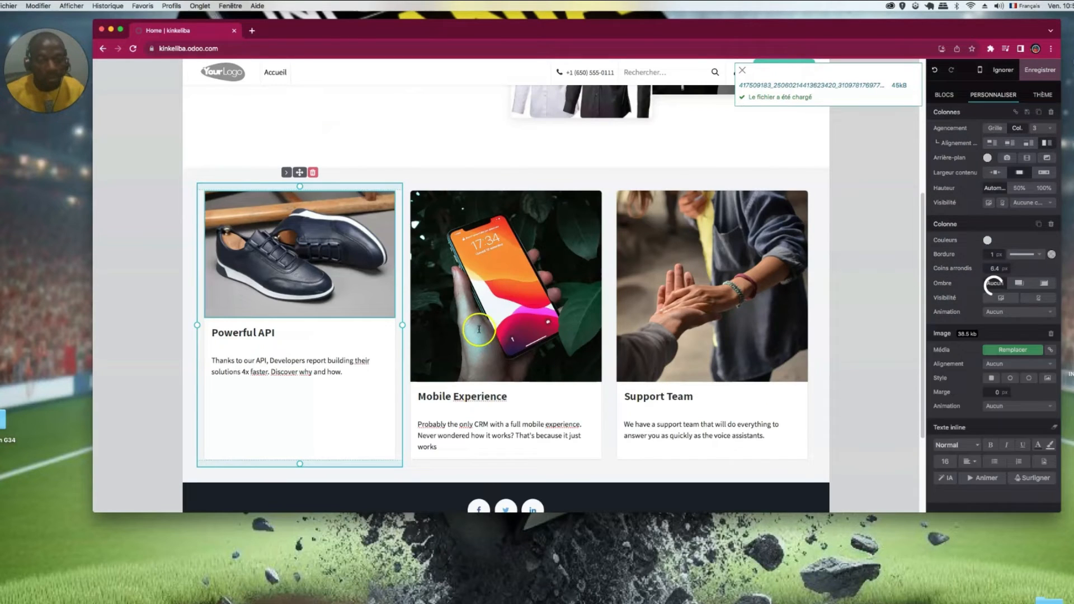
click(527, 282)
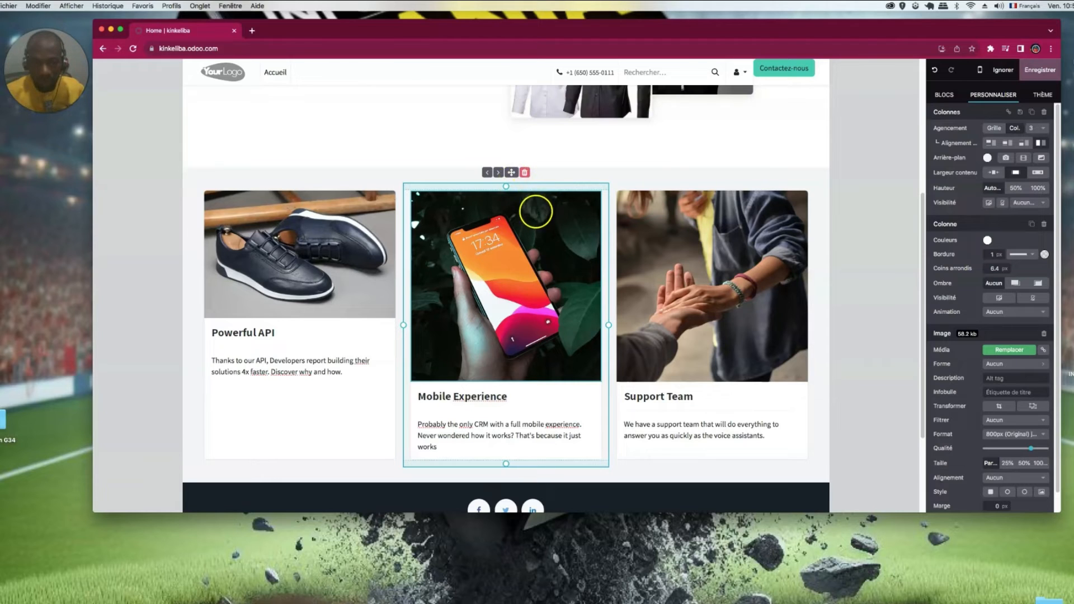
double_click(514, 323)
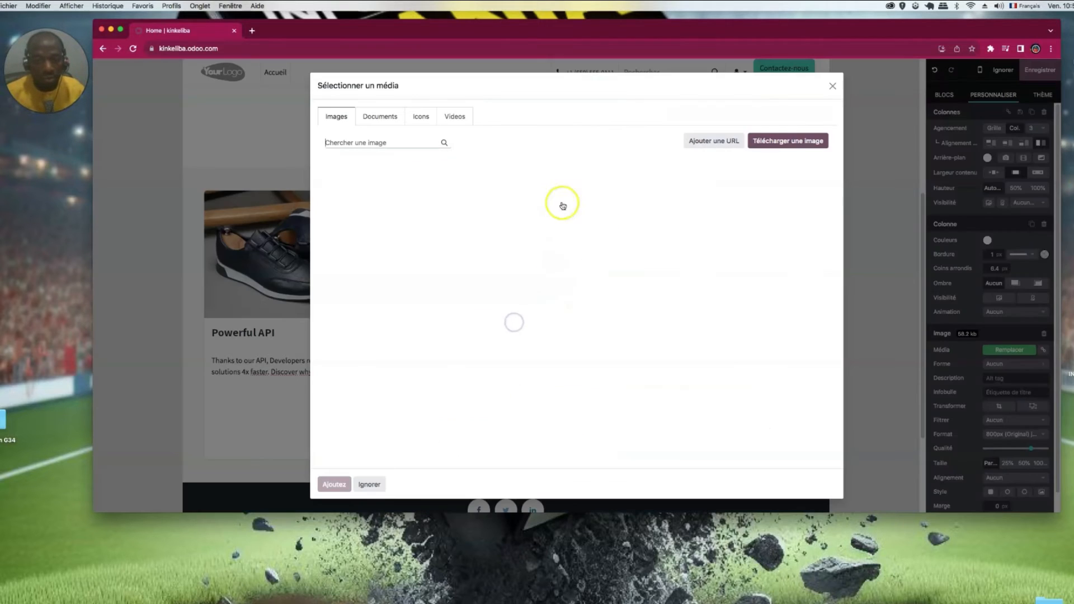
click(780, 142)
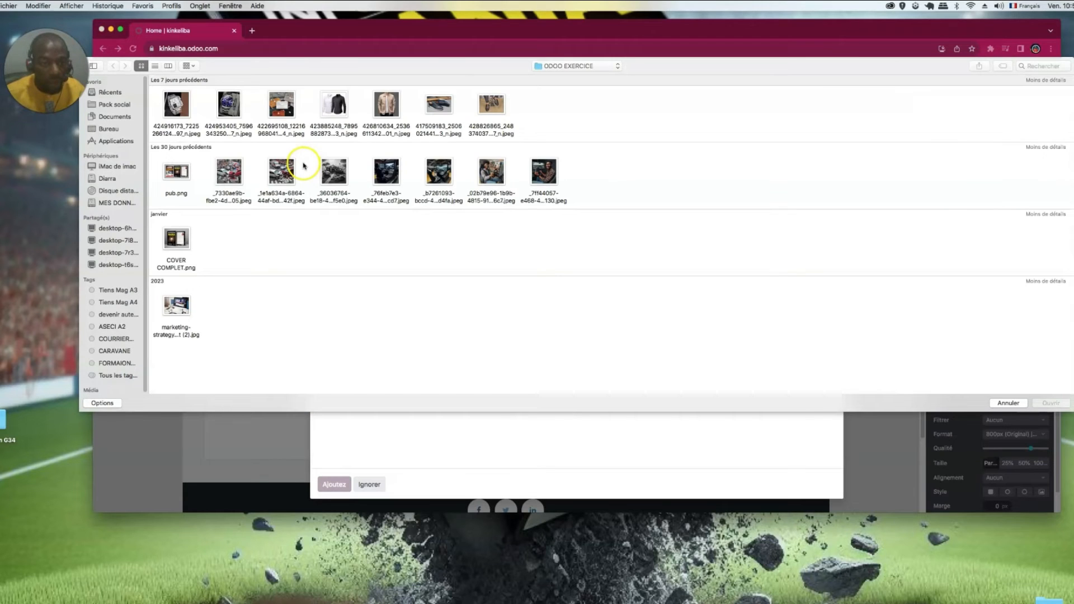
click(444, 180)
click(1063, 403)
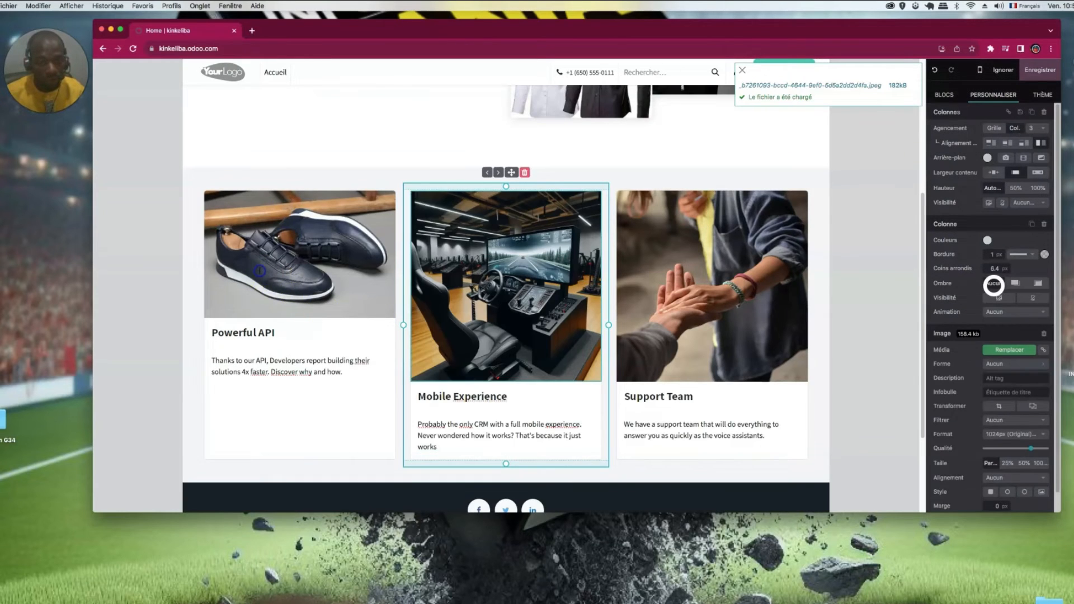
- Replace the first card's shoe image with the racing-simulator photo
double_click(259, 271)
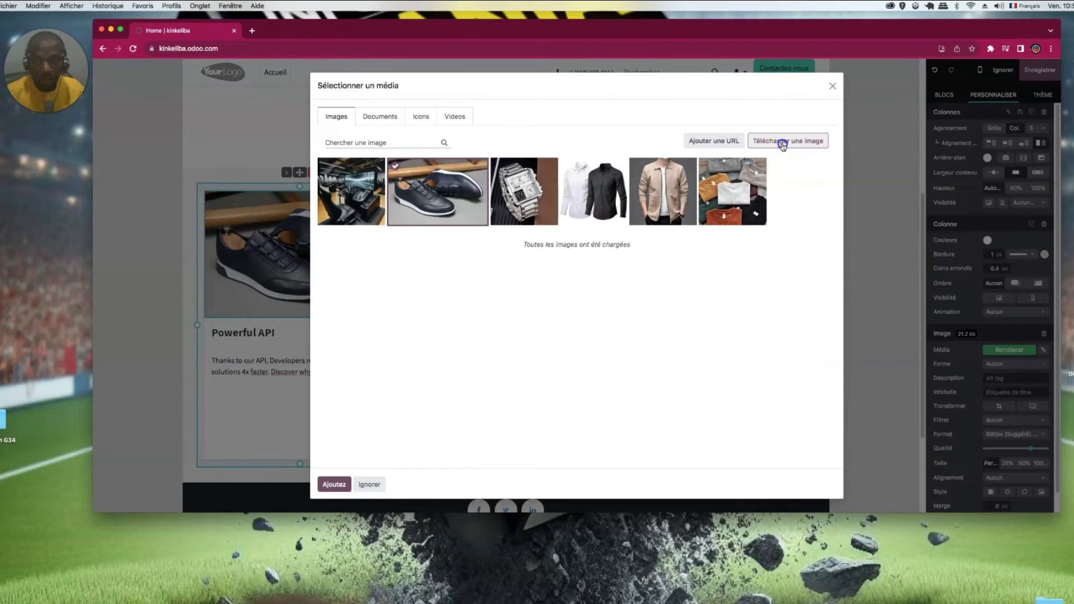
click(782, 144)
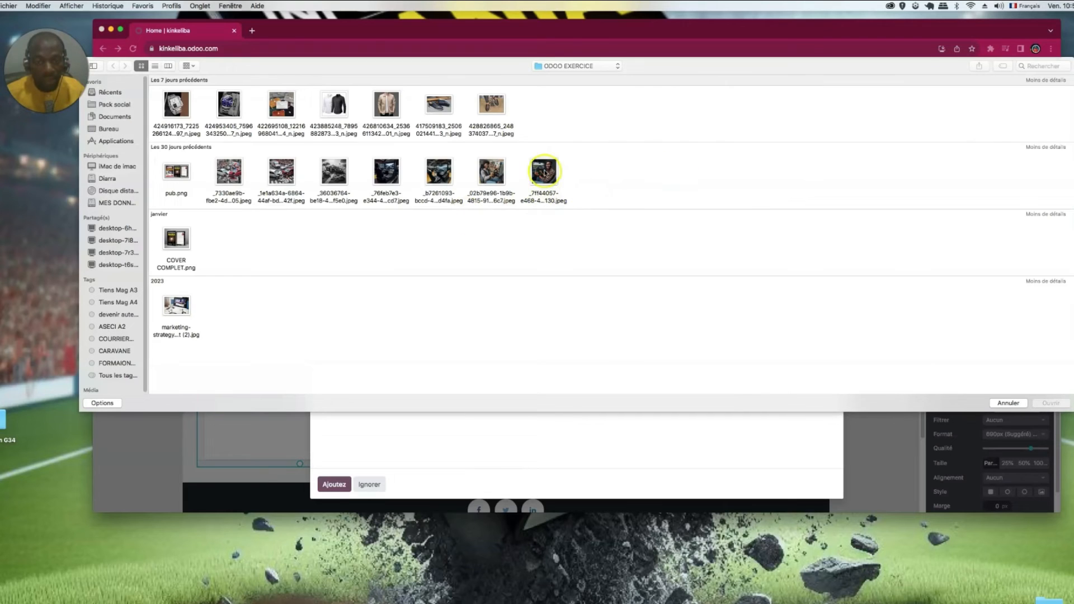
click(544, 172)
click(1044, 404)
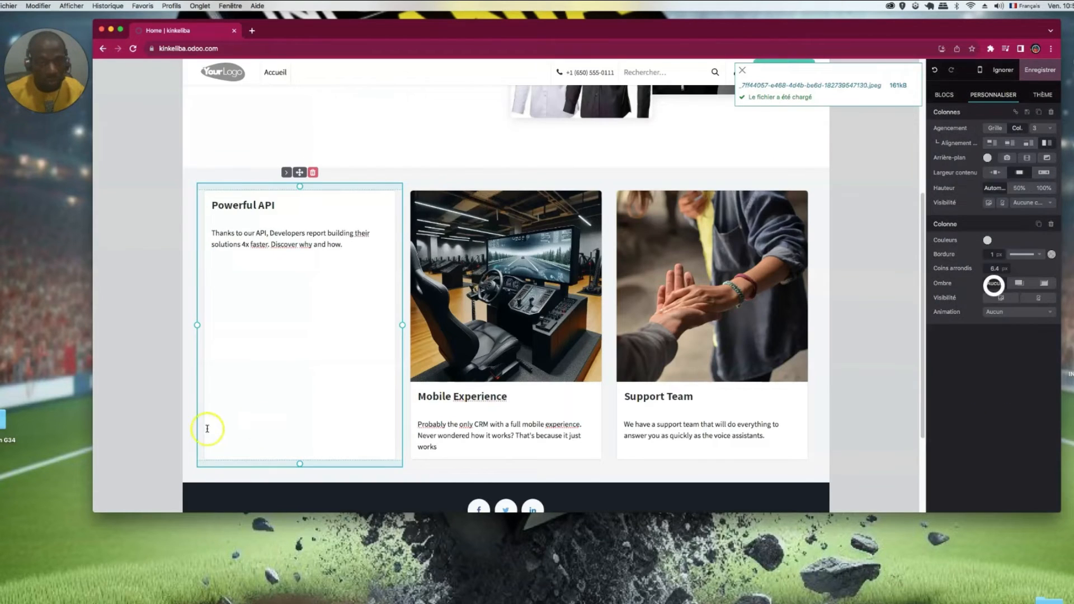
- Replace the Support Team picture with the second racing-simulator photo
double_click(657, 235)
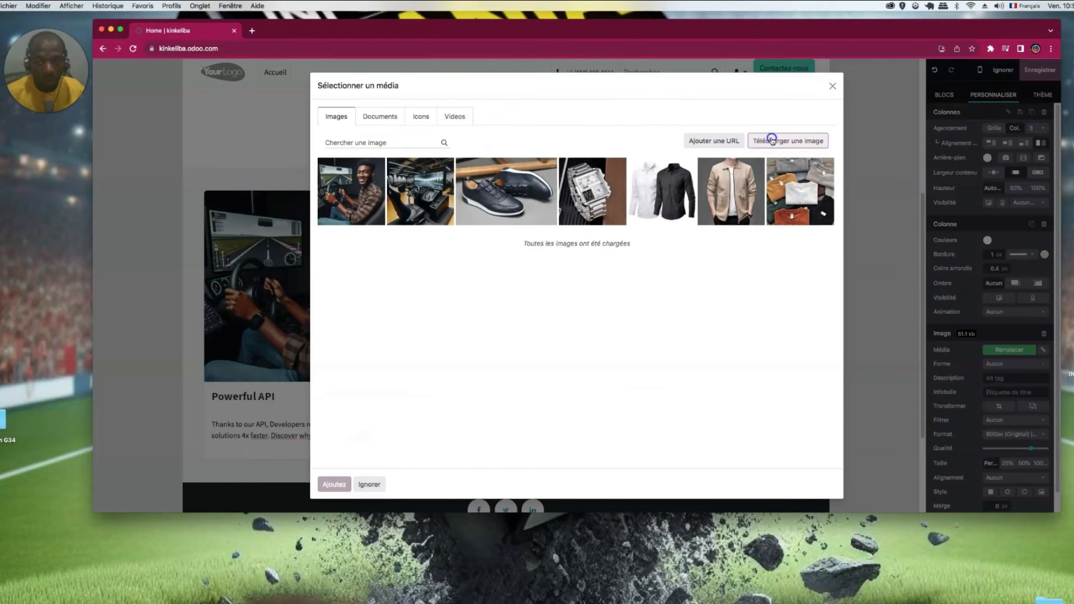
click(778, 140)
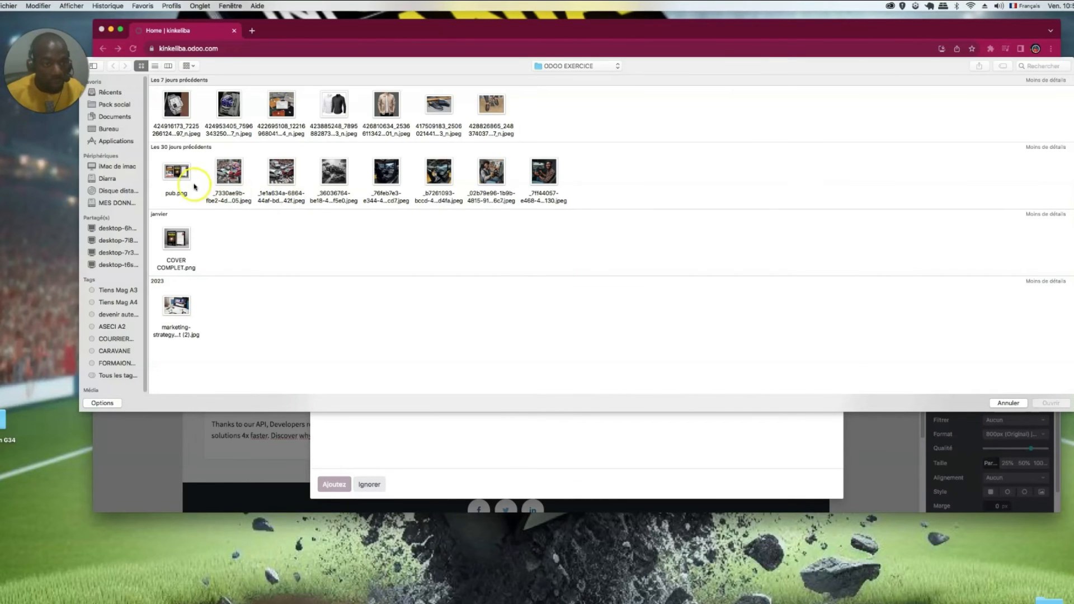
click(432, 173)
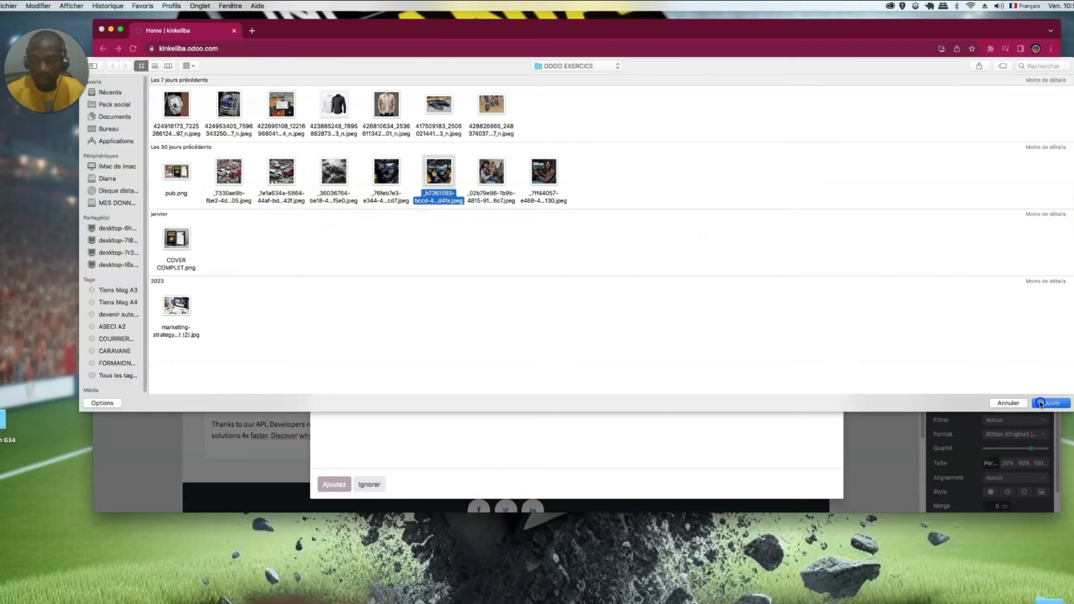
click(1040, 403)
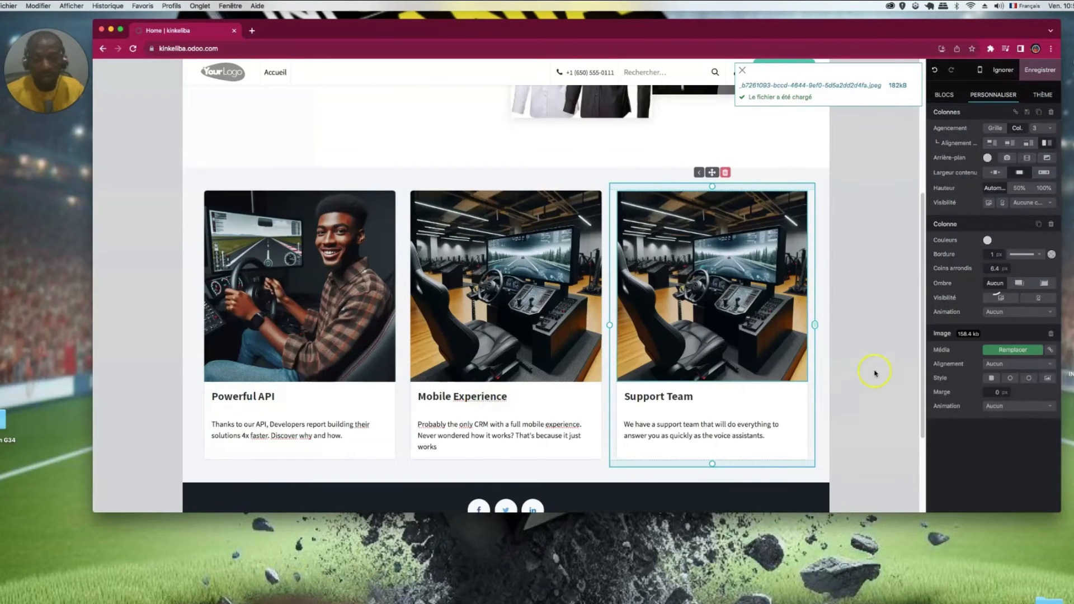
click(876, 373)
scroll(542, 290, up, 5)
scroll(549, 302, down, 3)
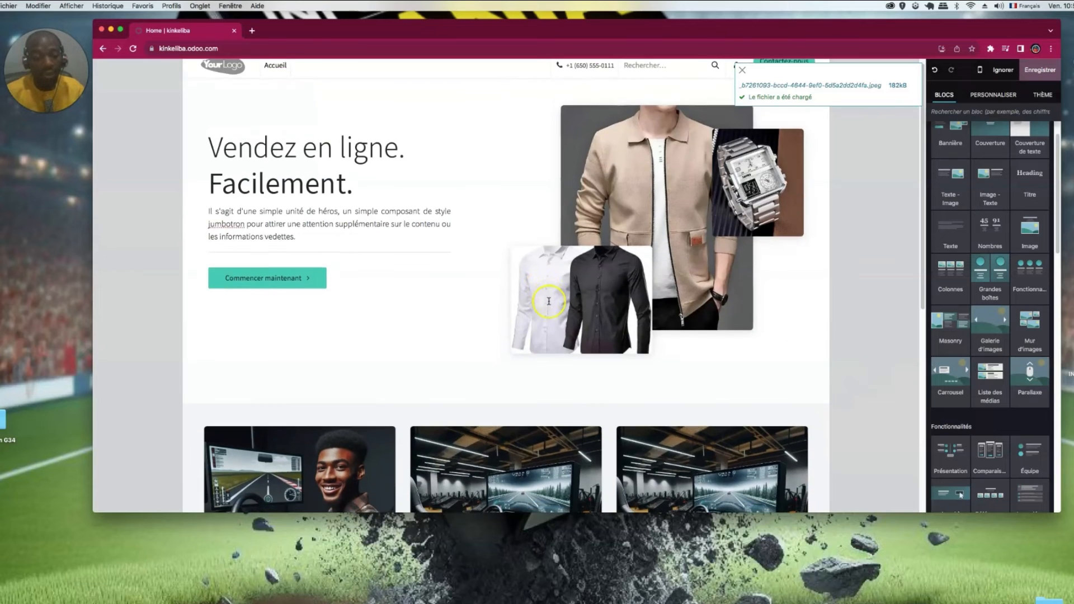
- Copy the hero paragraph and paste it on a new line directly below itself
scroll(549, 307, up, 3)
drag(231, 239, 202, 218)
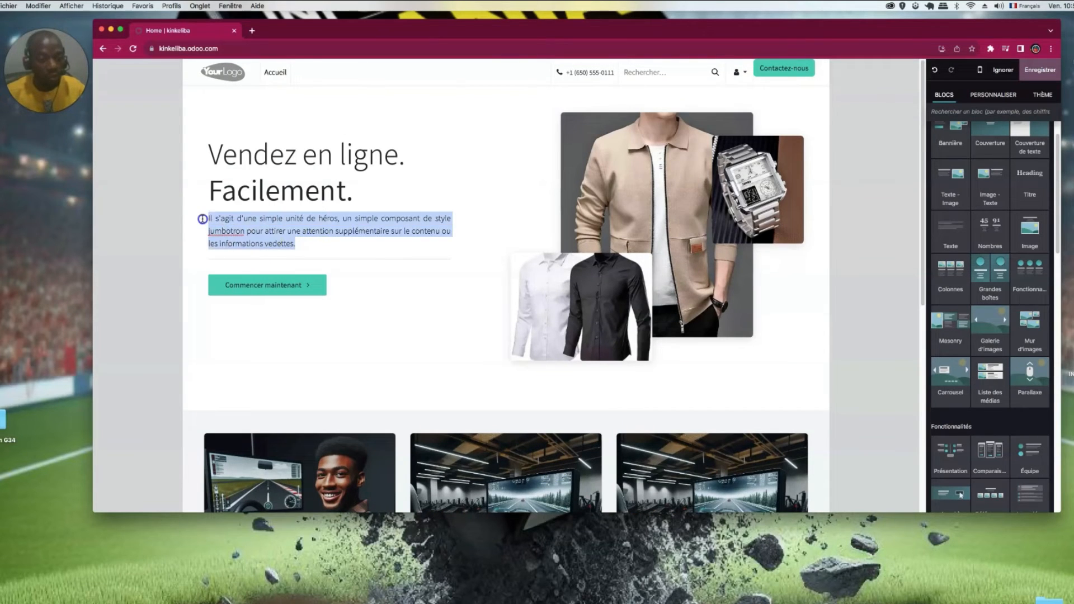
click(309, 246)
drag(309, 246, 205, 218)
key(cmd+c)
click(311, 245)
key(Return)
key(cmd+v)
scroll(613, 339, down, 2)
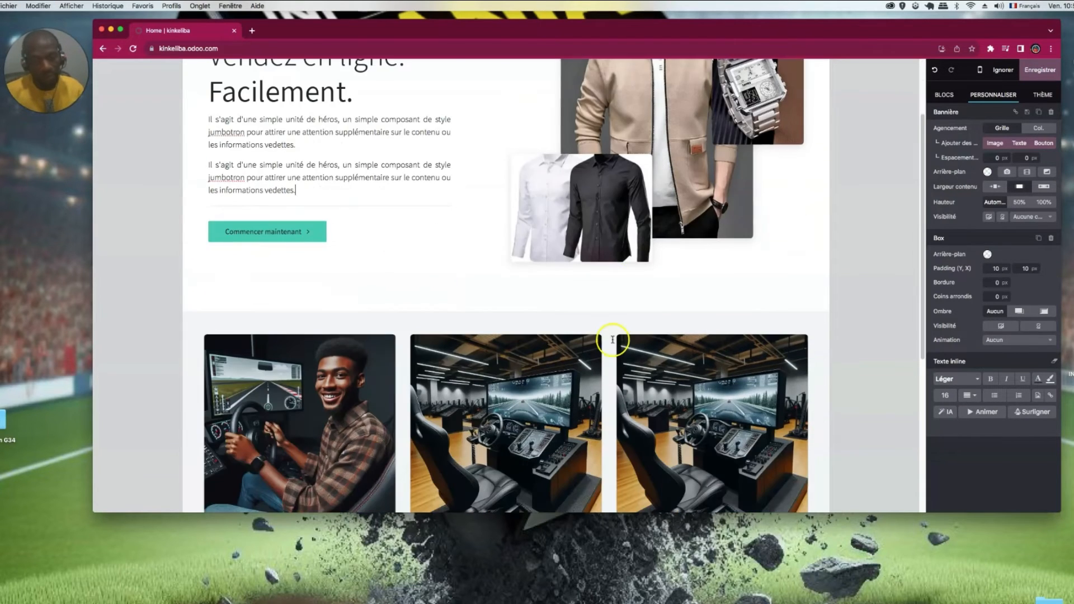
scroll(637, 380, down, 5)
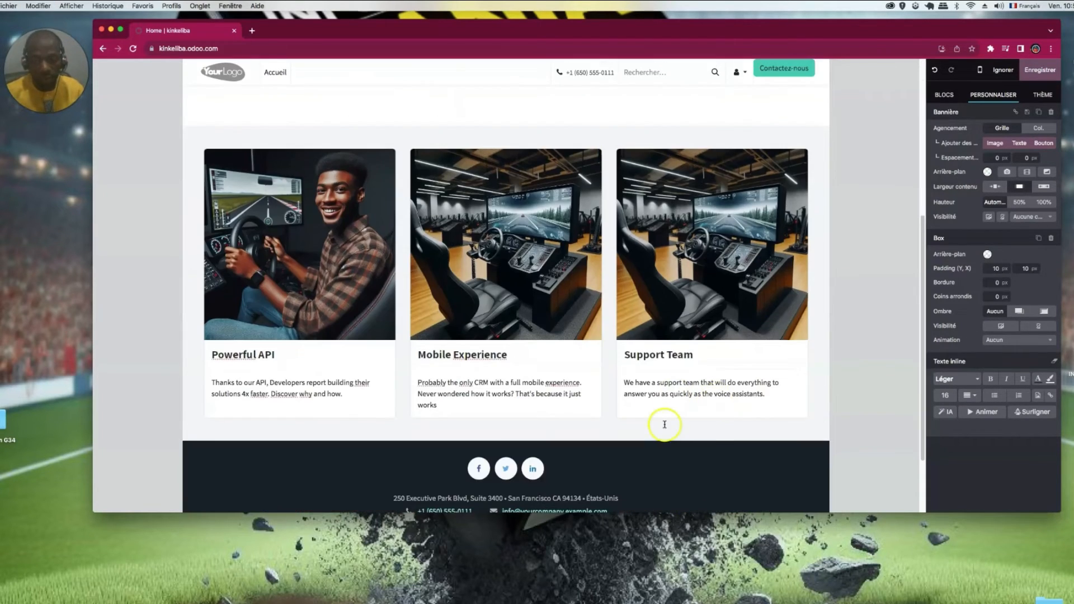
click(942, 96)
scroll(981, 316, down, 2)
scroll(980, 325, down, 2)
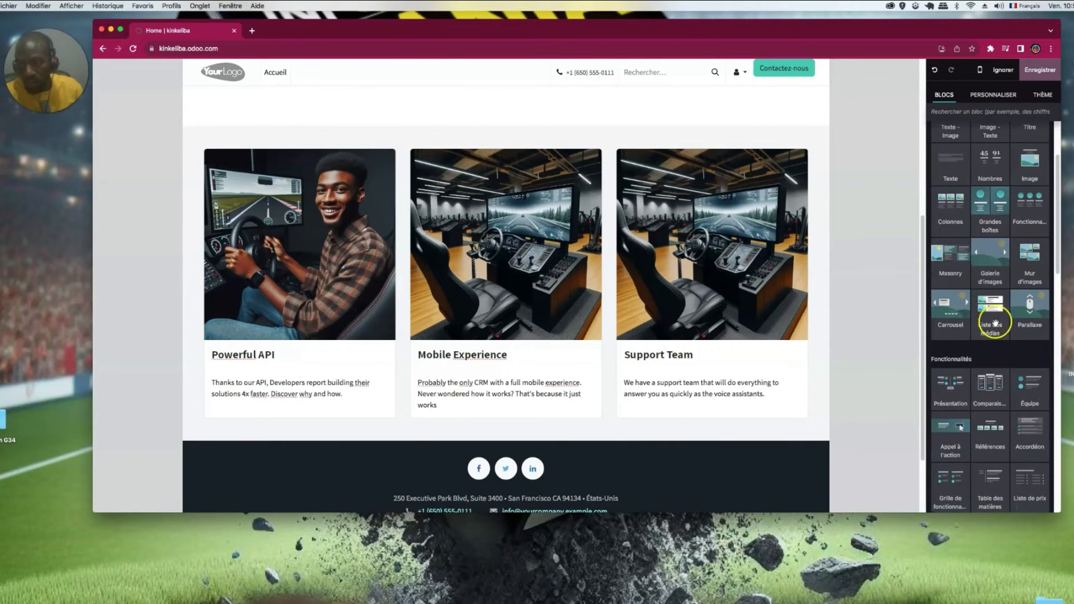
- Drop the Comparaisons pricing table with Débutant, Professionnel and Expert plans below the feature cards
scroll(991, 319, up, 5)
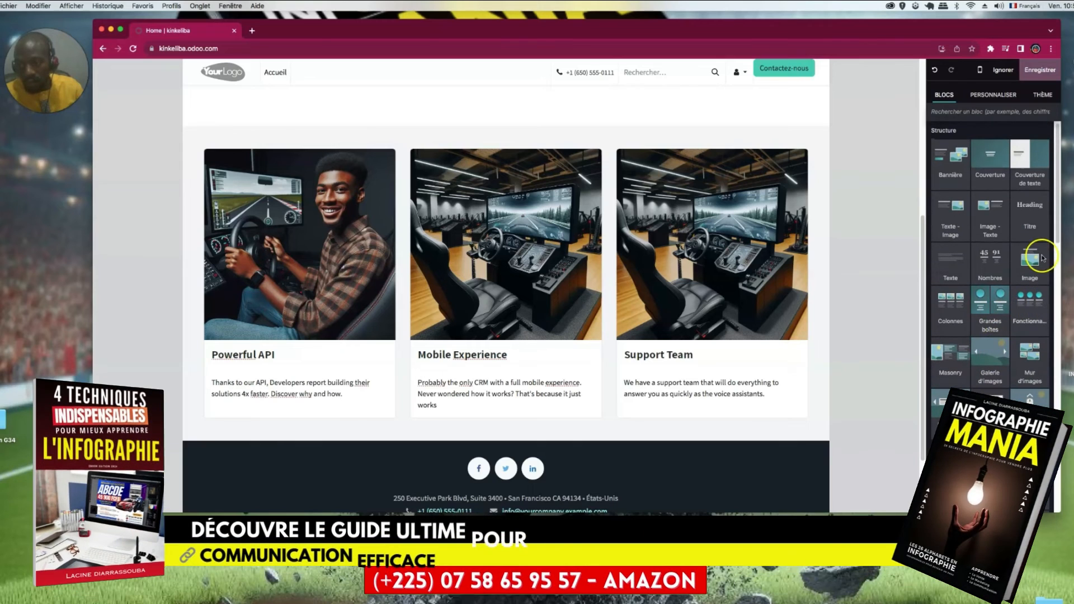
scroll(982, 321, down, 5)
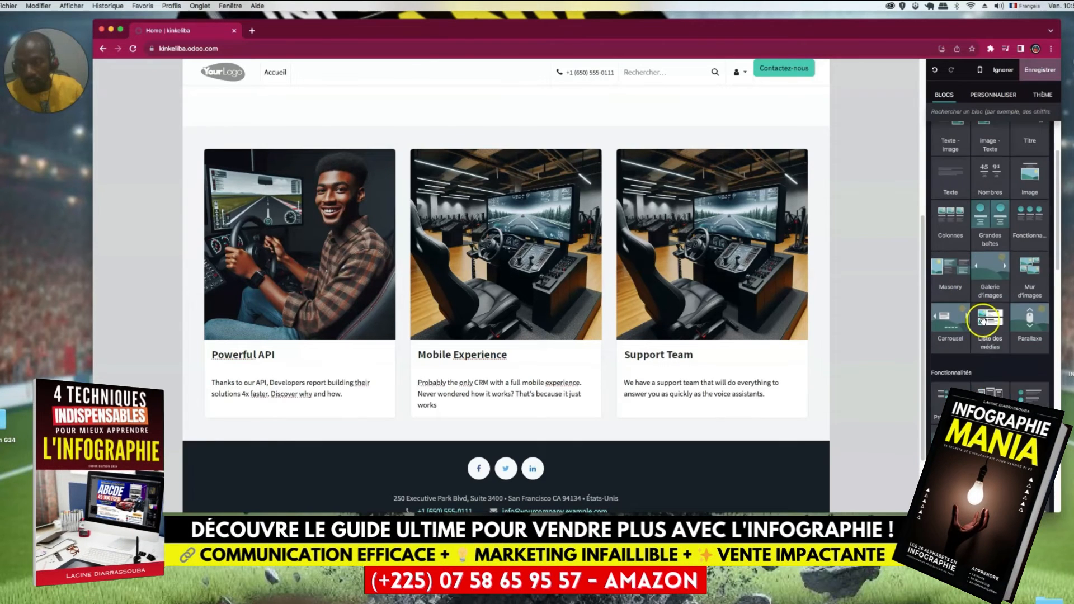
scroll(983, 321, down, 9)
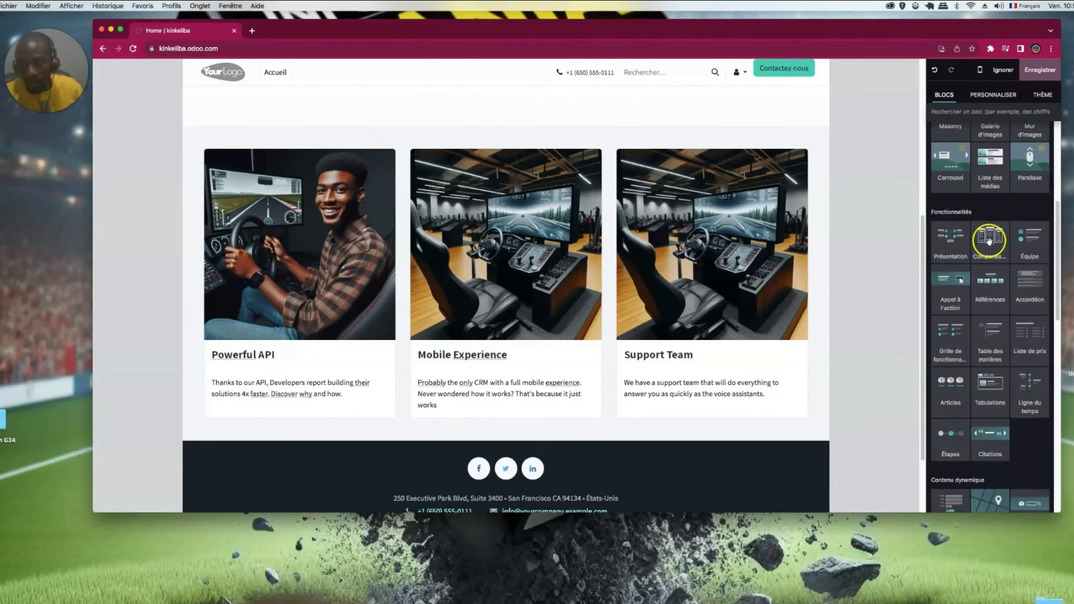
drag(724, 407, 628, 399)
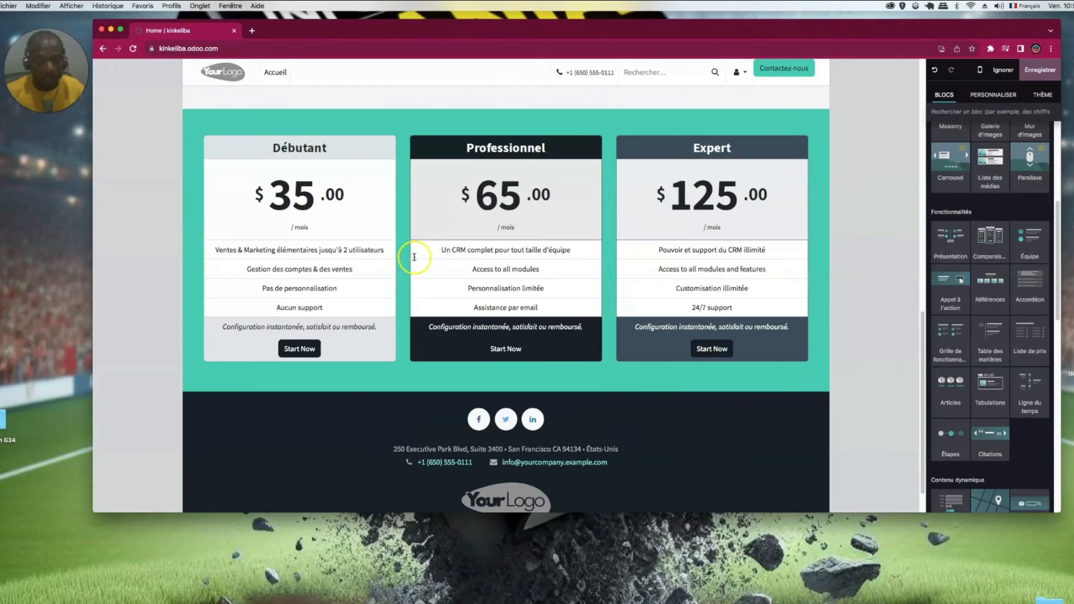
click(346, 268)
triple_click(355, 303)
triple_click(555, 260)
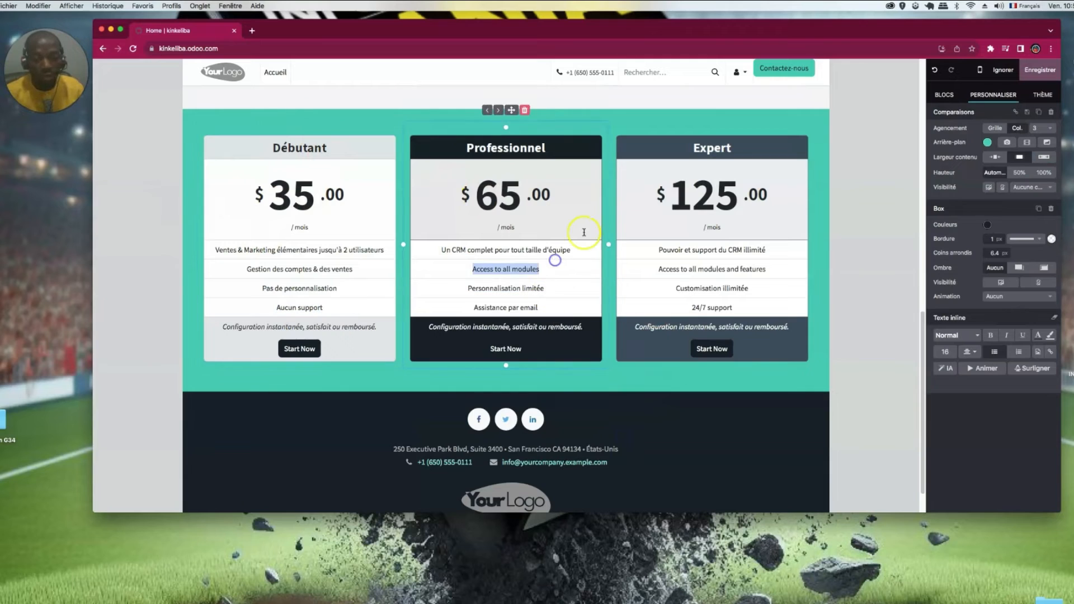
triple_click(696, 307)
scroll(556, 395, down, 2)
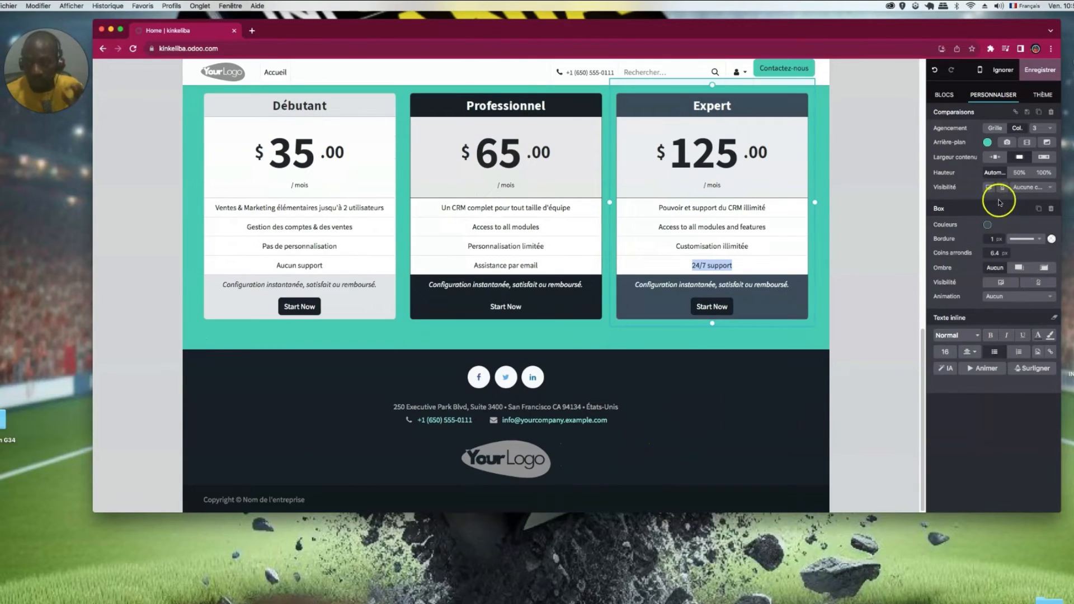
- Browse the building blocks catalogue for the next section to add
click(945, 94)
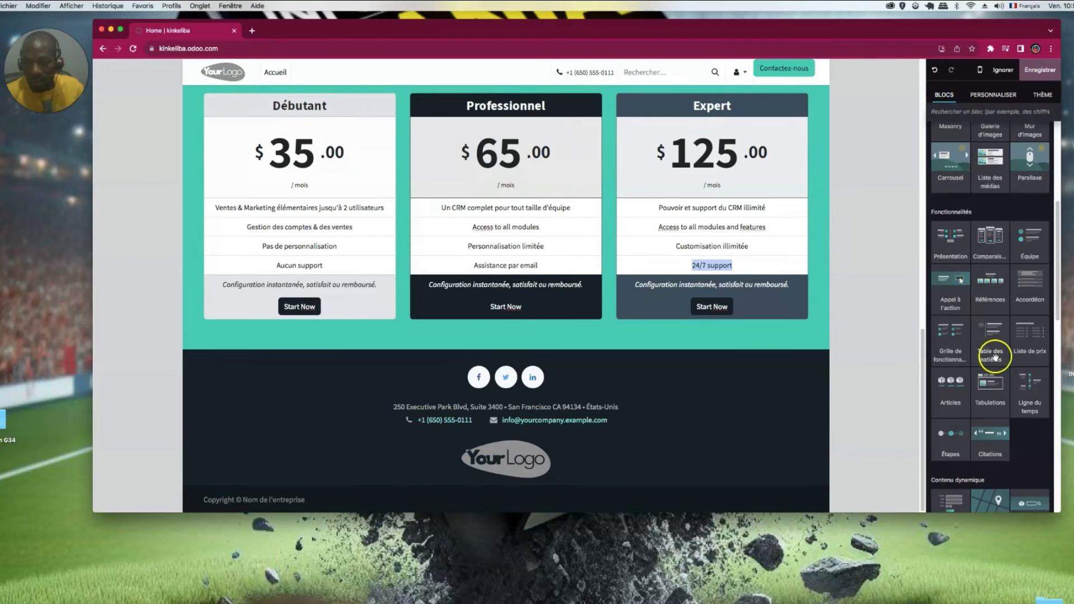
scroll(994, 363, down, 3)
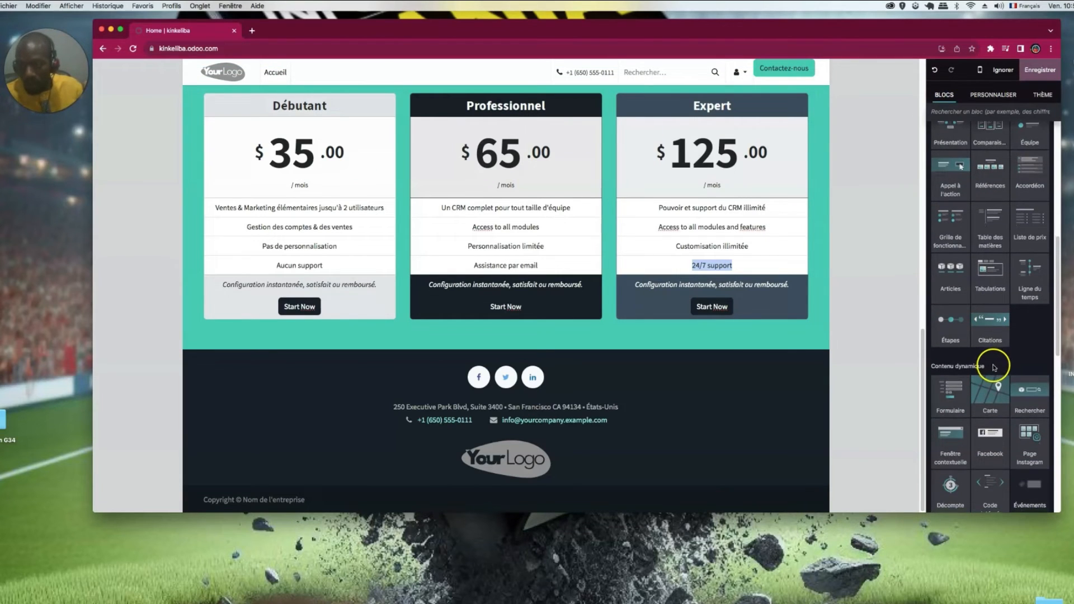
scroll(994, 368, down, 3)
scroll(992, 366, up, 10)
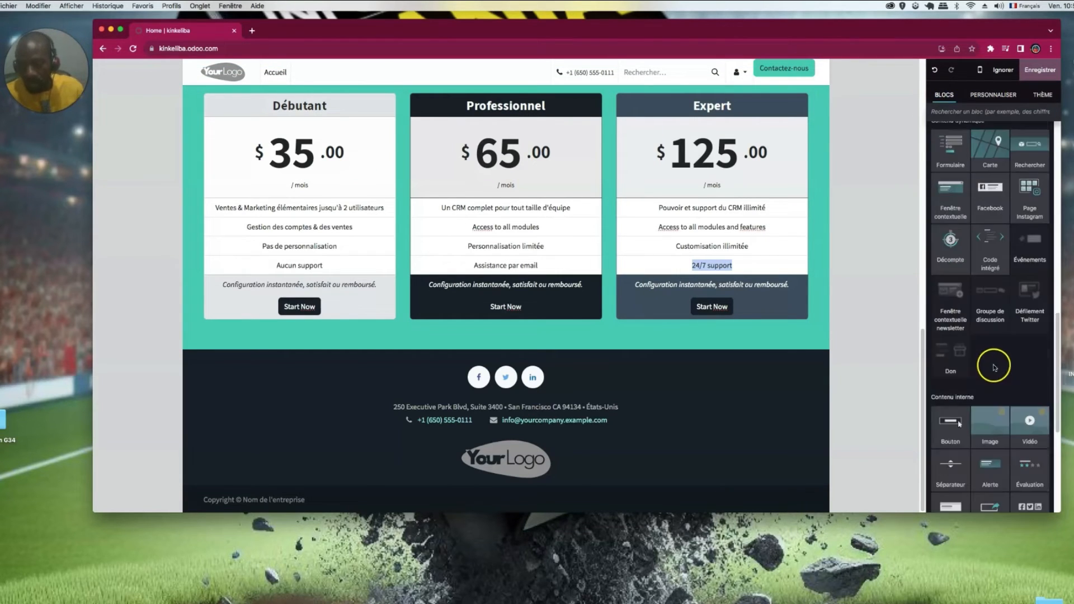
scroll(1002, 348, up, 2)
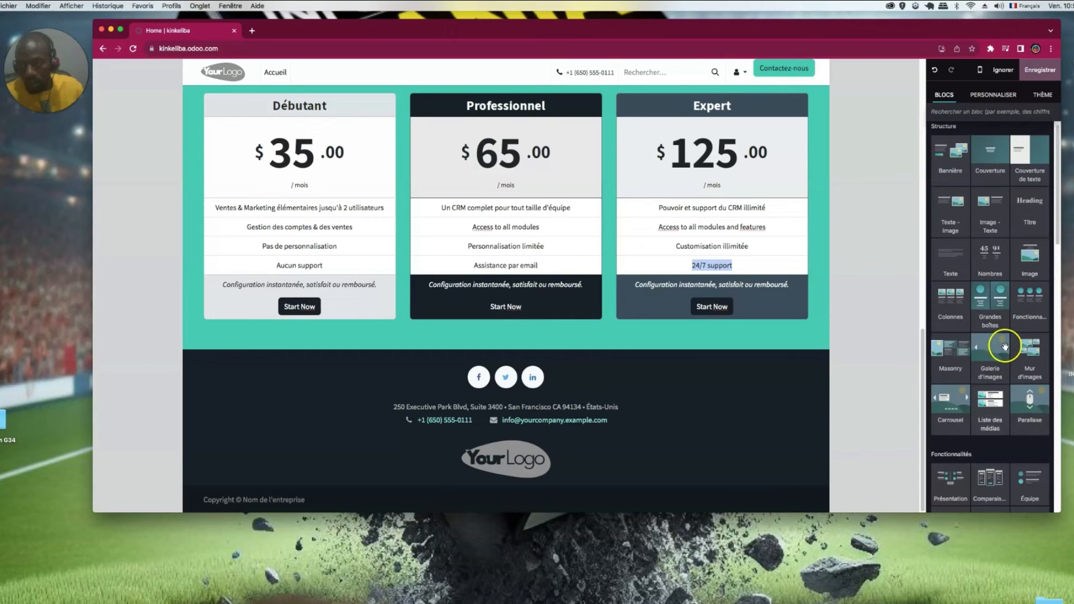
scroll(1001, 249, up, 2)
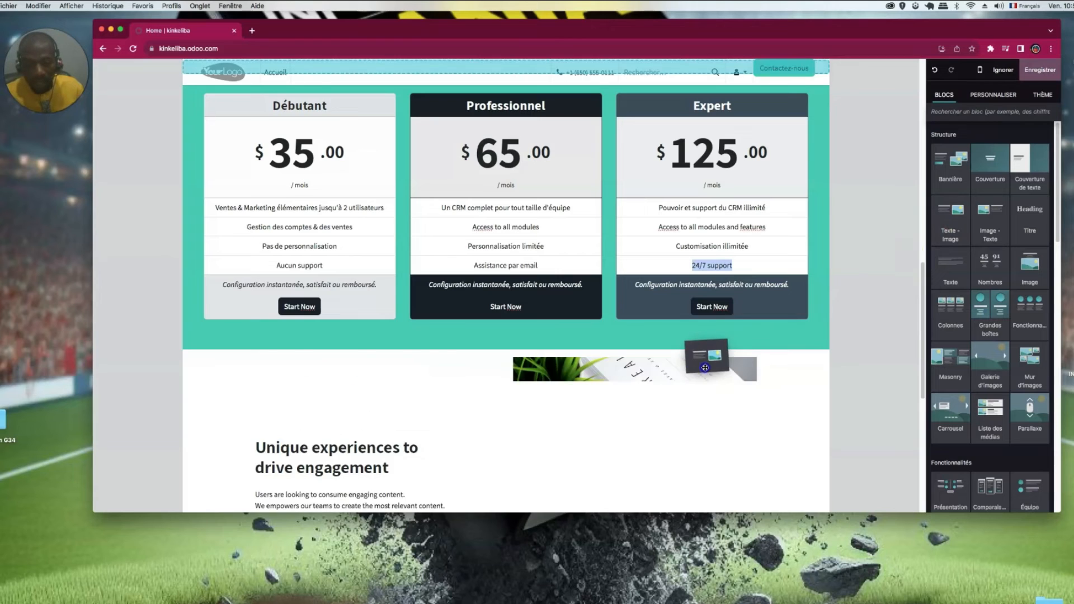
- Drop the Grow with Us image section above the footer and select its laptop picture
scroll(501, 292, up, 15)
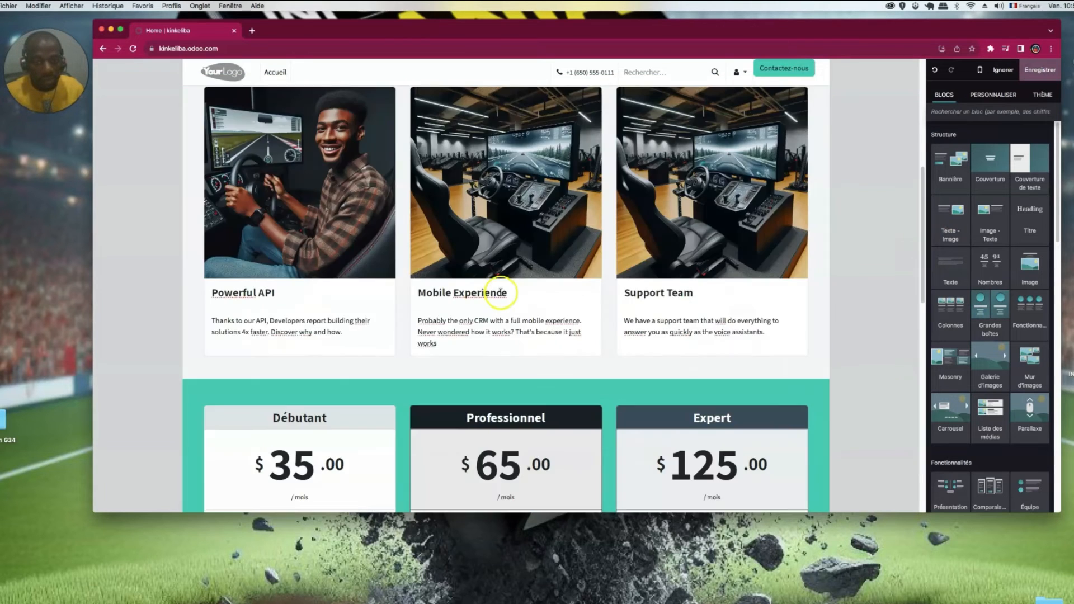
scroll(513, 302, down, 7)
scroll(513, 302, down, 10)
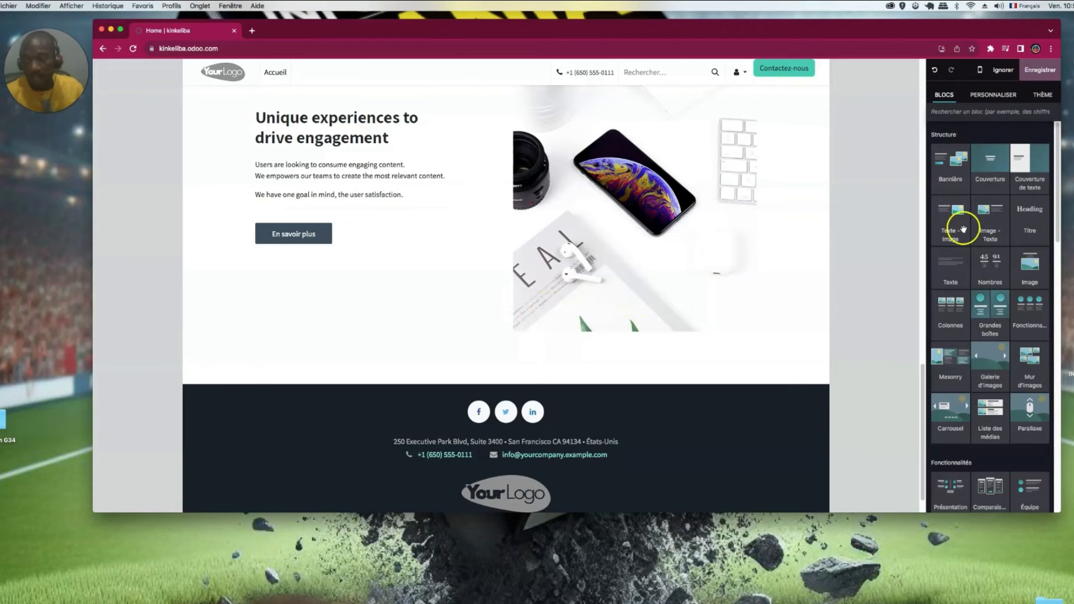
scroll(473, 285, up, 10)
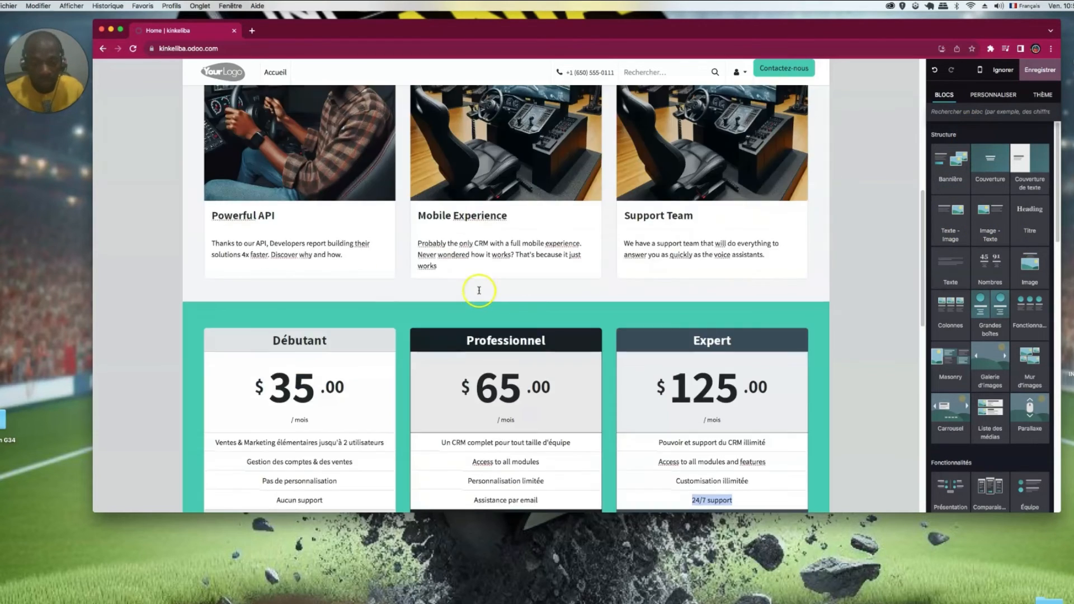
scroll(478, 289, down, 15)
scroll(533, 348, down, 2)
drag(1038, 255, 568, 398)
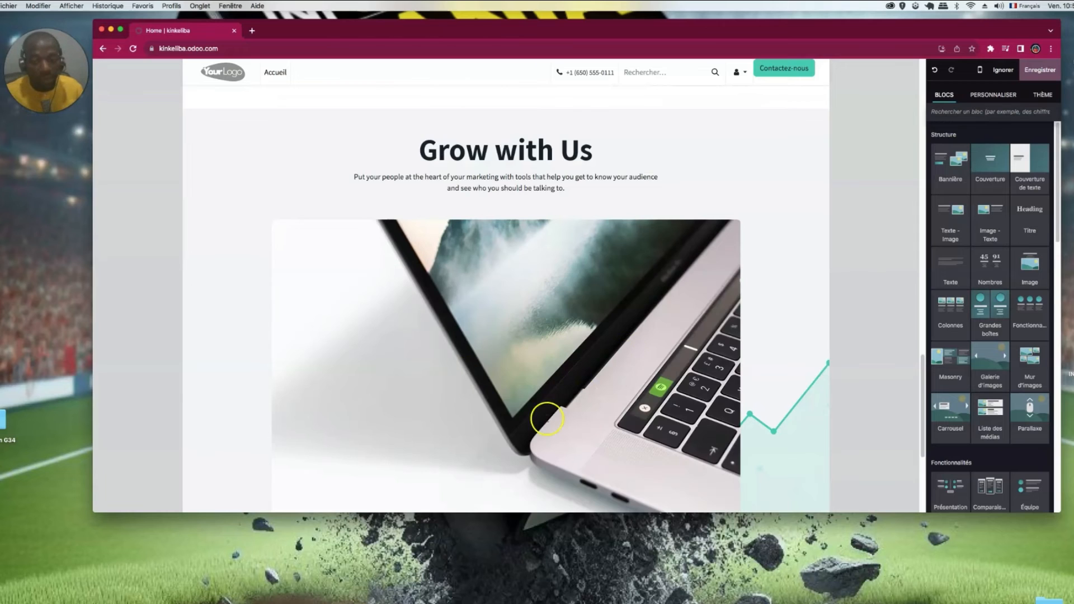
click(624, 323)
scroll(597, 336, down, 4)
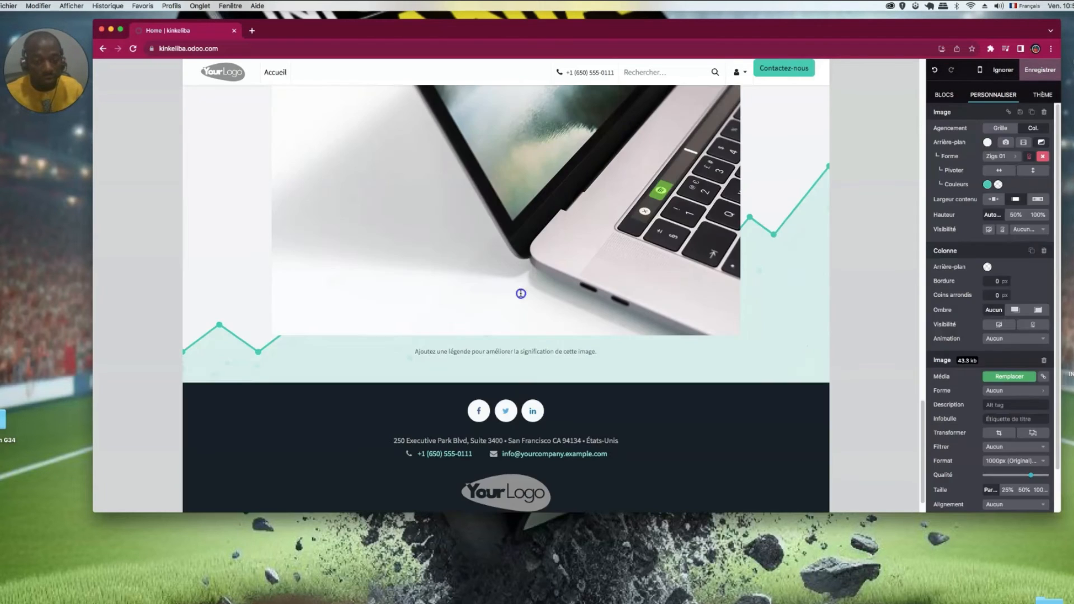
- Replace the laptop picture with pub.png and title the section INFOGRAPHIE MANIA
double_click(521, 293)
click(787, 141)
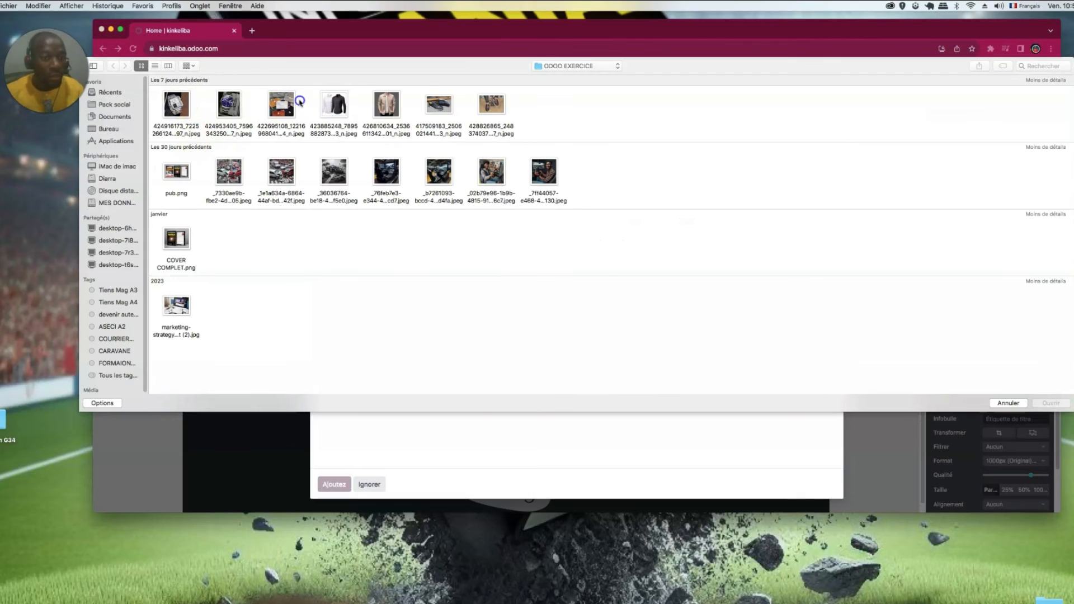
click(203, 178)
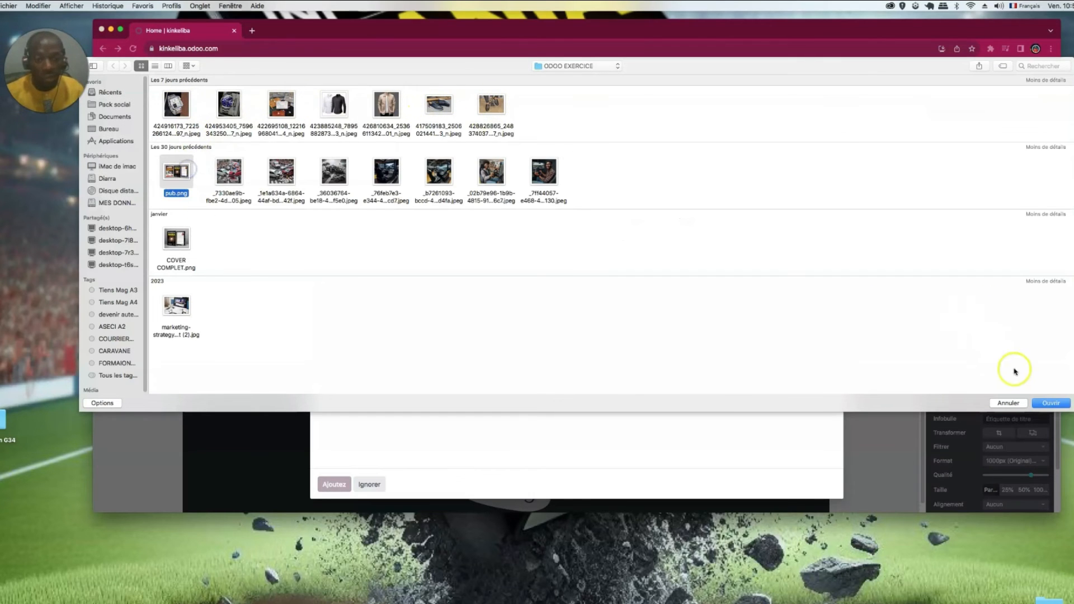
click(1050, 404)
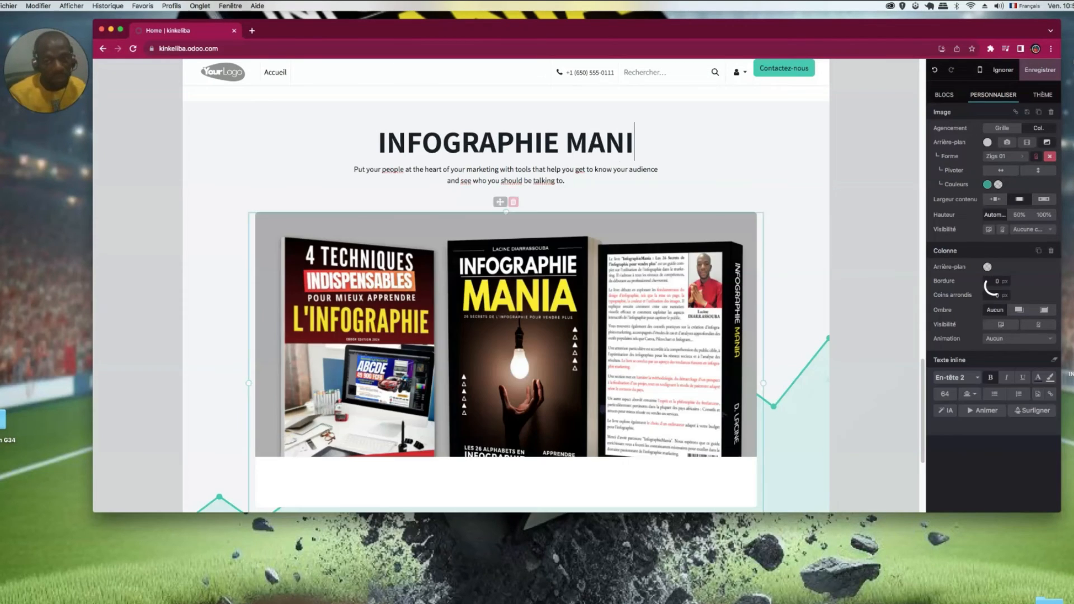
text(APHIE MANIA)
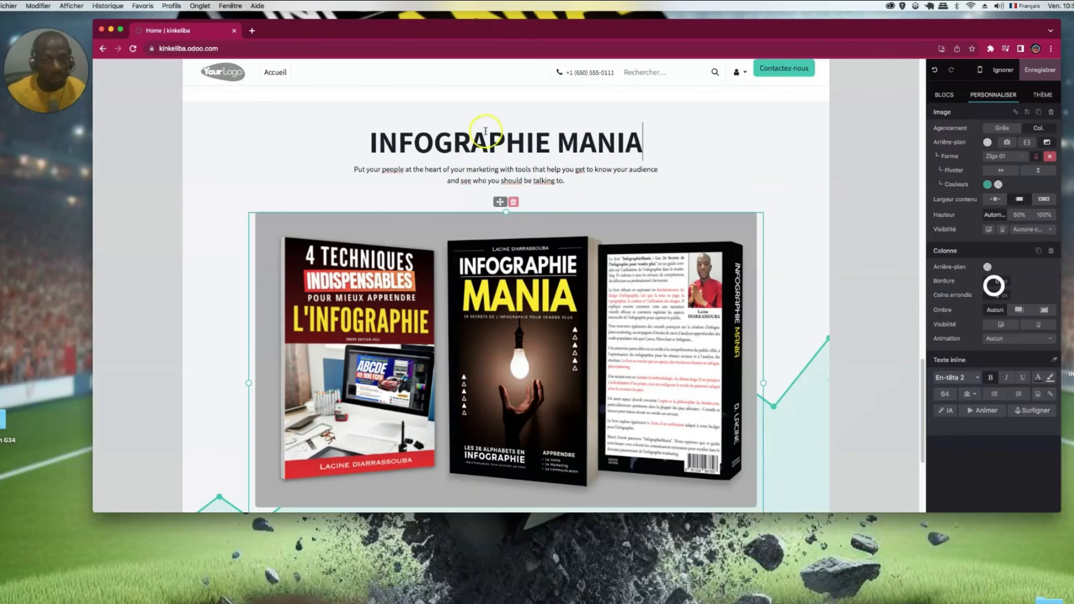
triple_click(564, 182)
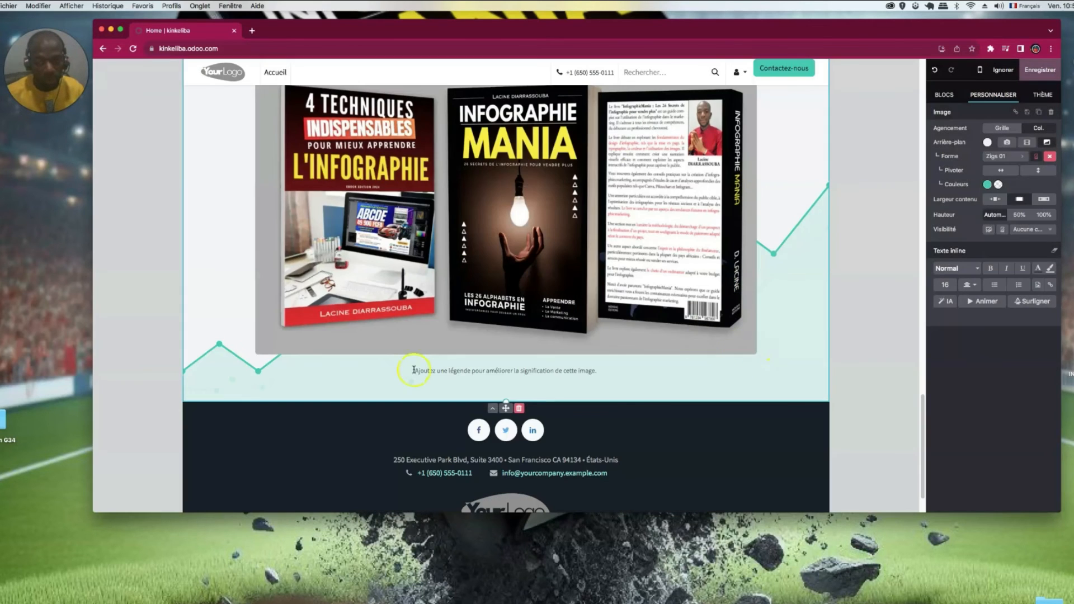
- Recolour the book-cover column's zigzag background shape to red lines on a pale pink fill
click(586, 387)
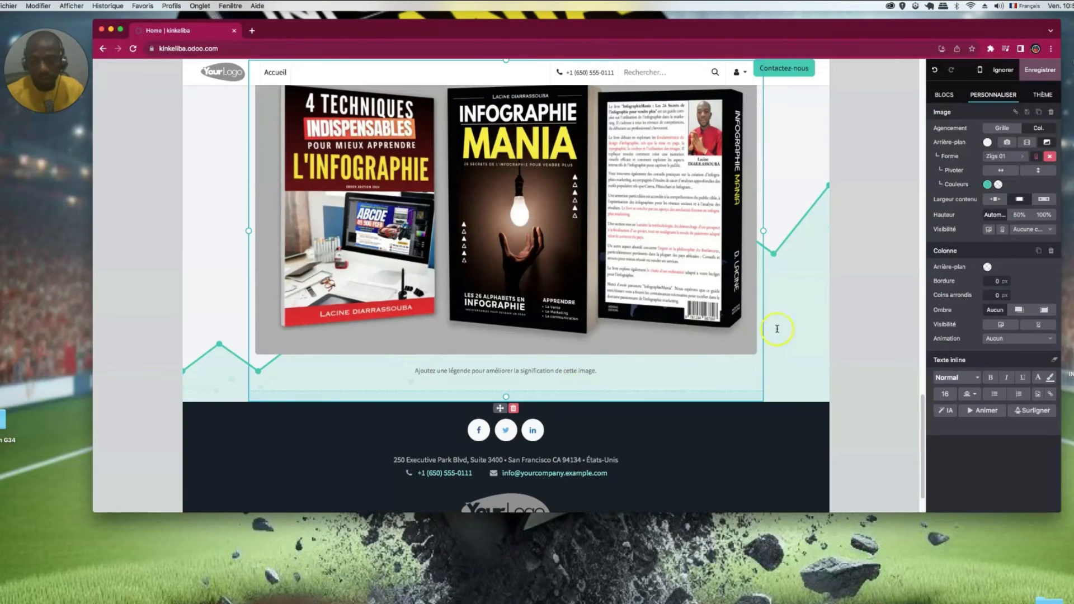
click(987, 184)
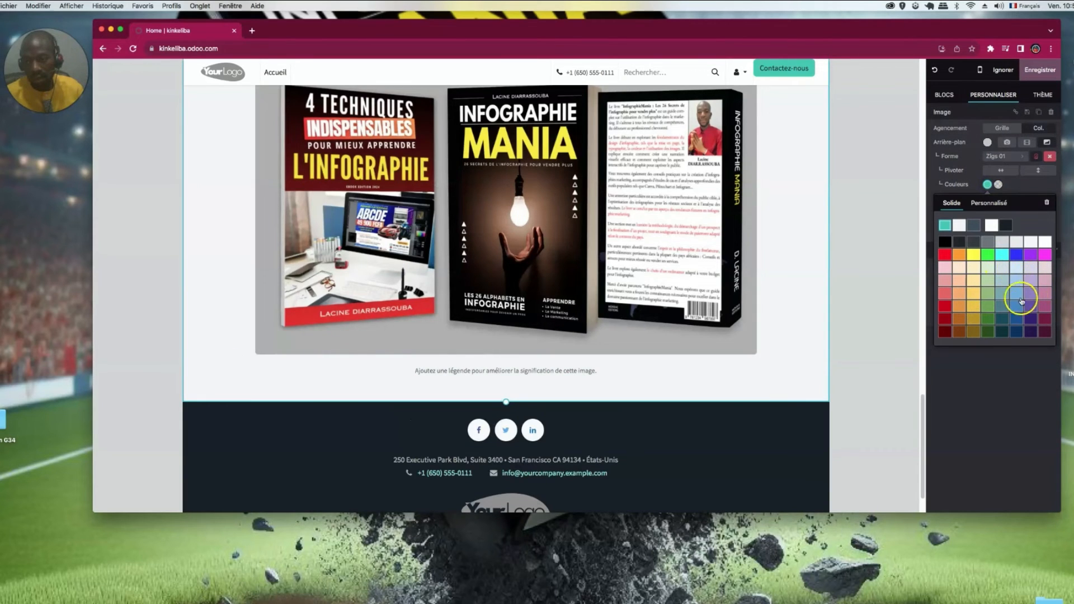
click(980, 242)
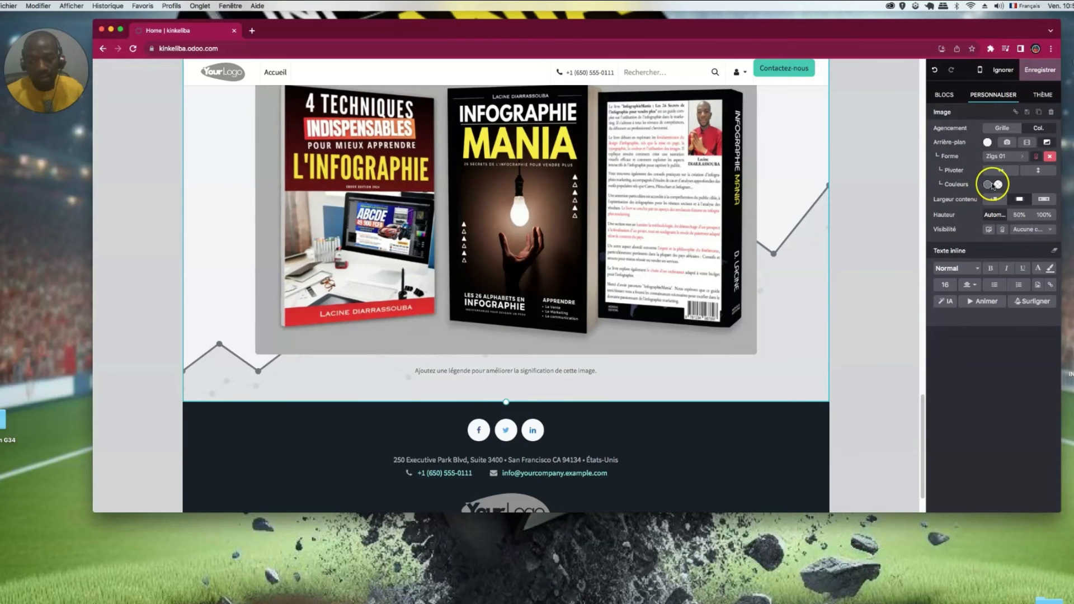
triple_click(973, 200)
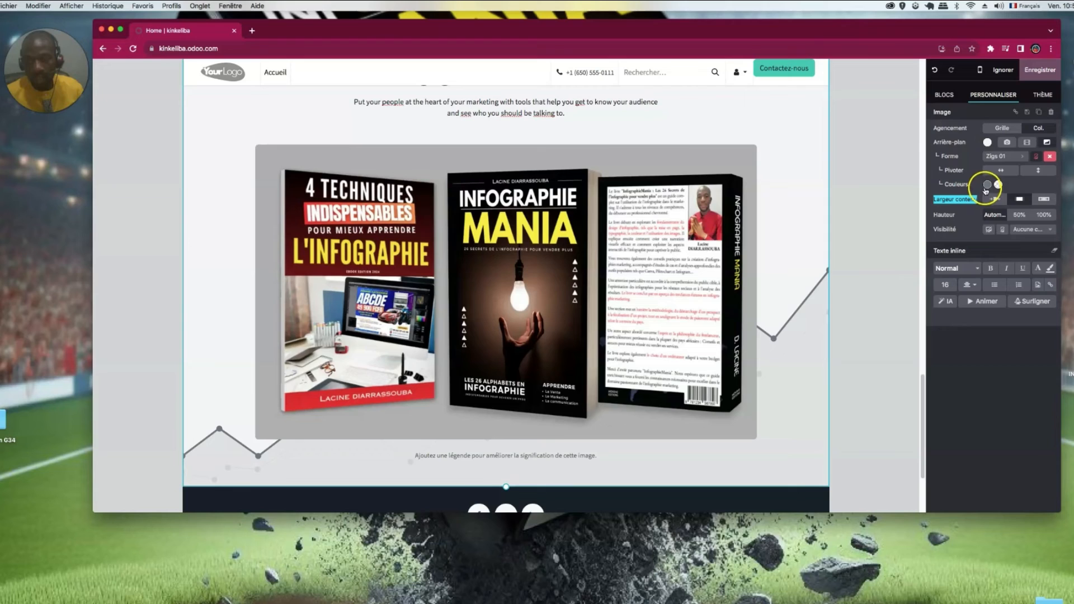
click(987, 186)
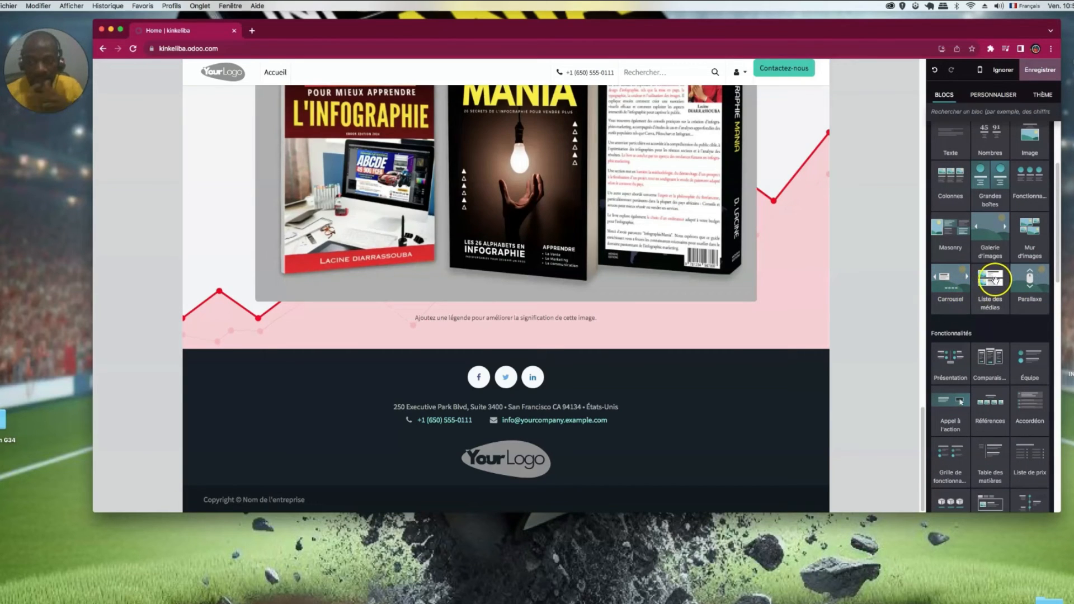
- Add a media list and a countdown timer, then undo the misplaced countdown
drag(994, 279, 577, 390)
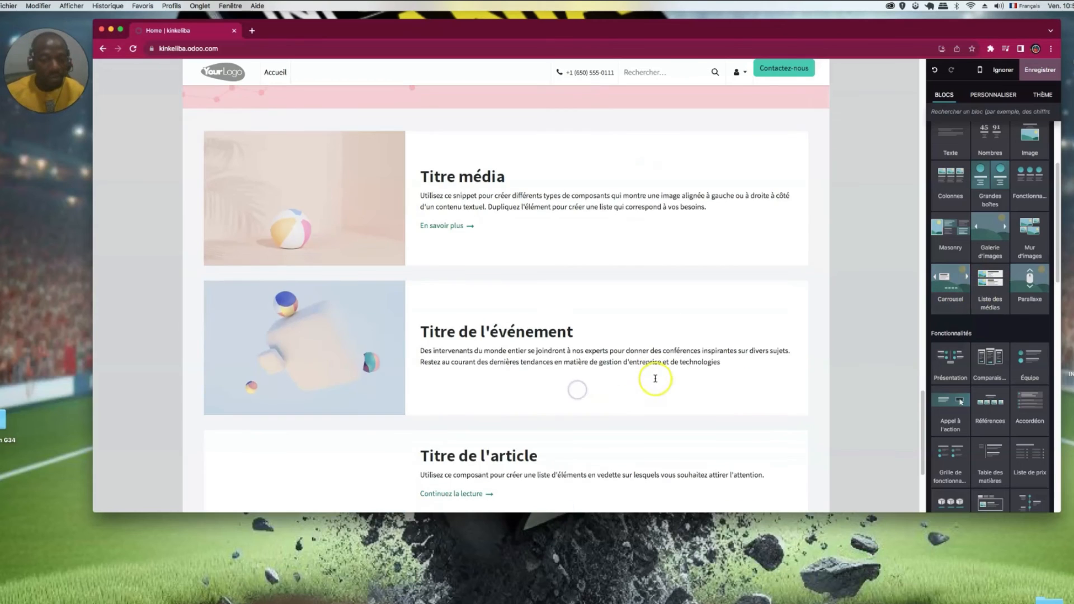
scroll(655, 379, down, 4)
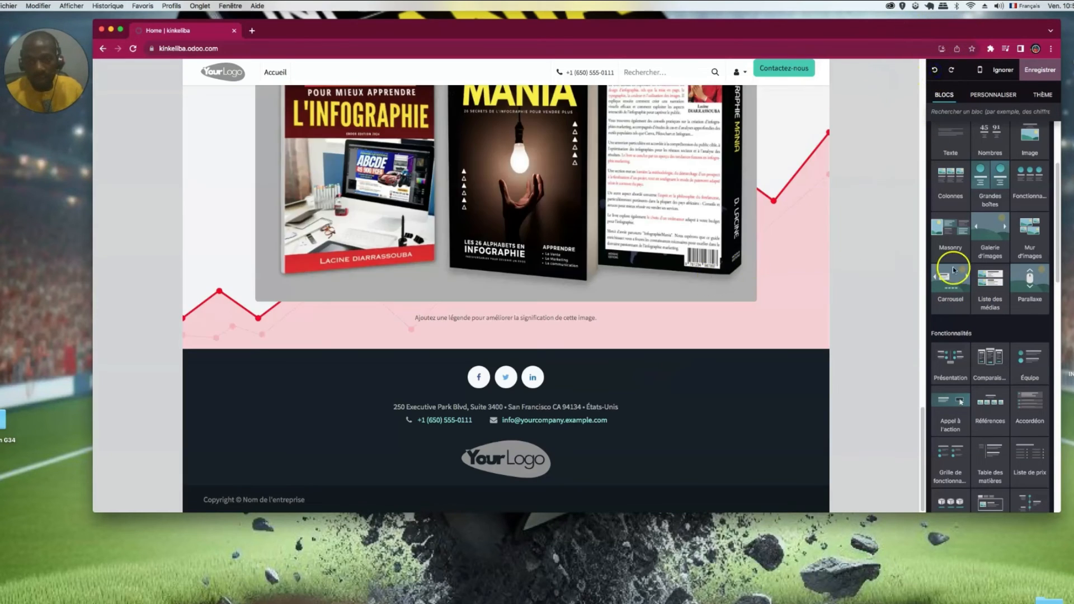
click(944, 94)
scroll(988, 288, down, 5)
scroll(988, 288, down, 3)
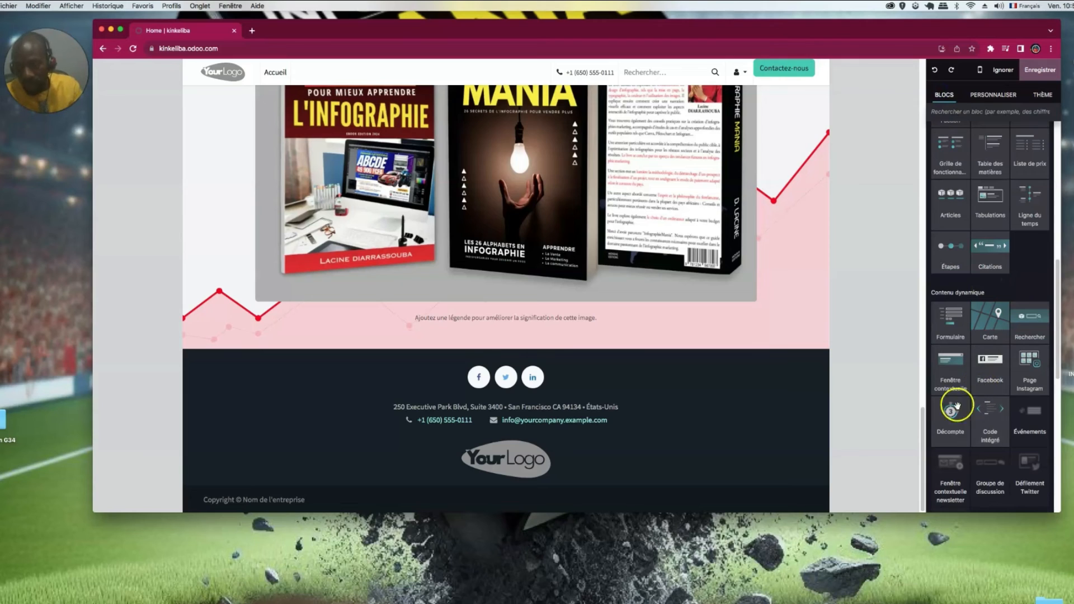
drag(950, 413, 595, 336)
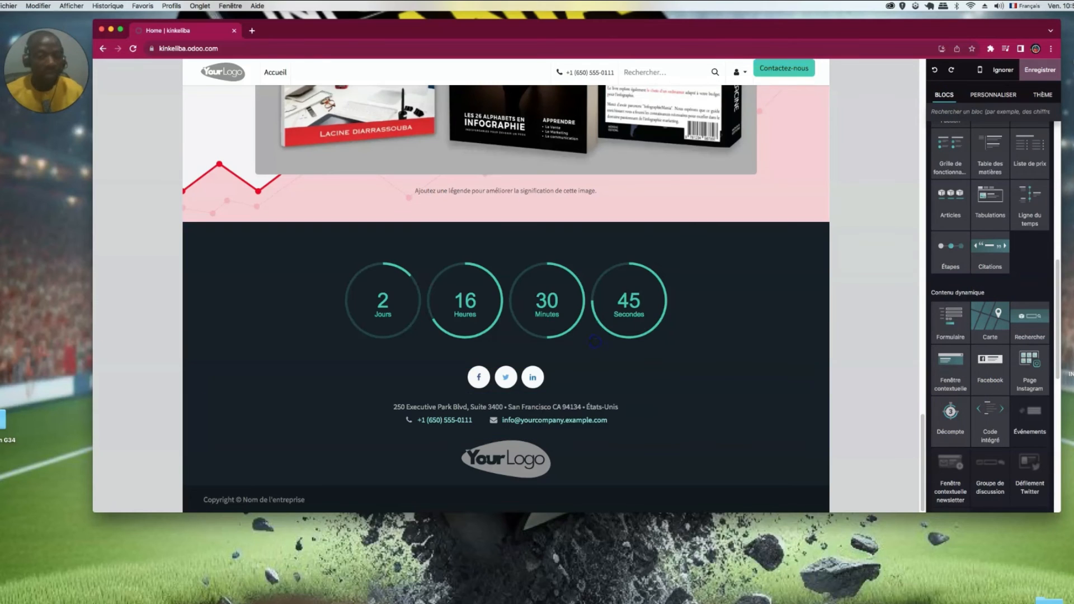
click(934, 70)
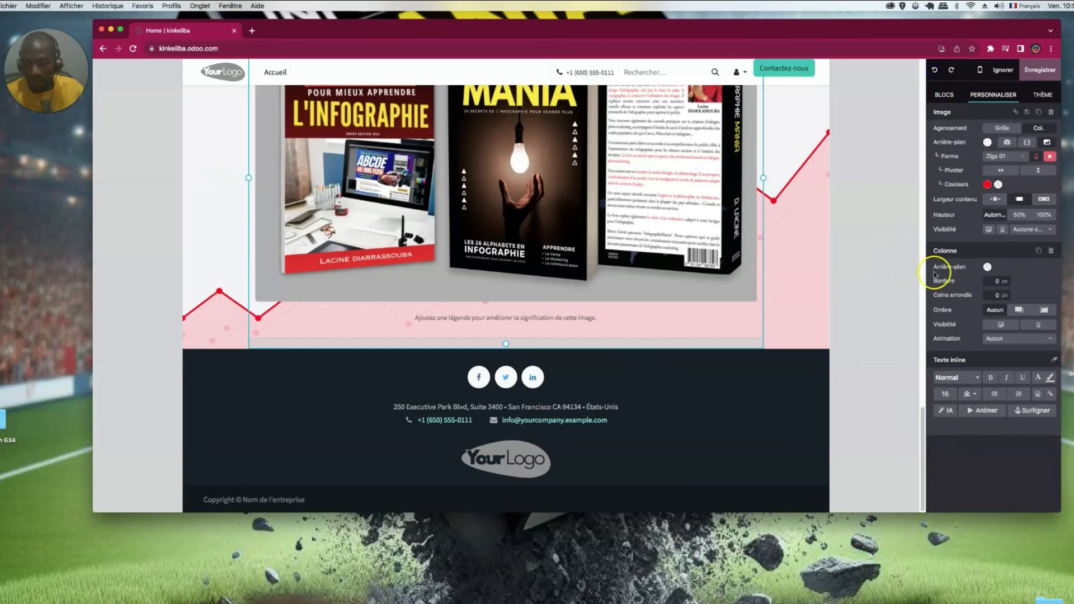
- Place the days-hours-minutes-seconds countdown timer just above the footer
click(944, 96)
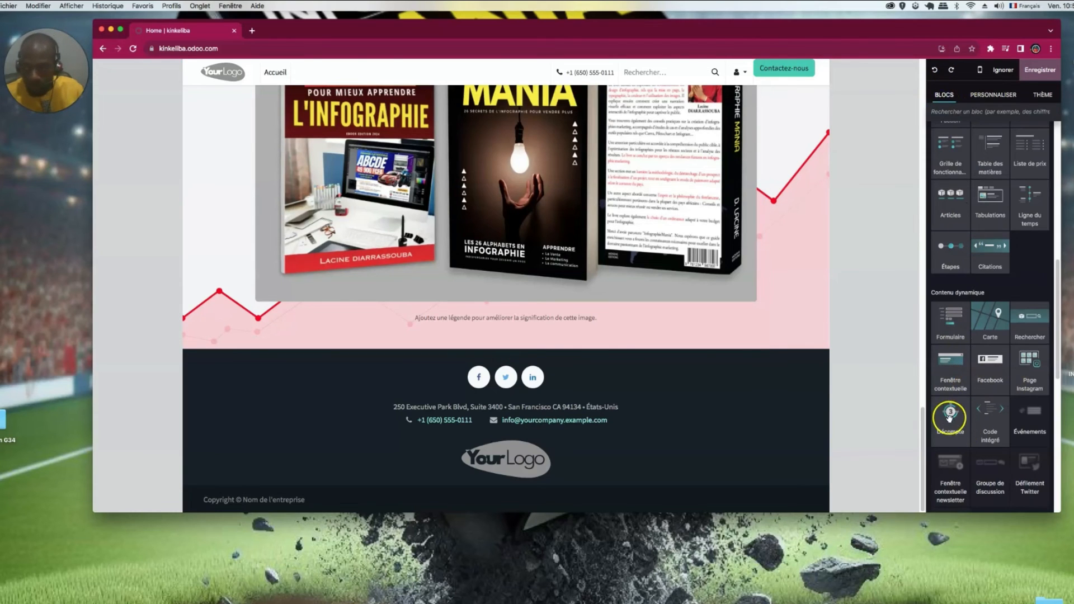
drag(669, 335, 695, 320)
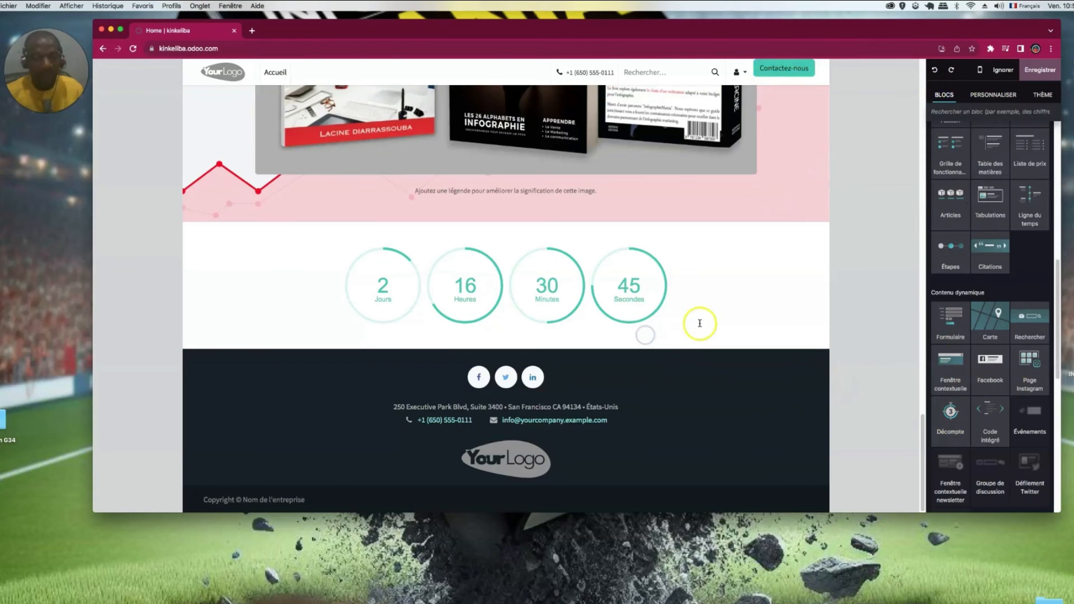
click(714, 441)
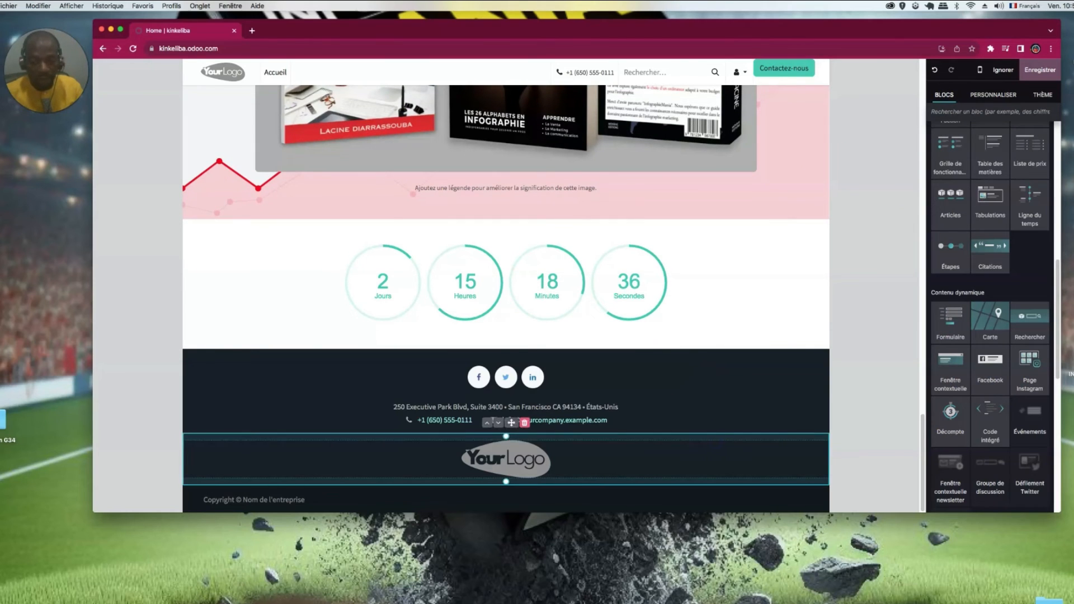
- Apply the Liens footer template, giving Explorer, Interventions, Suivez-nous, Entrer en contact and MyCompany columns
click(725, 379)
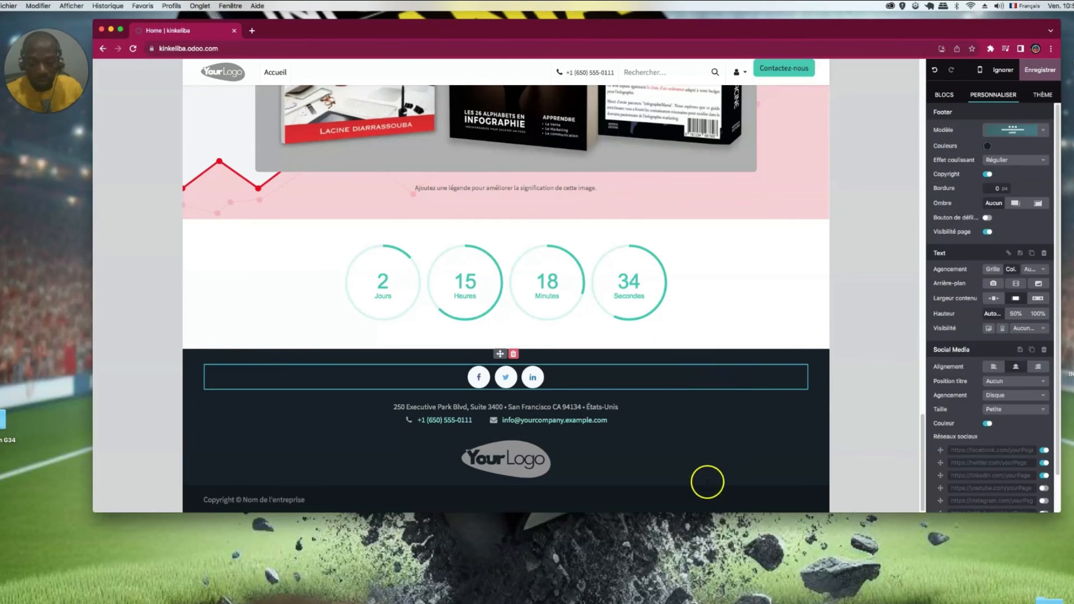
click(708, 501)
click(791, 371)
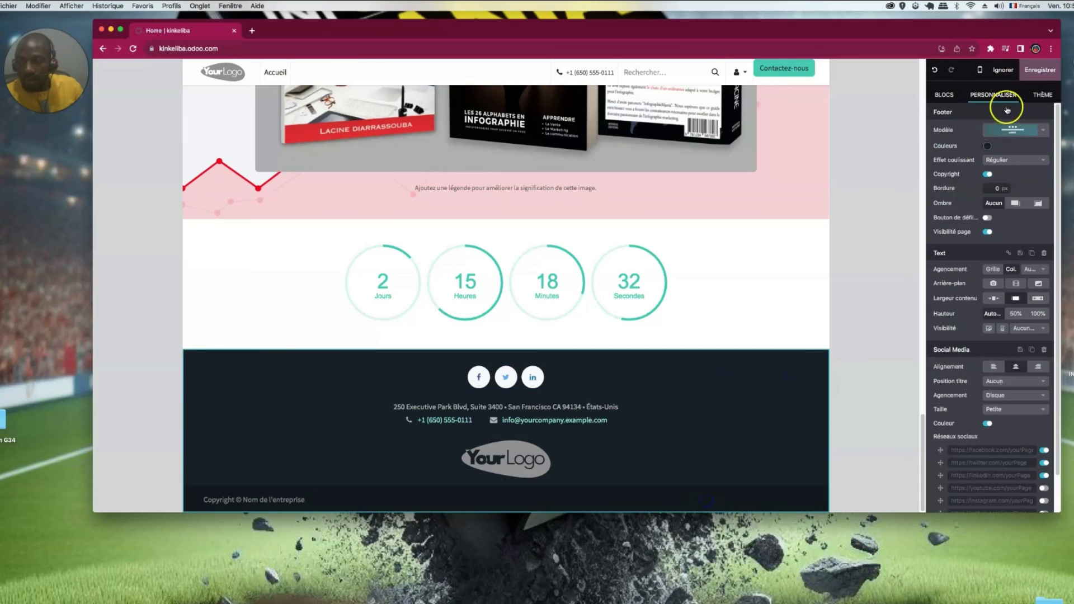
click(1039, 133)
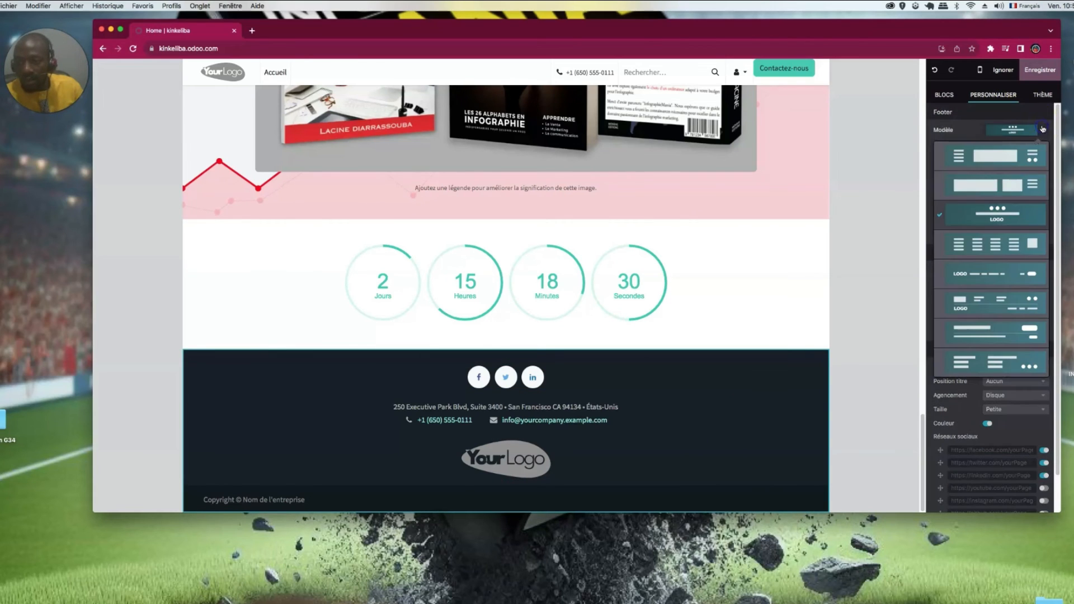
click(996, 244)
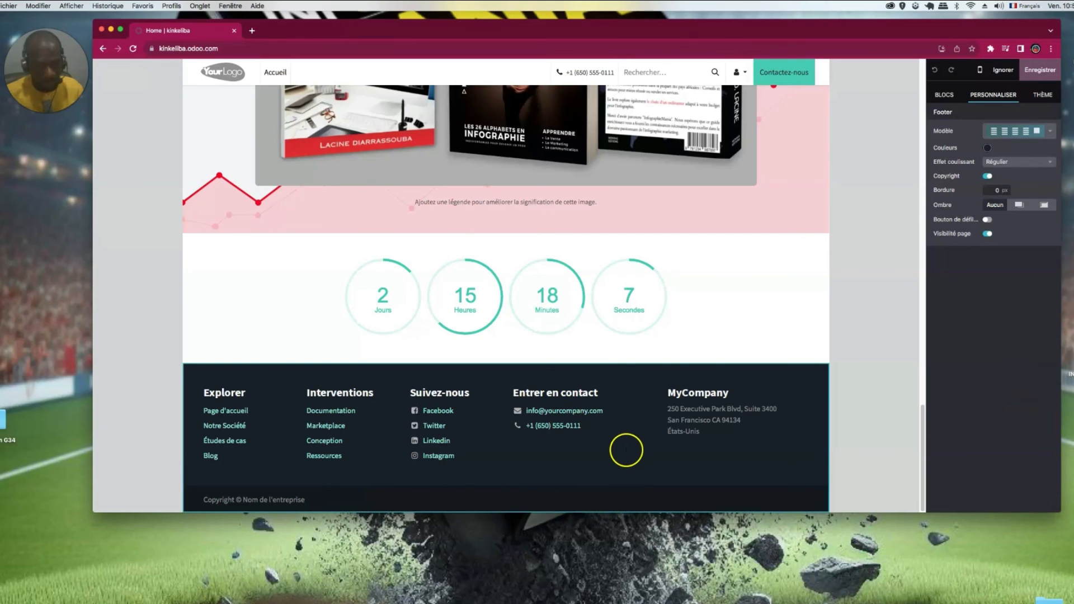
scroll(623, 448, up, 20)
scroll(625, 438, down, 20)
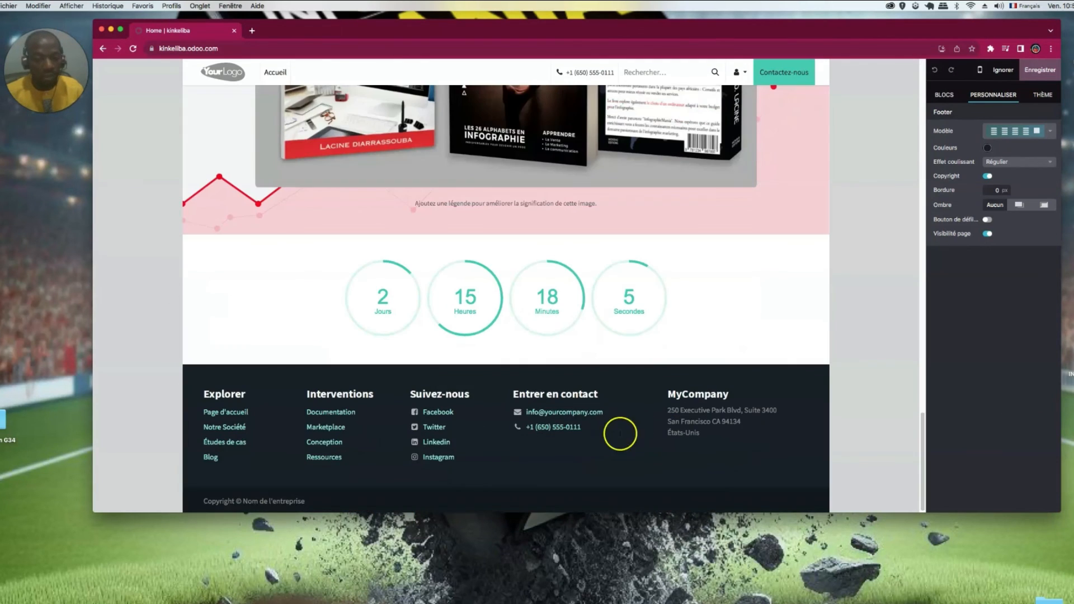
- Replace the copyright's company-name placeholder with '2023 - DESIGN BY EVENT PLACE AFRIK'
triple_click(274, 500)
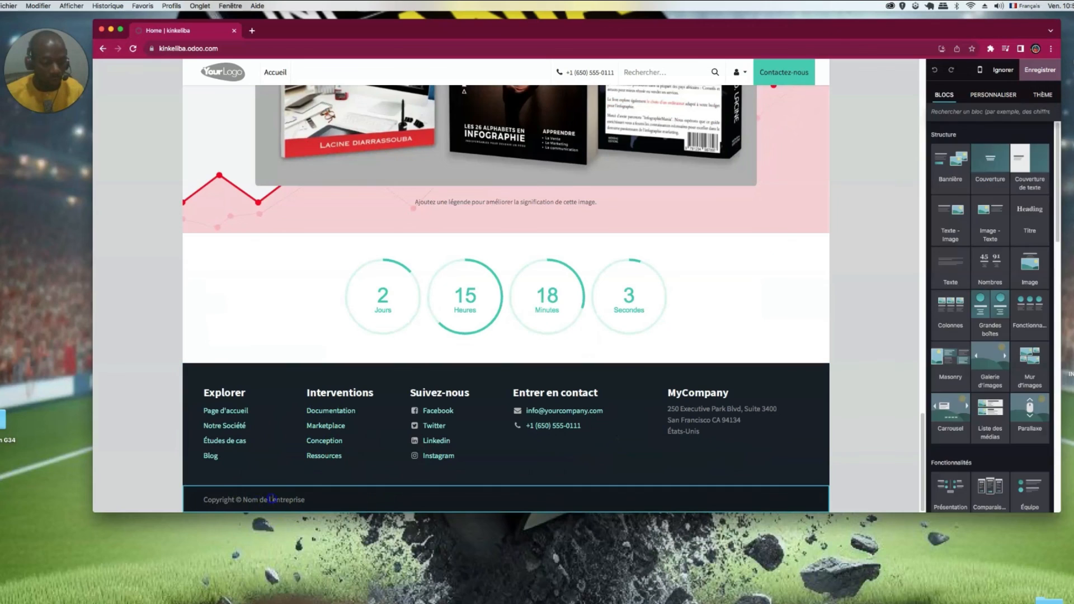
drag(243, 500, 302, 499)
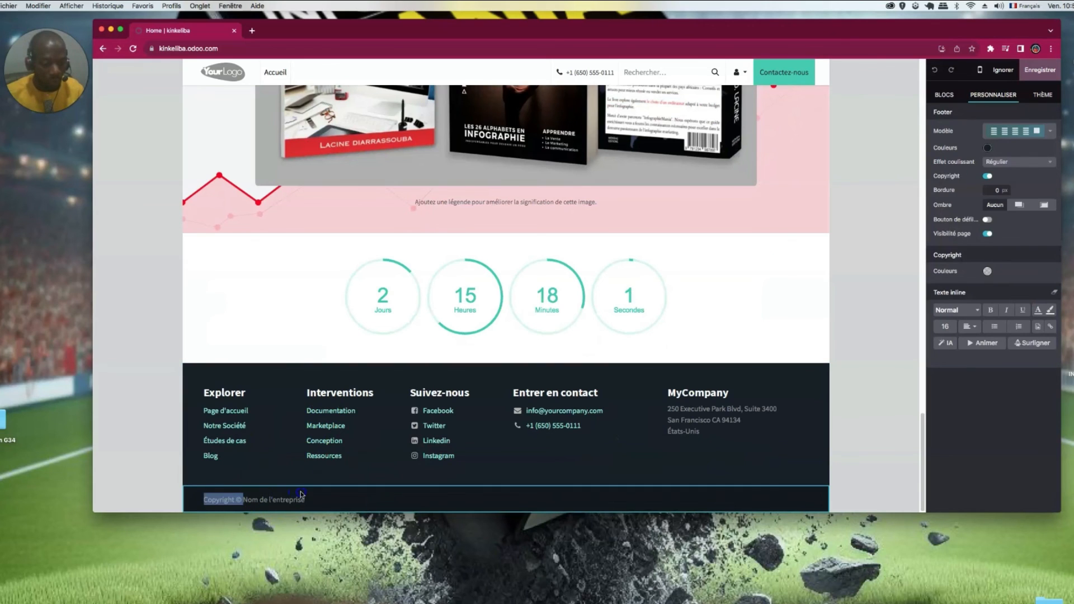
text(2023 - DESIGN BY EVENT PLACE AFRIK)
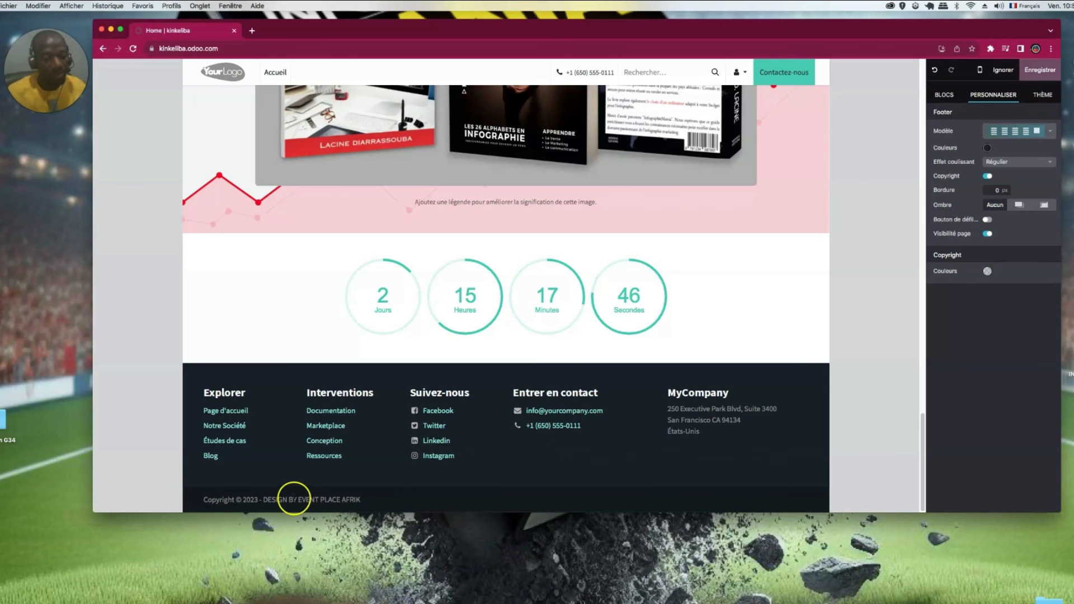
click(293, 499)
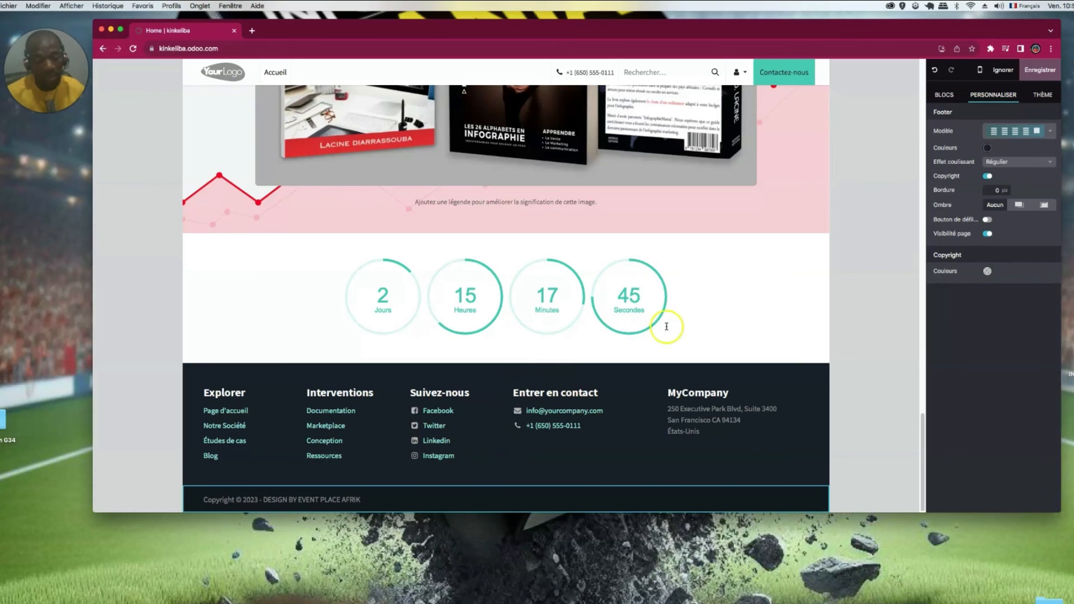
scroll(470, 224, up, 20)
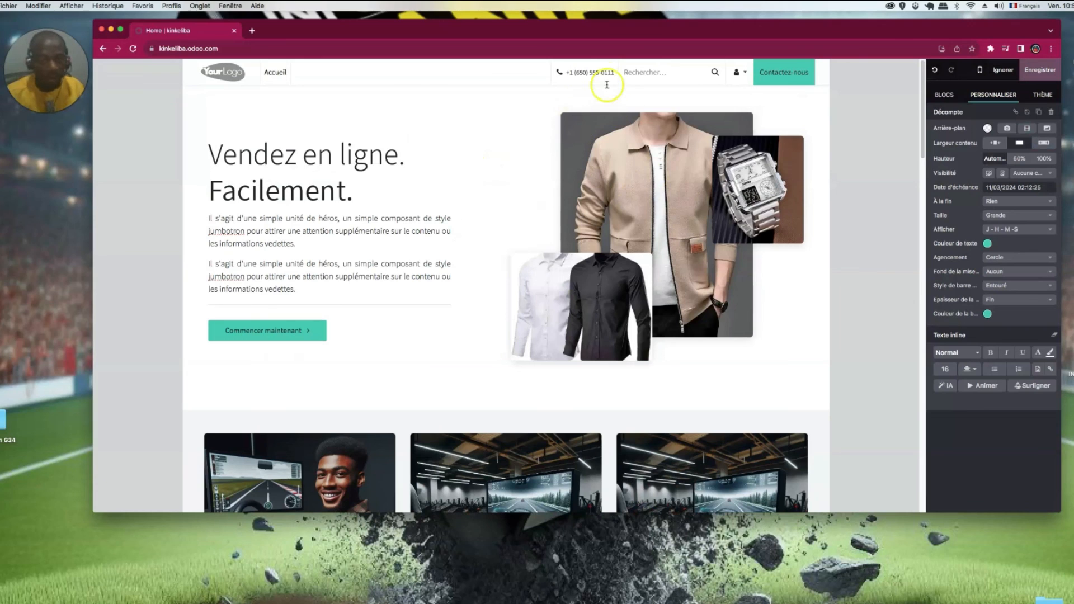
- Change the header phone link's target address to a new +225 phone number
click(591, 72)
double_click(591, 72)
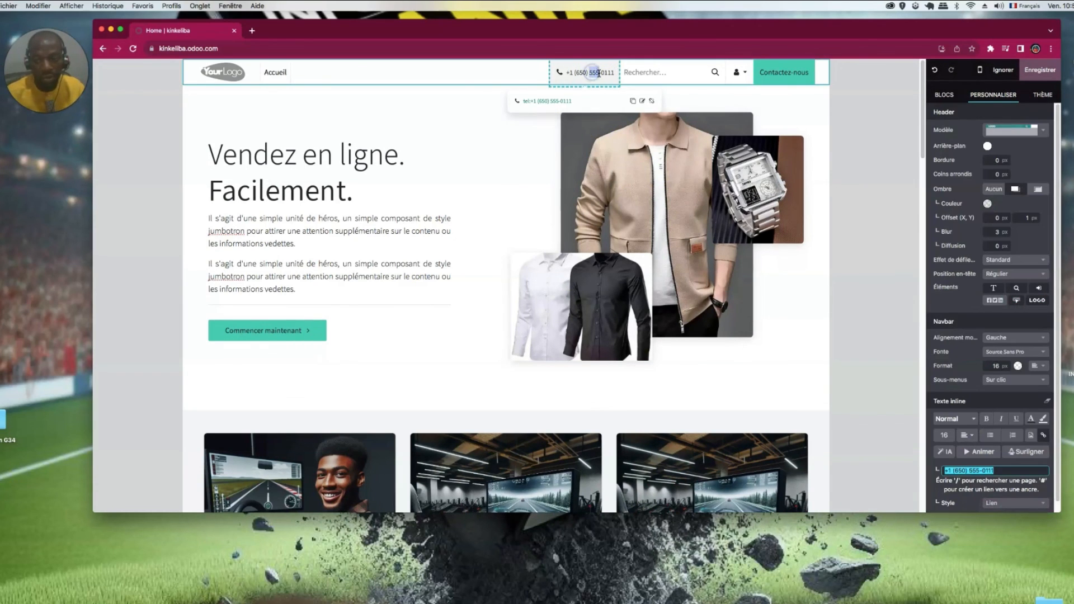
click(1011, 470)
click(959, 470)
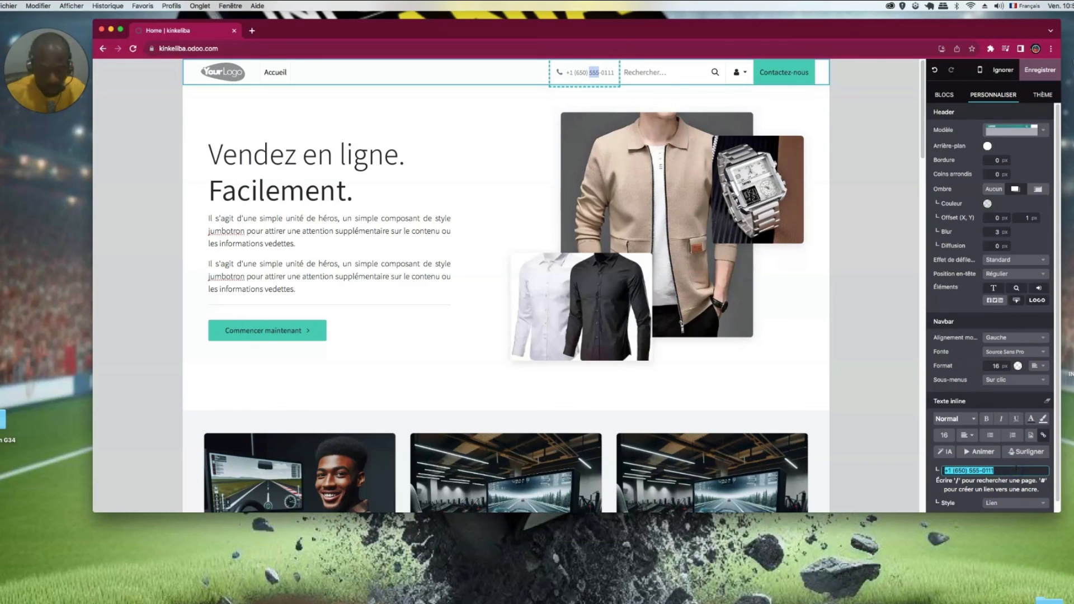
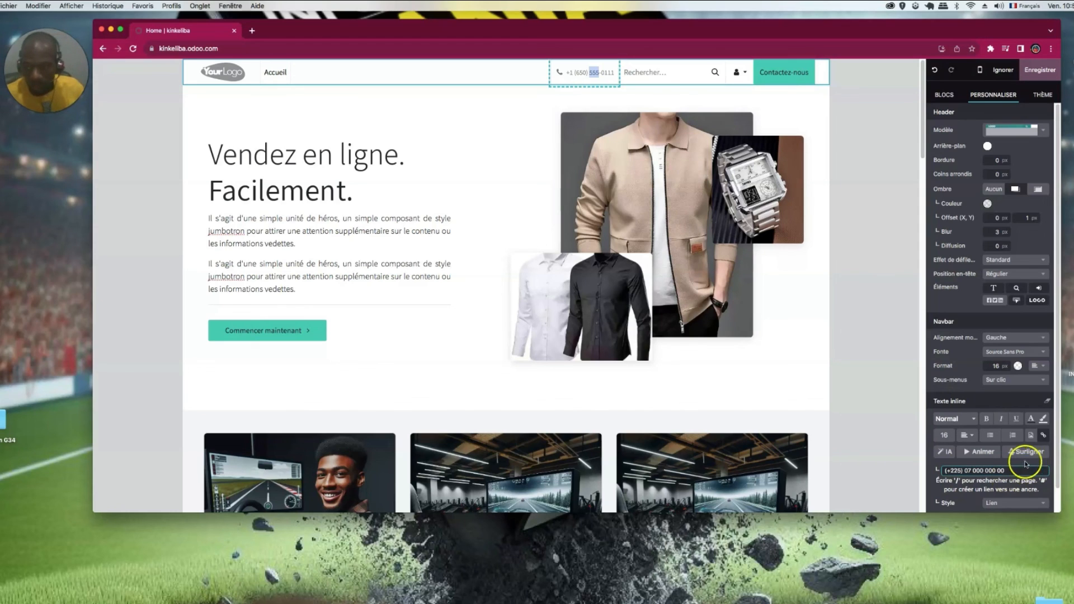
- Make the phone link open in a new window and save the page
scroll(1024, 463, down, 1)
click(1037, 495)
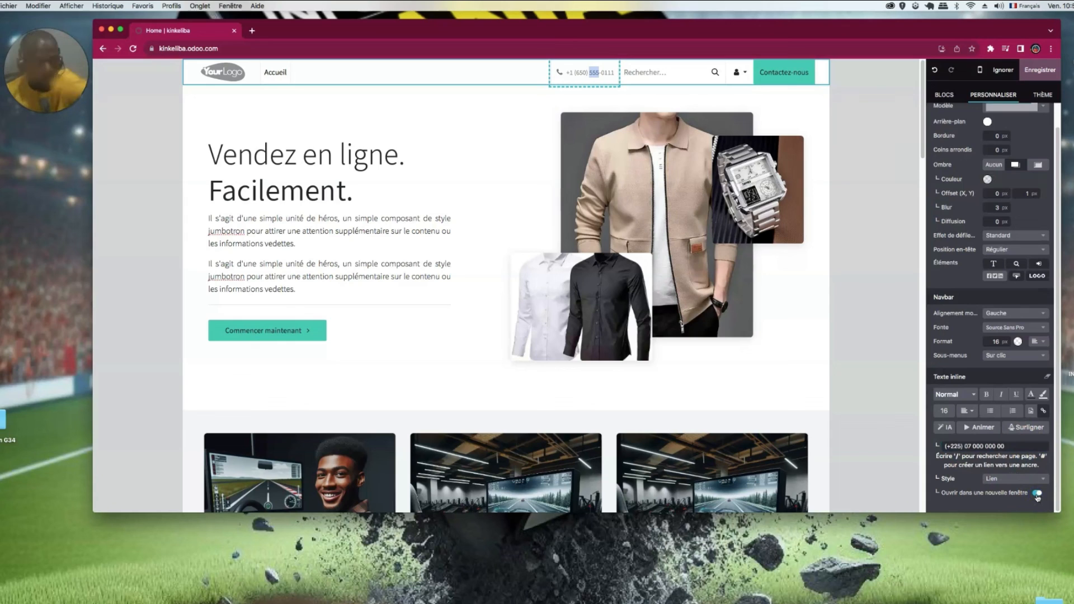
click(1040, 69)
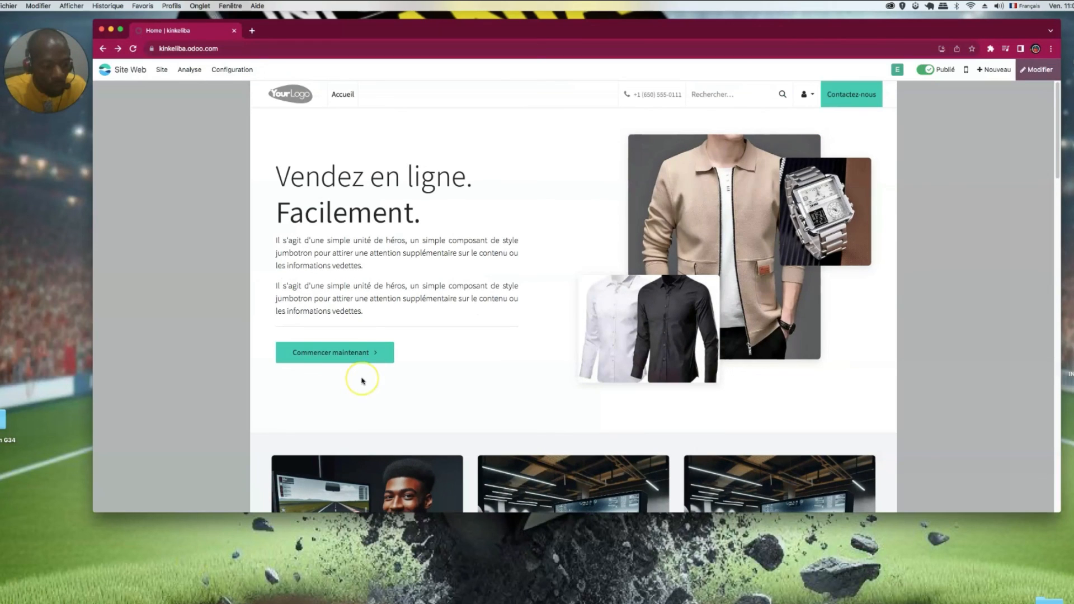